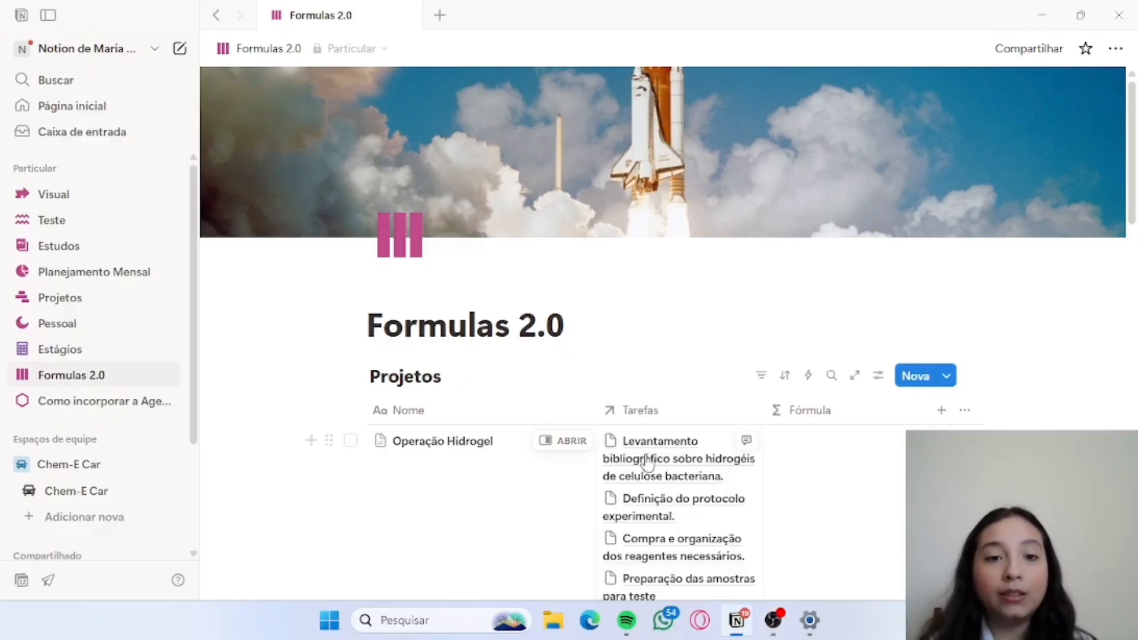
Look over the Projetos and Tarefas databases, examining their related records, completion checkboxes, deadlines and formula columns.
{"action": "scroll", "coordinate": [649, 461], "scroll_direction": "down", "scroll_amount": 3}
{"action": "scroll", "coordinate": [648, 461], "scroll_direction": "down", "scroll_amount": 1}
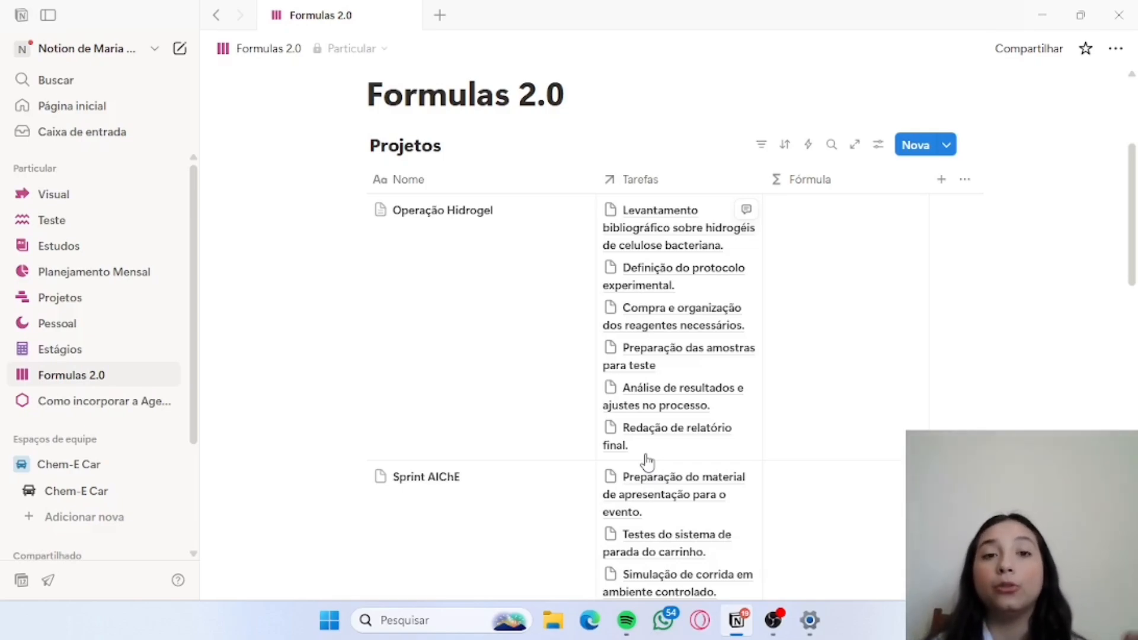
{"action": "scroll", "coordinate": [647, 461], "scroll_direction": "down", "scroll_amount": 10}
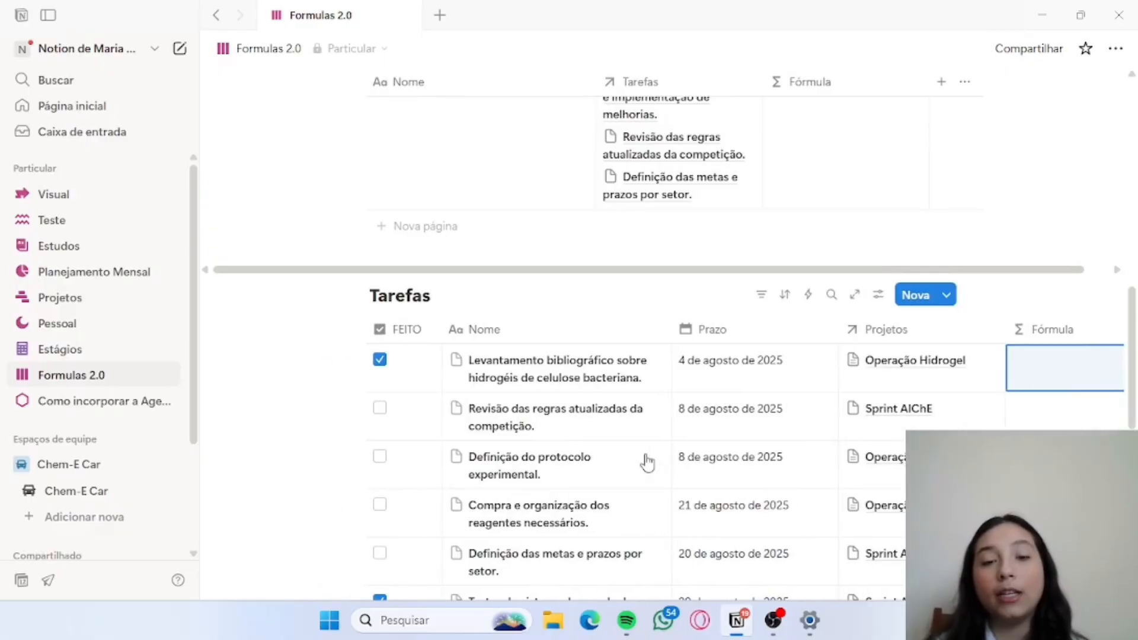
{"action": "scroll", "coordinate": [647, 461], "scroll_direction": "down", "scroll_amount": 2}
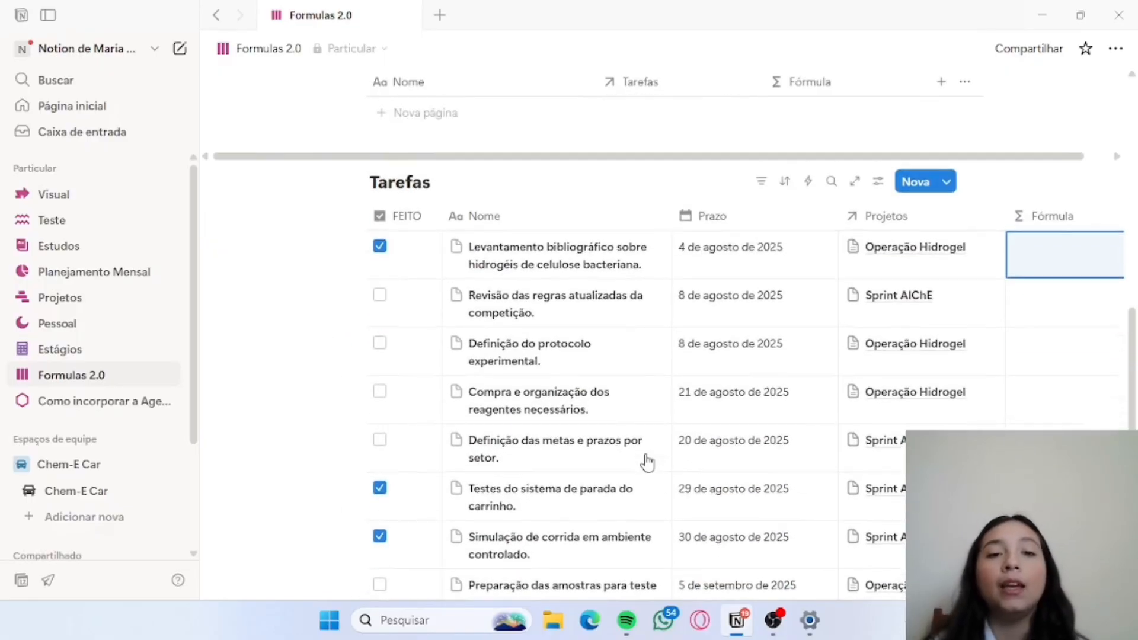
{"action": "scroll", "coordinate": [647, 461], "scroll_direction": "up", "scroll_amount": 12}
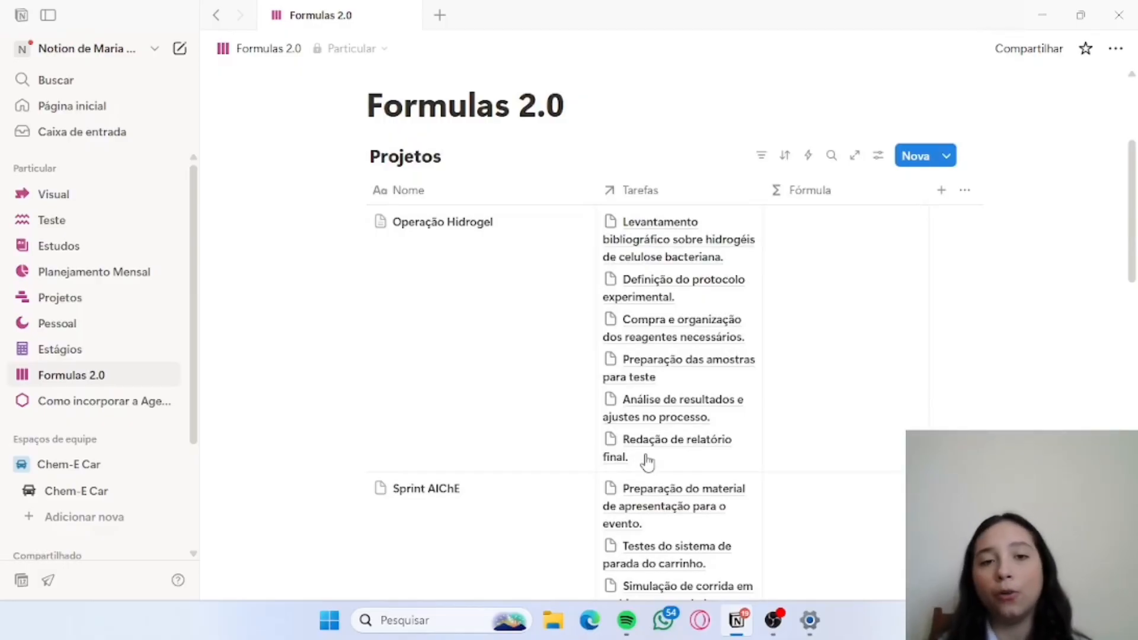
{"action": "scroll", "coordinate": [647, 461], "scroll_direction": "down", "scroll_amount": 3}
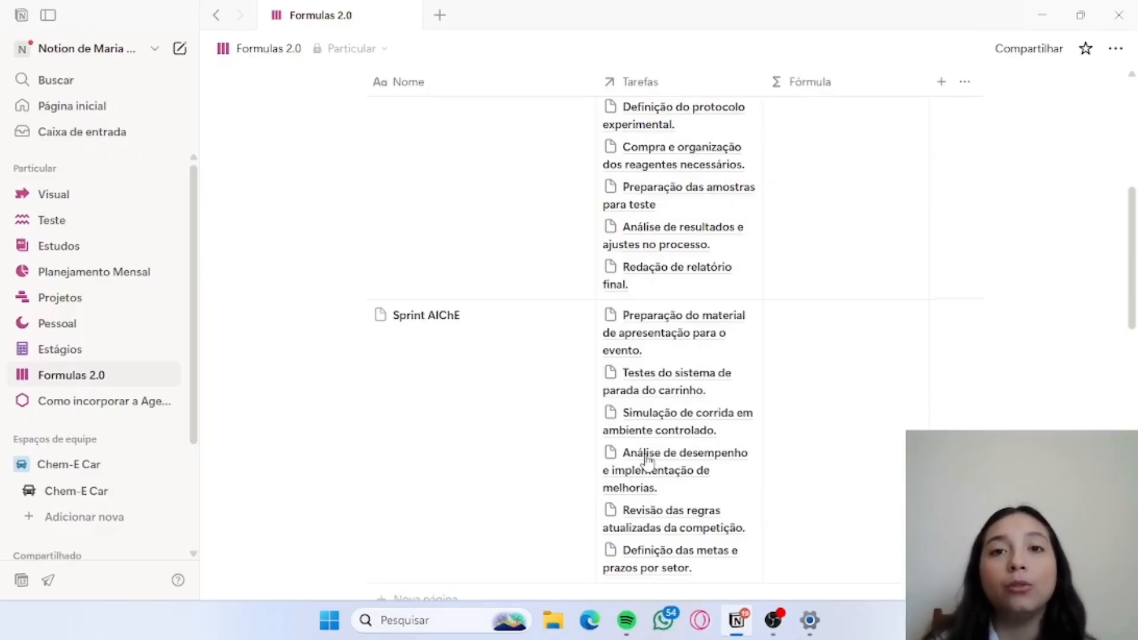
{"action": "scroll", "coordinate": [648, 461], "scroll_direction": "up", "scroll_amount": 3}
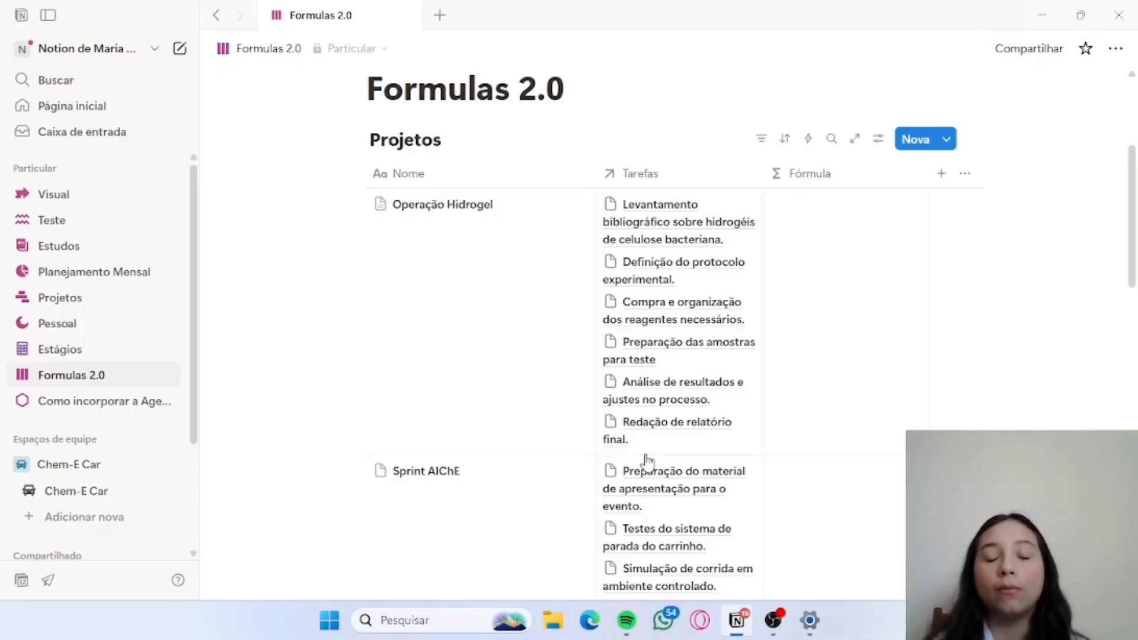
{"action": "scroll", "coordinate": [646, 461], "scroll_direction": "down", "scroll_amount": 10}
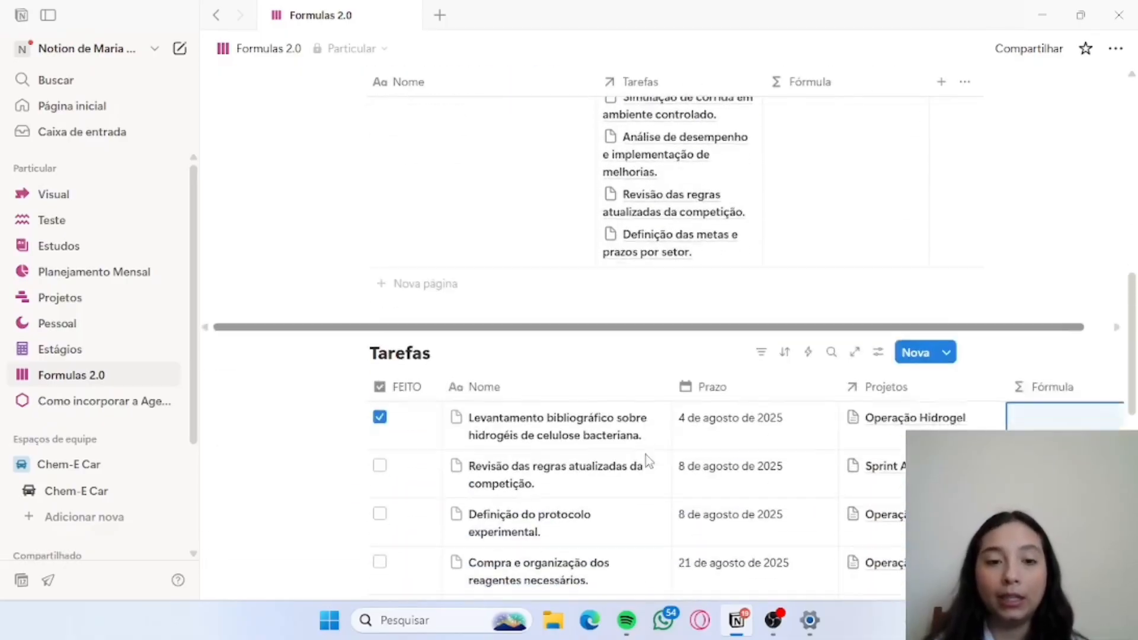
{"action": "scroll", "coordinate": [646, 459], "scroll_direction": "down", "scroll_amount": 1}
{"action": "scroll", "coordinate": [647, 461], "scroll_direction": "down", "scroll_amount": 3}
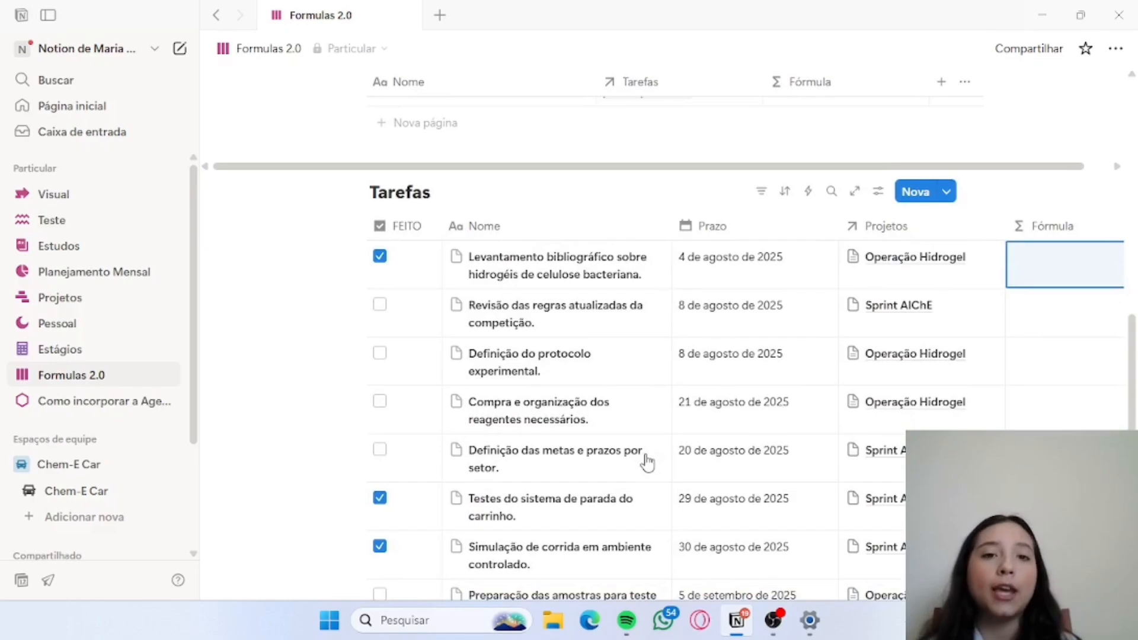
{"action": "scroll", "coordinate": [647, 462], "scroll_direction": "down", "scroll_amount": 2}
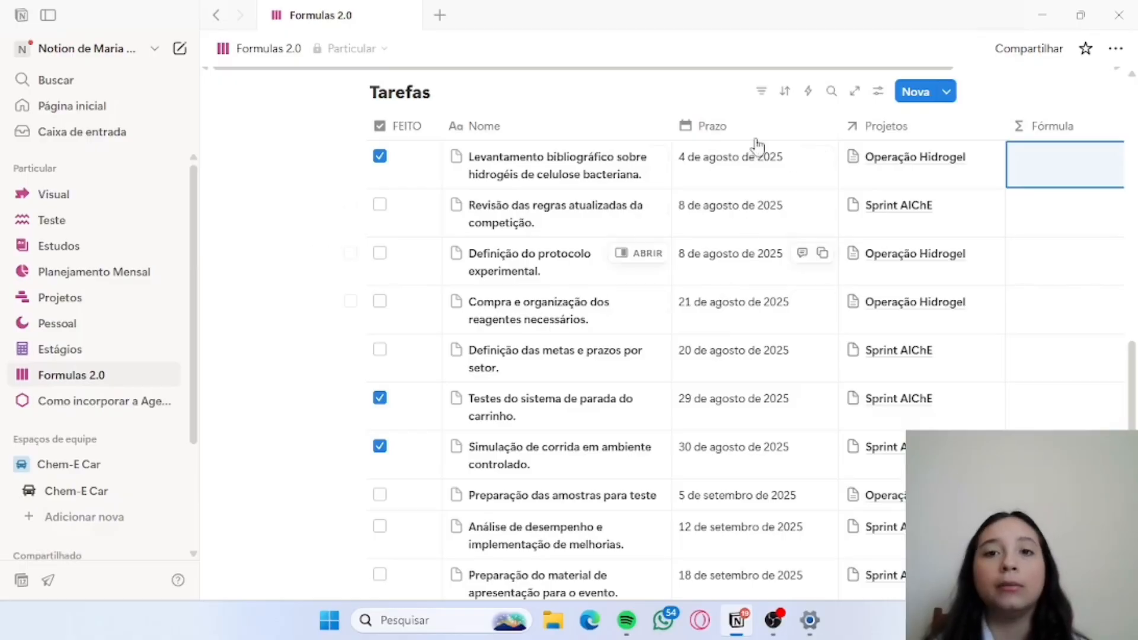
{"action": "scroll", "coordinate": [739, 305], "scroll_direction": "right", "scroll_amount": 2}
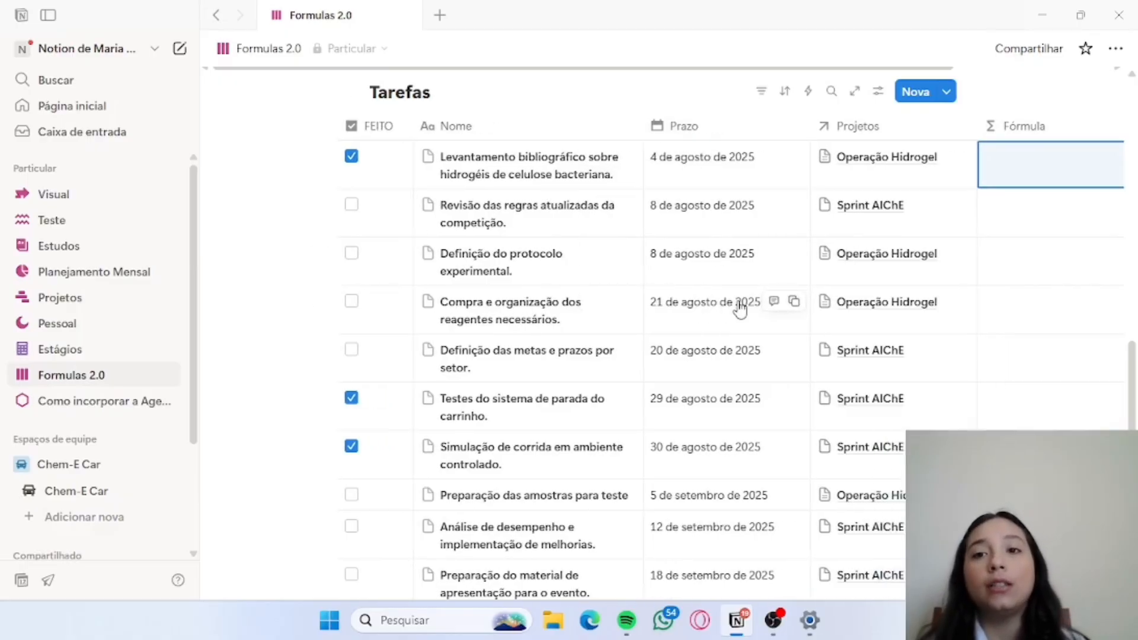
{"action": "scroll", "coordinate": [849, 216], "scroll_direction": "up", "scroll_amount": 1}
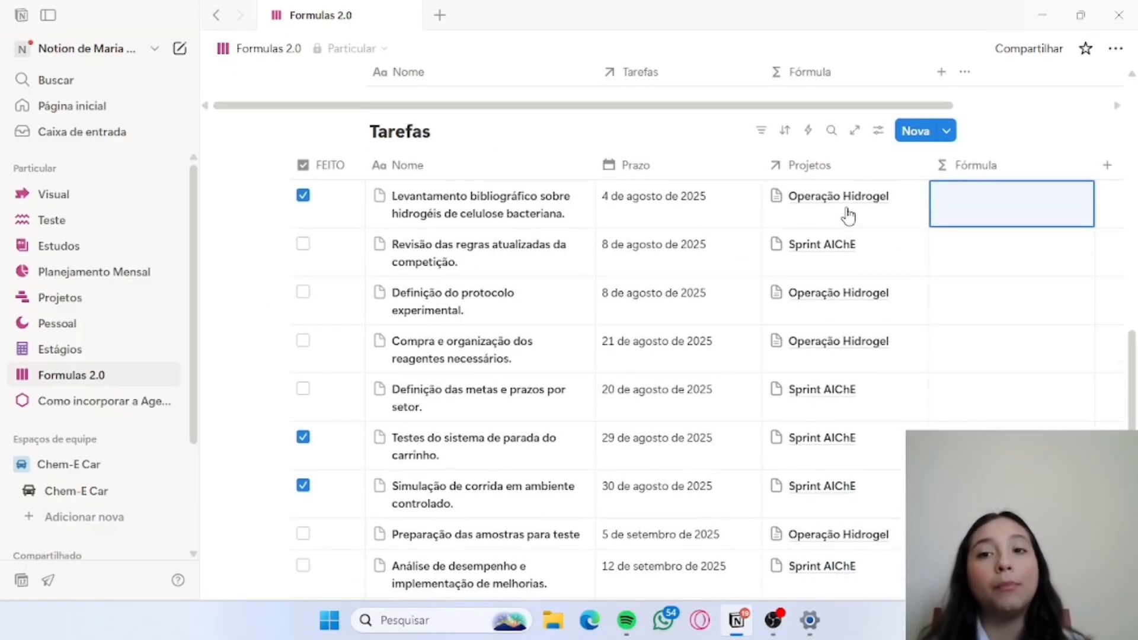
{"action": "scroll", "coordinate": [849, 216], "scroll_direction": "up", "scroll_amount": 7}
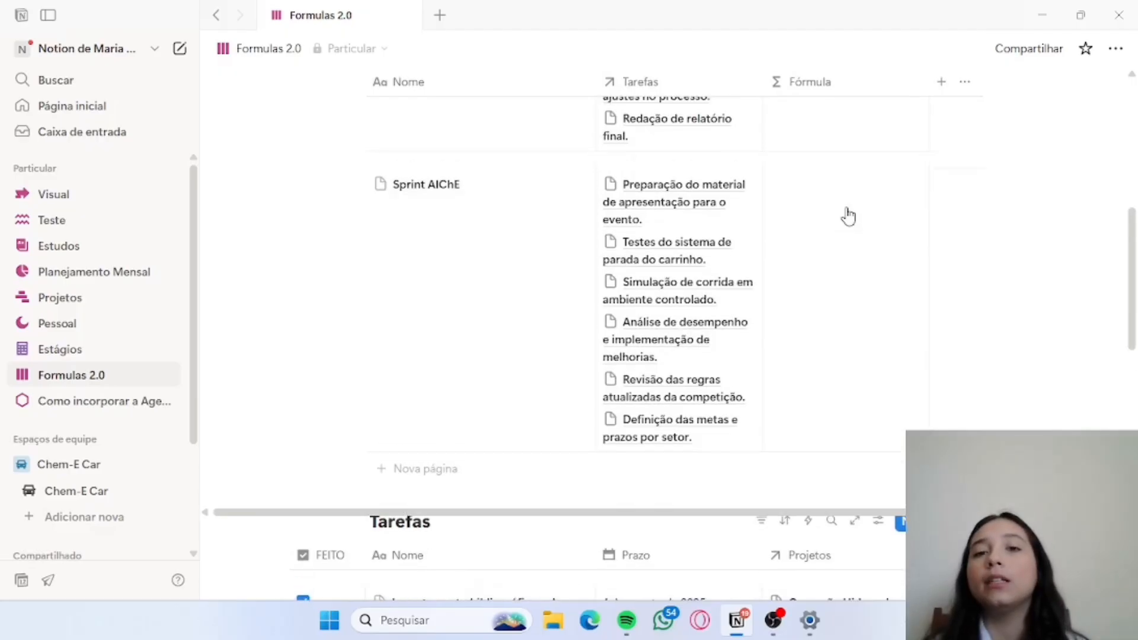
{"action": "scroll", "coordinate": [848, 216], "scroll_direction": "up", "scroll_amount": 4}
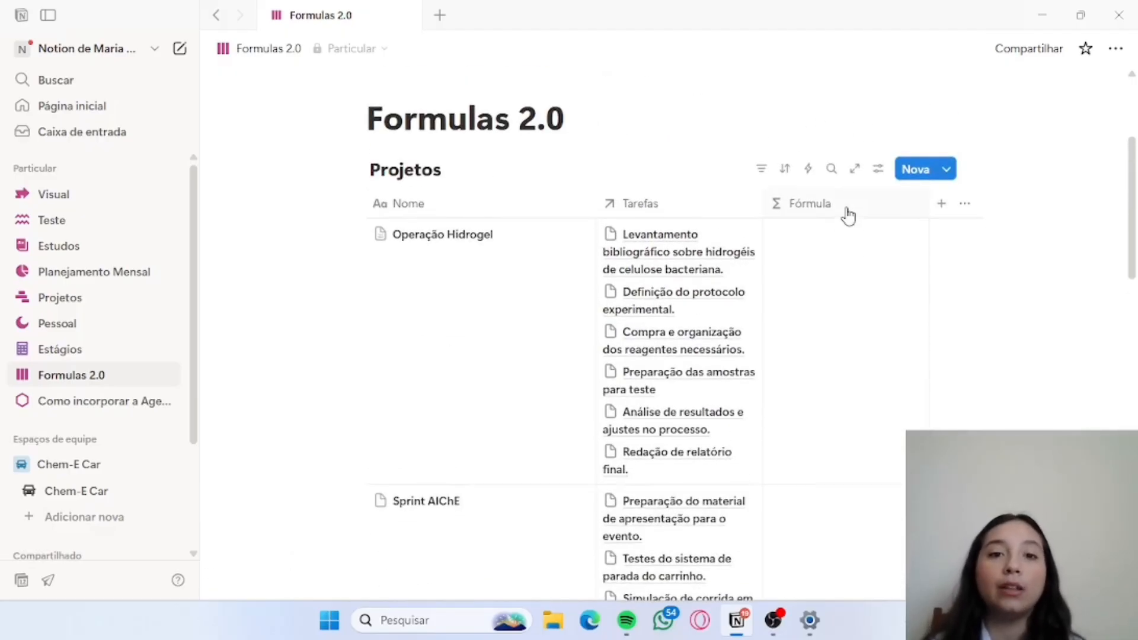
{"action": "scroll", "coordinate": [849, 216], "scroll_direction": "down", "scroll_amount": 1}
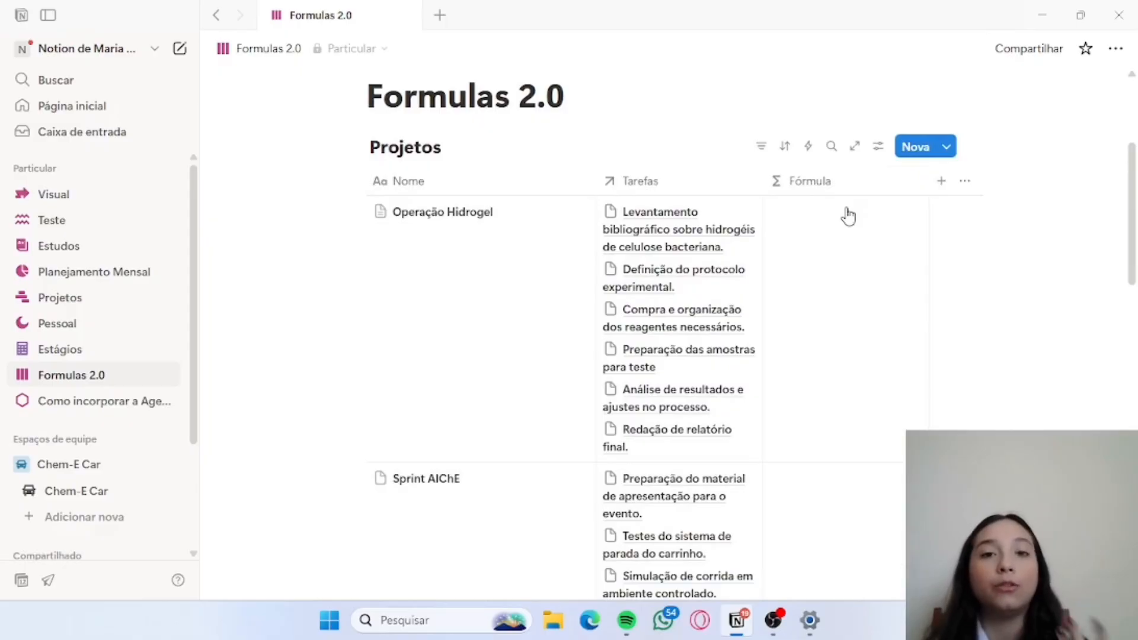
{"action": "scroll", "coordinate": [848, 217], "scroll_direction": "down", "scroll_amount": 10}
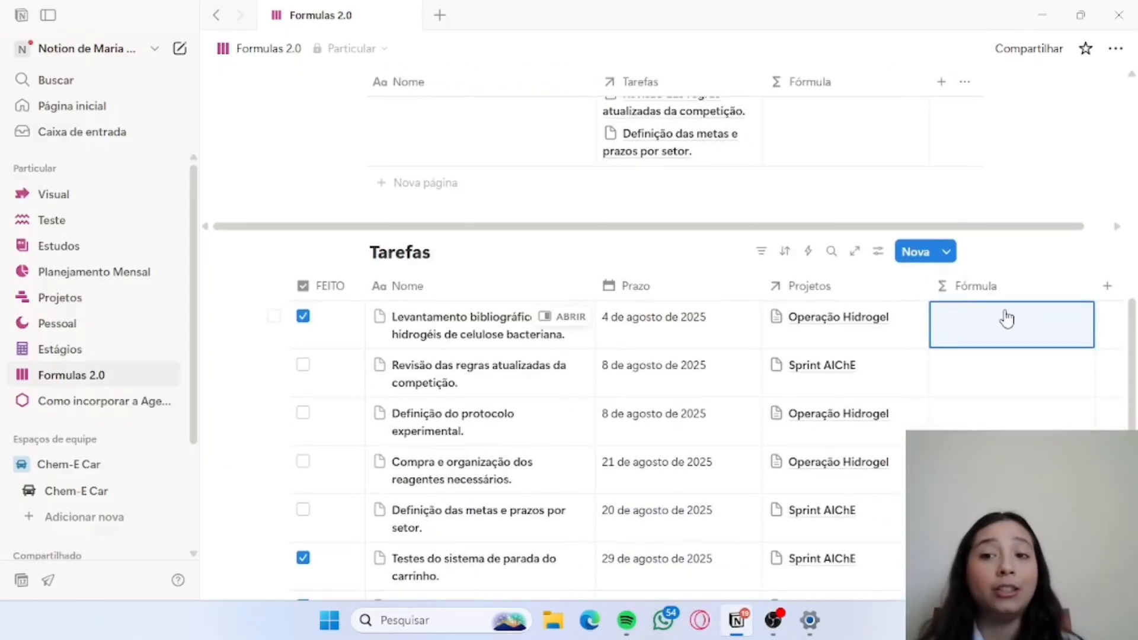
{"action": "scroll", "coordinate": [1007, 317], "scroll_direction": "down", "scroll_amount": 1}
{"action": "scroll", "coordinate": [1006, 314], "scroll_direction": "up", "scroll_amount": 10}
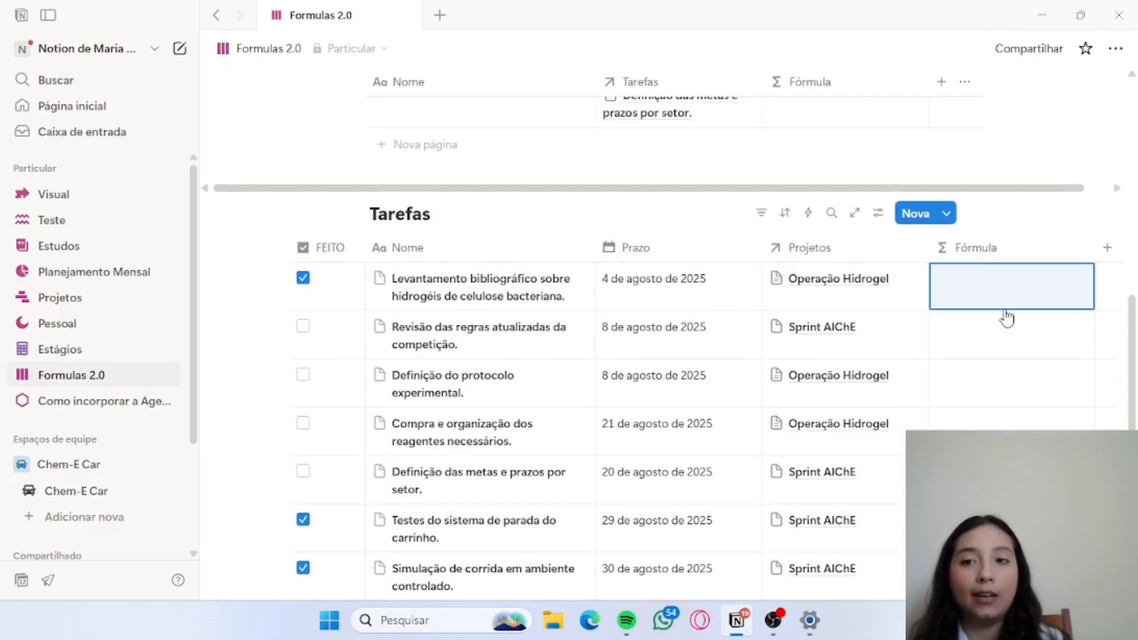
{"action": "scroll", "coordinate": [1006, 309], "scroll_direction": "up", "scroll_amount": 4}
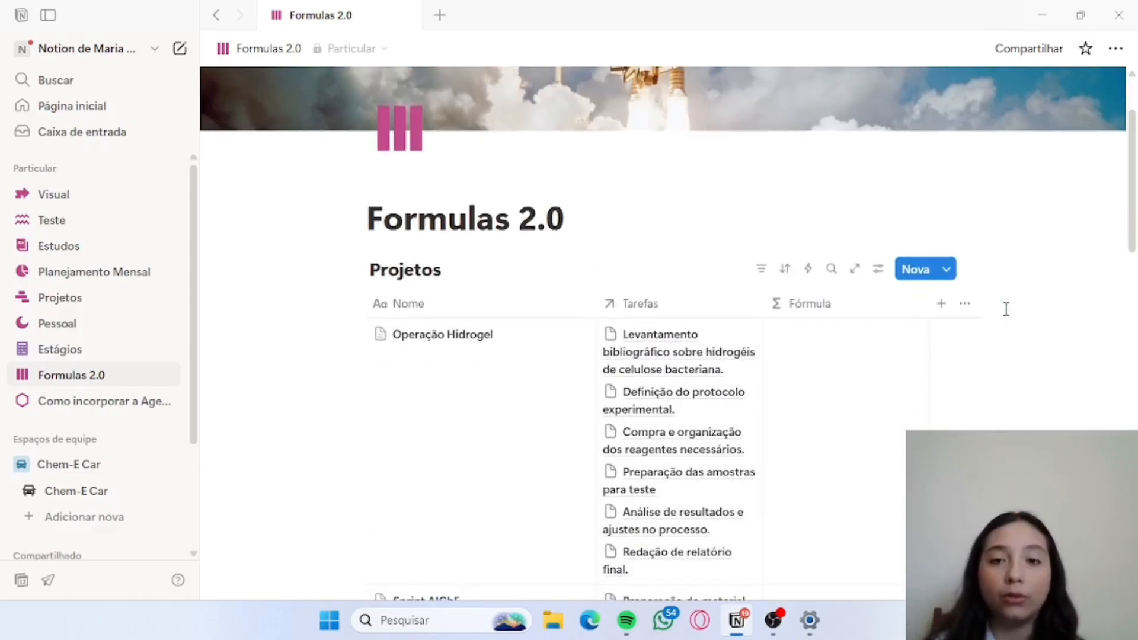
Delete the Fórmula property from the Projetos database and confirm its removal from all views.
{"action": "left_click", "coordinate": [837, 310]}
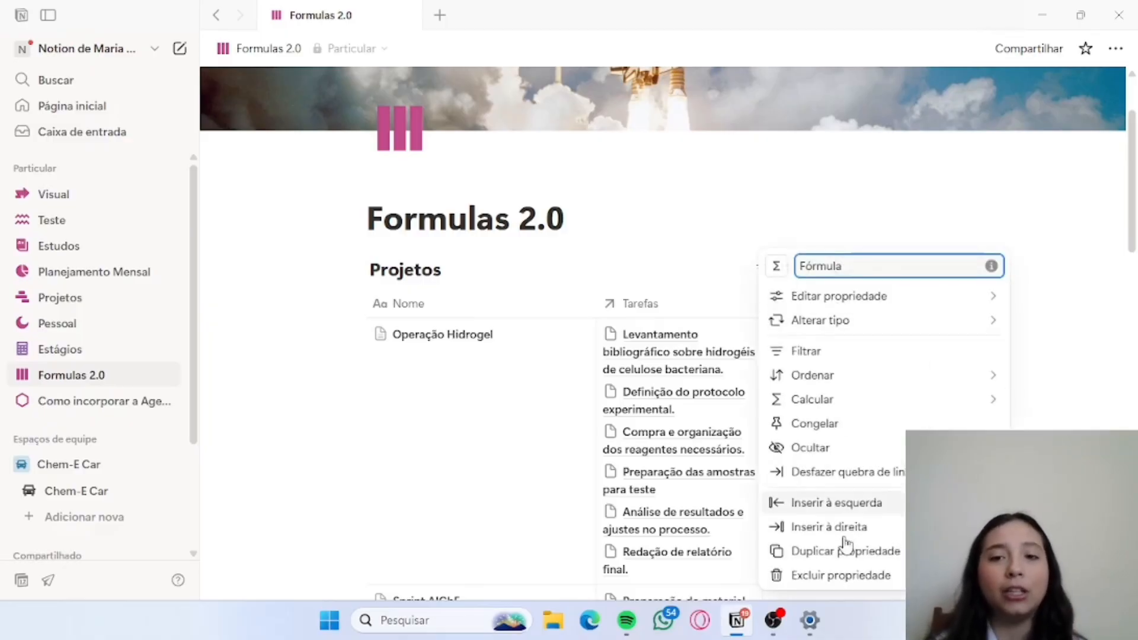
{"action": "left_click", "coordinate": [836, 576]}
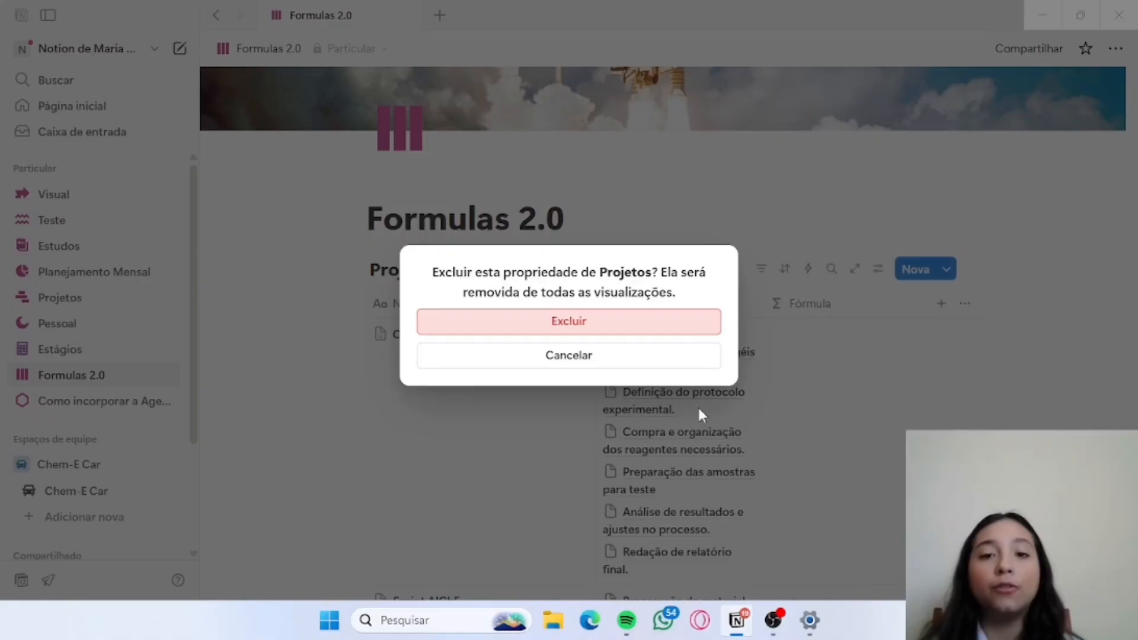
{"action": "left_click", "coordinate": [659, 324]}
Delete the Fórmula property from the Tarefas database as well, confirming the removal.
{"action": "scroll", "coordinate": [920, 368], "scroll_direction": "down", "scroll_amount": 10}
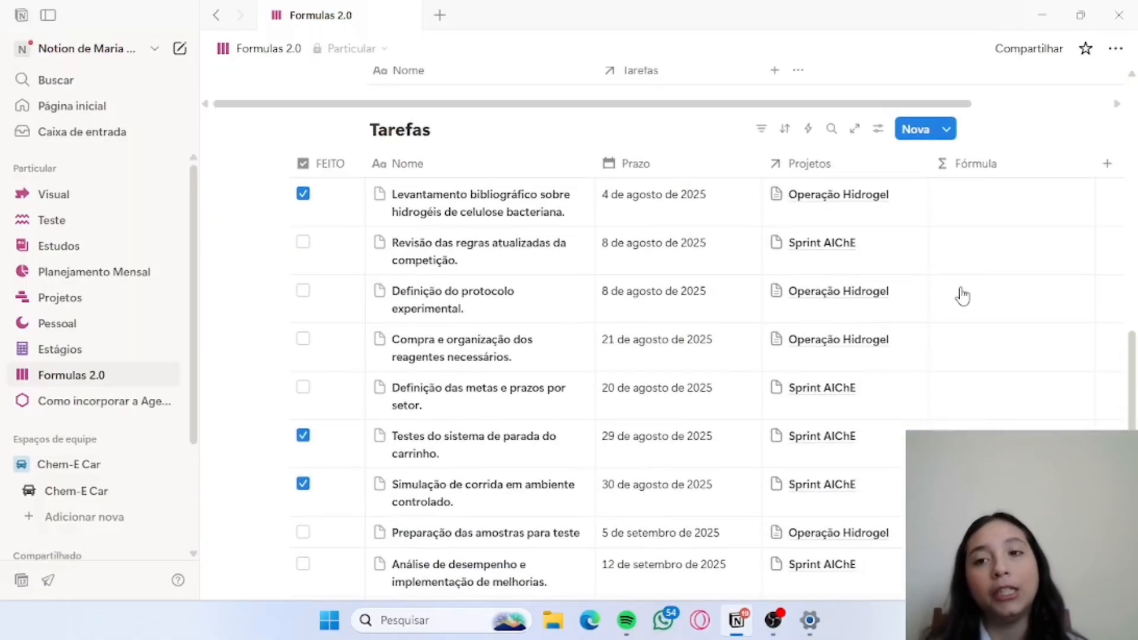
{"action": "left_click", "coordinate": [990, 178]}
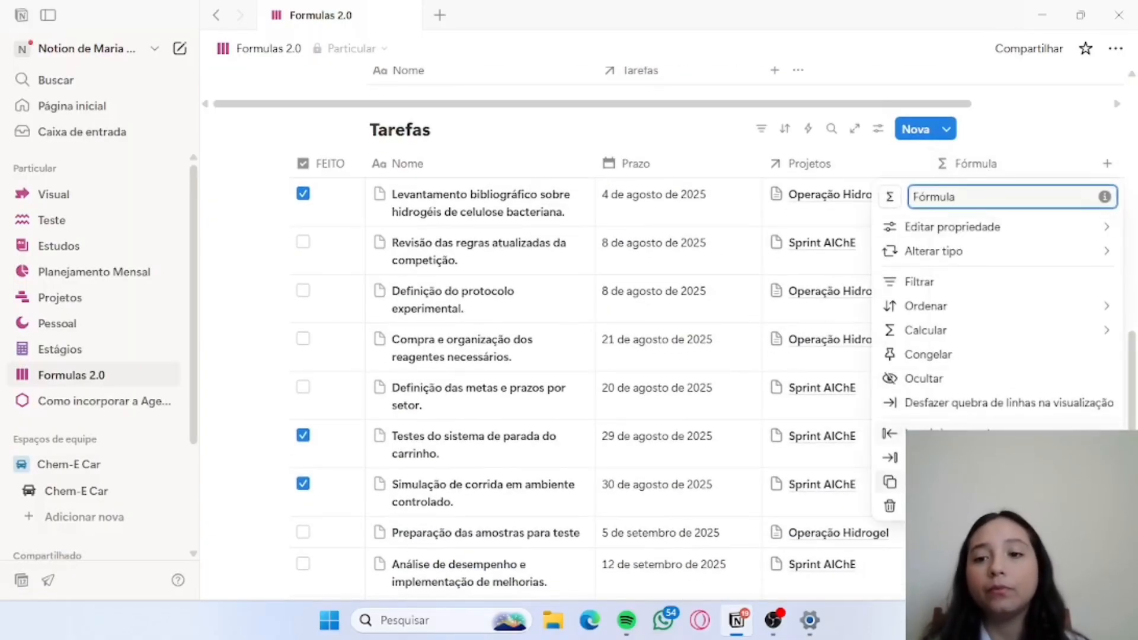
{"action": "left_click", "coordinate": [948, 505]}
{"action": "left_click", "coordinate": [691, 326]}
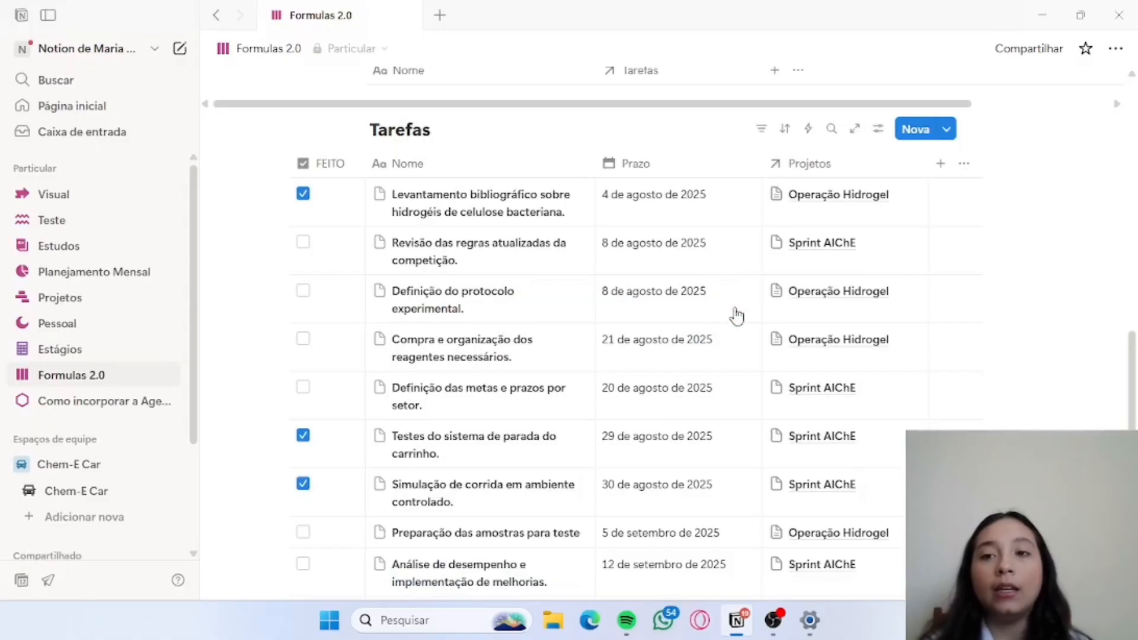
Add a new property of type Fórmula to the Tarefas database and open its formula editor from the first task.
{"action": "left_click", "coordinate": [940, 164]}
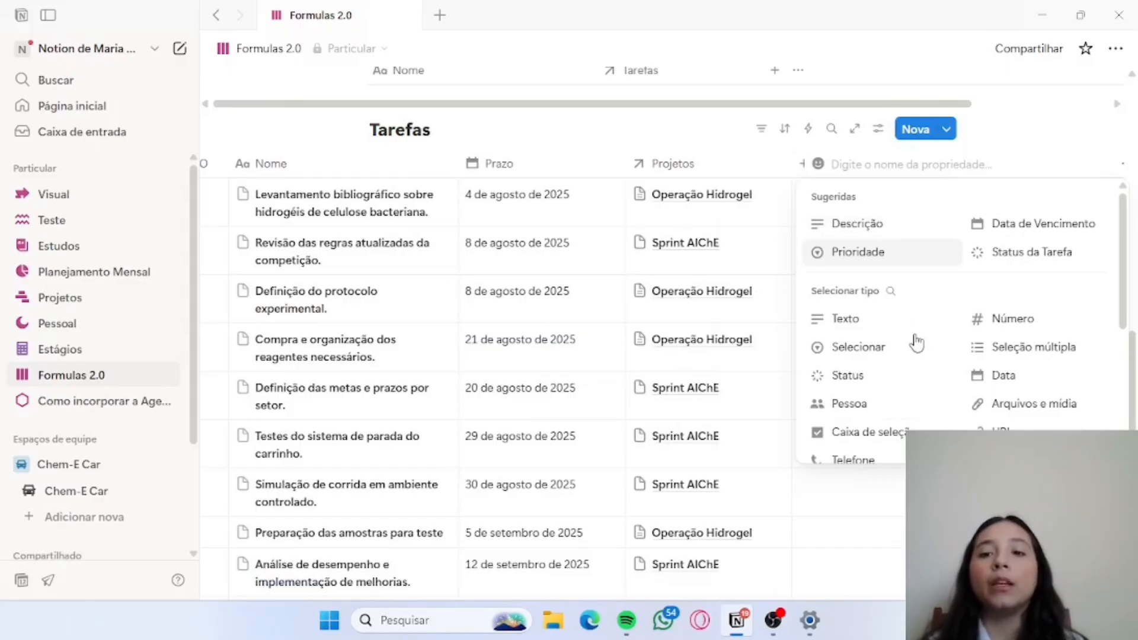
{"action": "scroll", "coordinate": [934, 388], "scroll_direction": "down", "scroll_amount": 4}
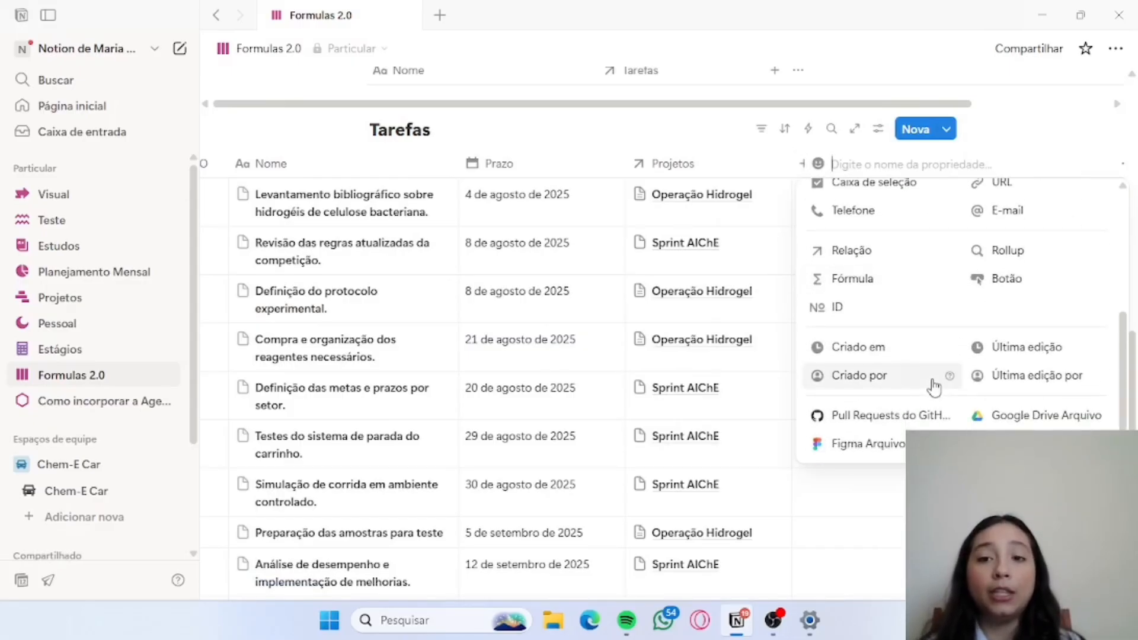
{"action": "left_click", "coordinate": [880, 291]}
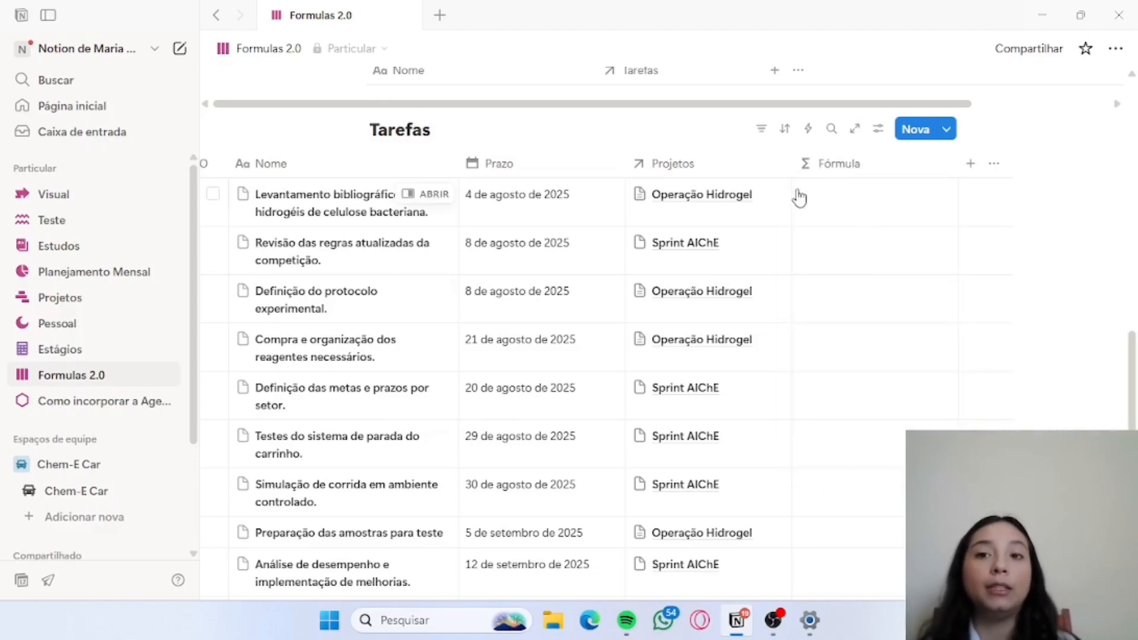
{"action": "left_click", "coordinate": [914, 209]}
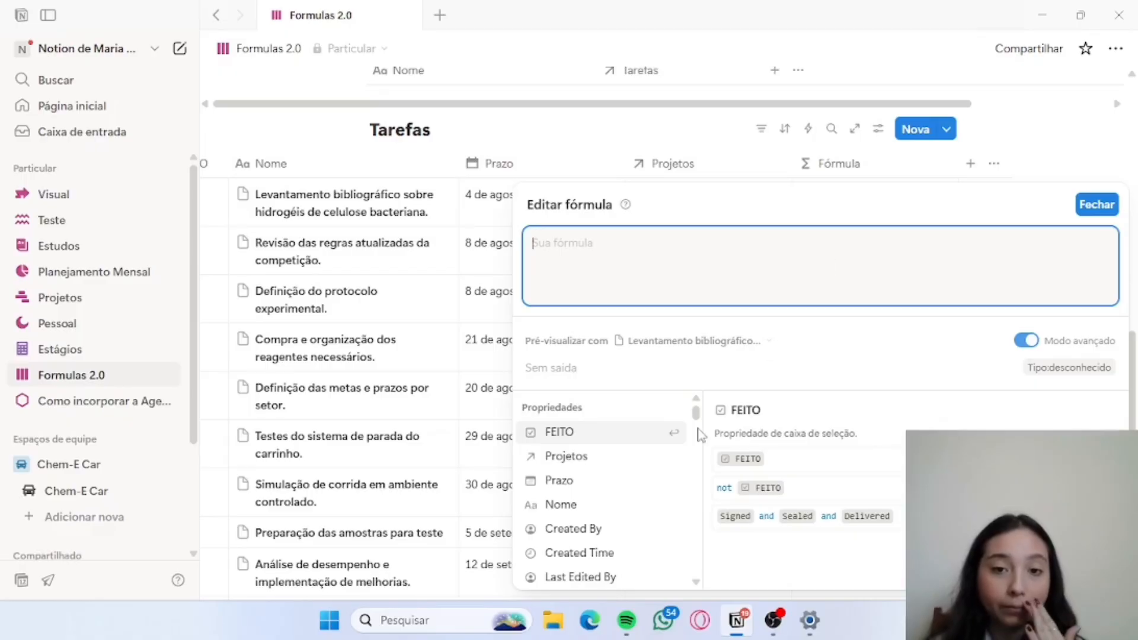
Examine the Tarefas properties, the Incorporações values not, true and false, and the first Geral functions offered by the formula editor.
{"action": "scroll", "coordinate": [624, 455], "scroll_direction": "down", "scroll_amount": 1}
{"action": "scroll", "coordinate": [624, 456], "scroll_direction": "down", "scroll_amount": 1}
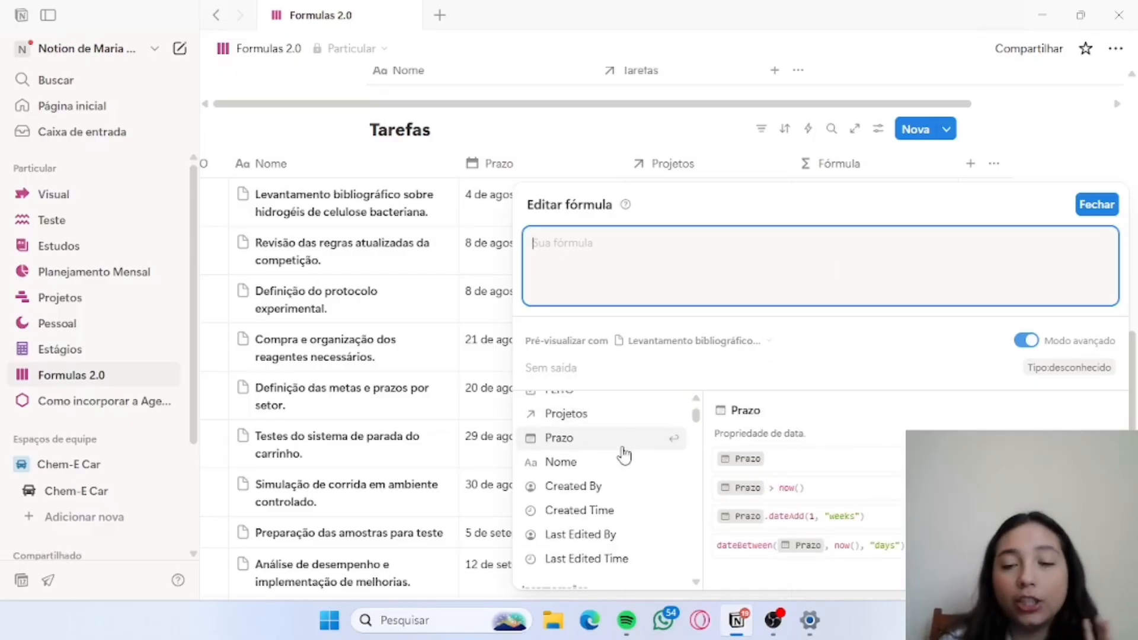
{"action": "scroll", "coordinate": [624, 455], "scroll_direction": "down", "scroll_amount": 3}
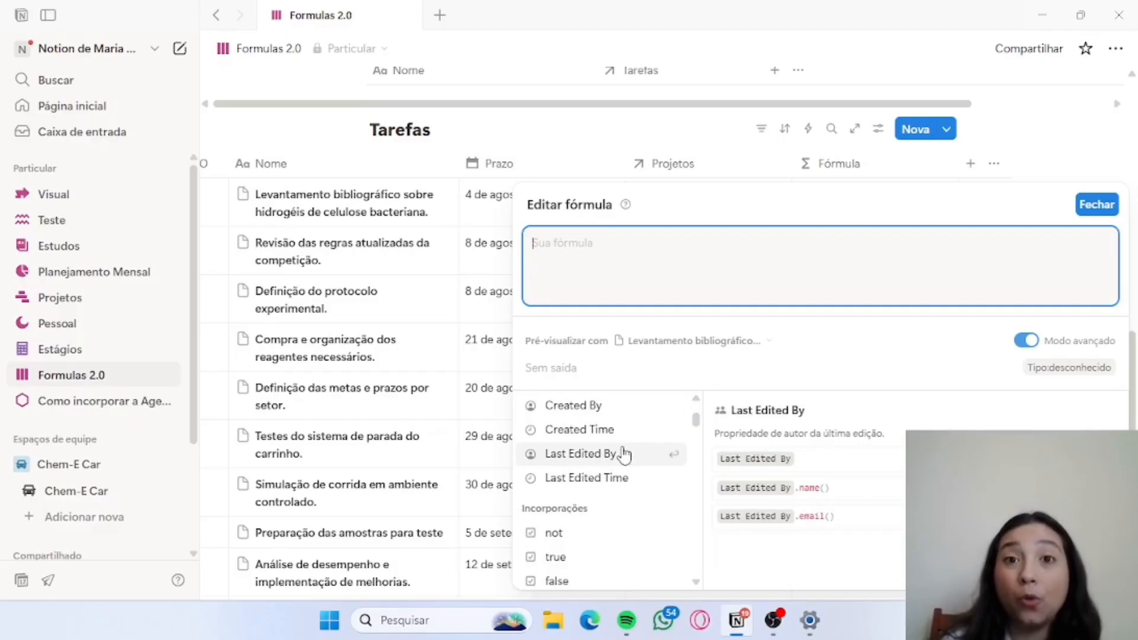
{"action": "scroll", "coordinate": [624, 455], "scroll_direction": "down", "scroll_amount": 8}
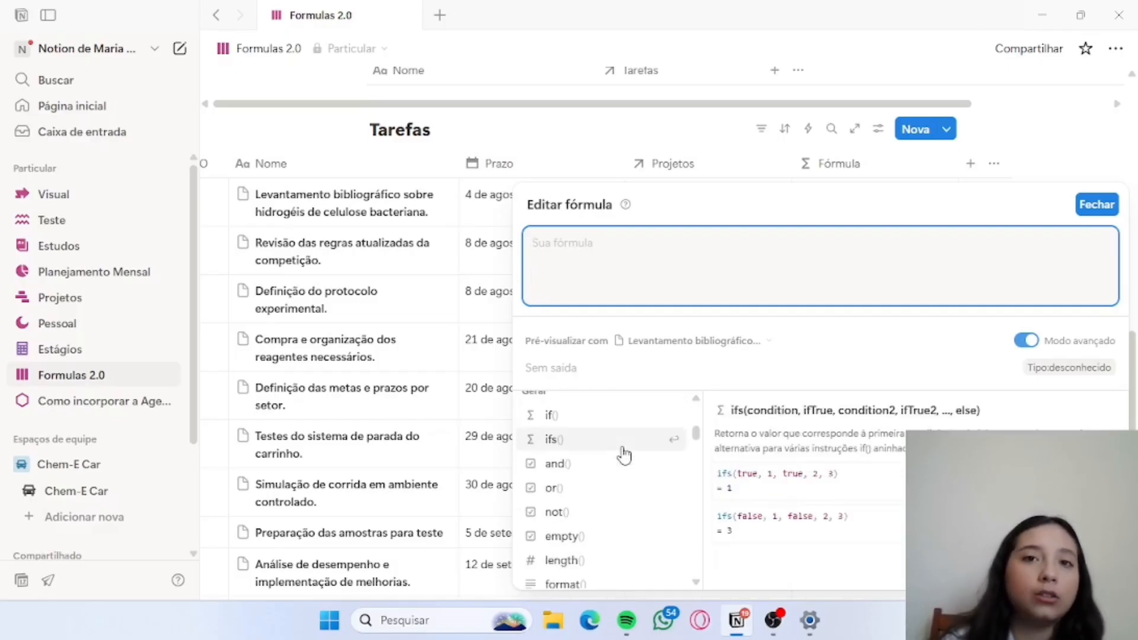
{"action": "scroll", "coordinate": [624, 455], "scroll_direction": "down", "scroll_amount": 2}
{"action": "scroll", "coordinate": [625, 455], "scroll_direction": "up", "scroll_amount": 12}
{"action": "scroll", "coordinate": [624, 455], "scroll_direction": "up", "scroll_amount": 3}
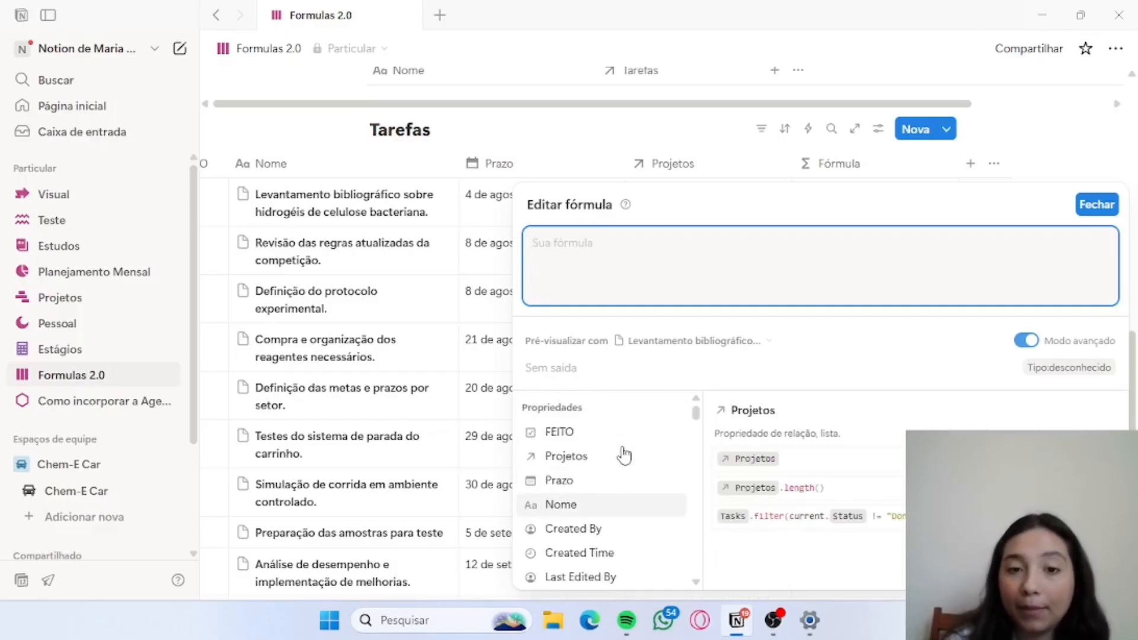
{"action": "scroll", "coordinate": [624, 455], "scroll_direction": "down", "scroll_amount": 1}
{"action": "scroll", "coordinate": [624, 455], "scroll_direction": "up", "scroll_amount": 1}
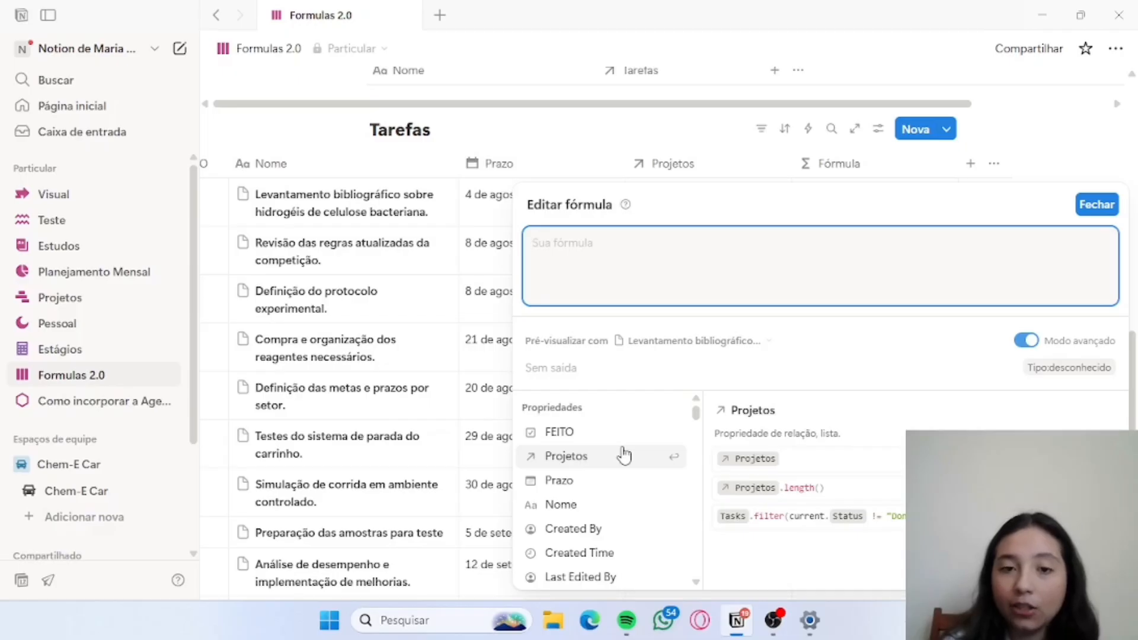
{"action": "scroll", "coordinate": [624, 456], "scroll_direction": "down", "scroll_amount": 3}
{"action": "scroll", "coordinate": [624, 455], "scroll_direction": "down", "scroll_amount": 2}
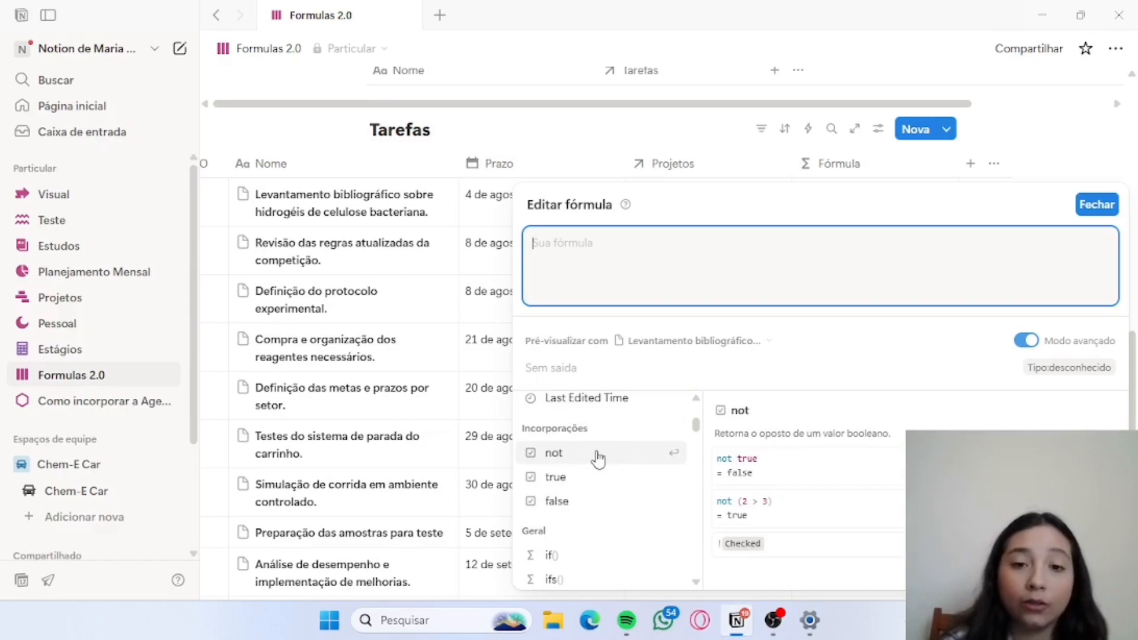
{"action": "scroll", "coordinate": [597, 460], "scroll_direction": "down", "scroll_amount": 1}
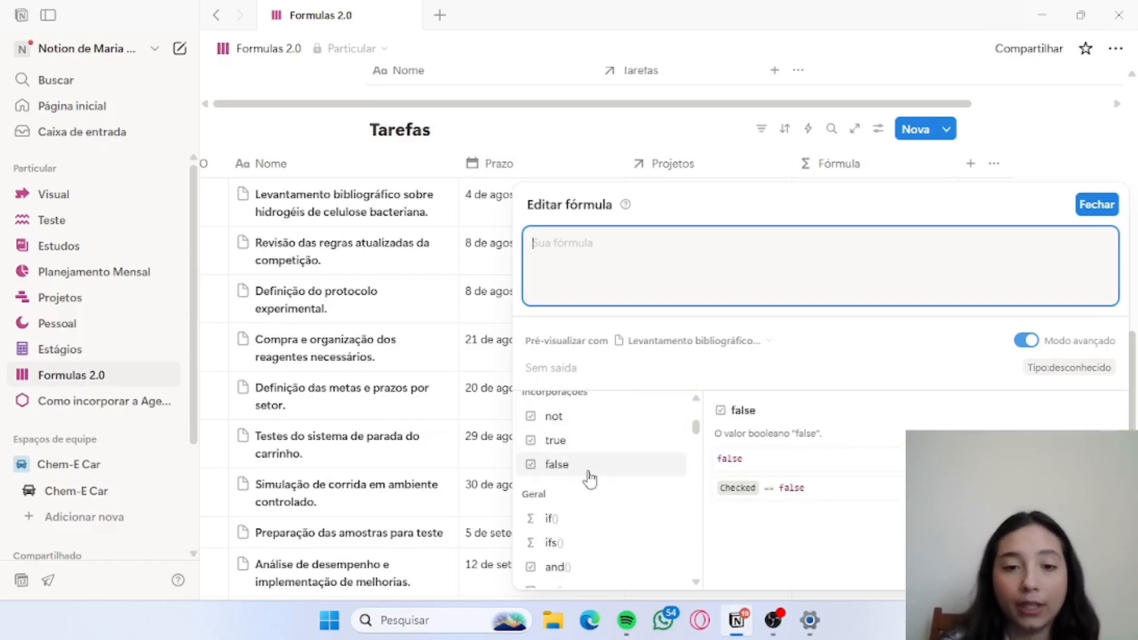
{"action": "scroll", "coordinate": [586, 475], "scroll_direction": "down", "scroll_amount": 1}
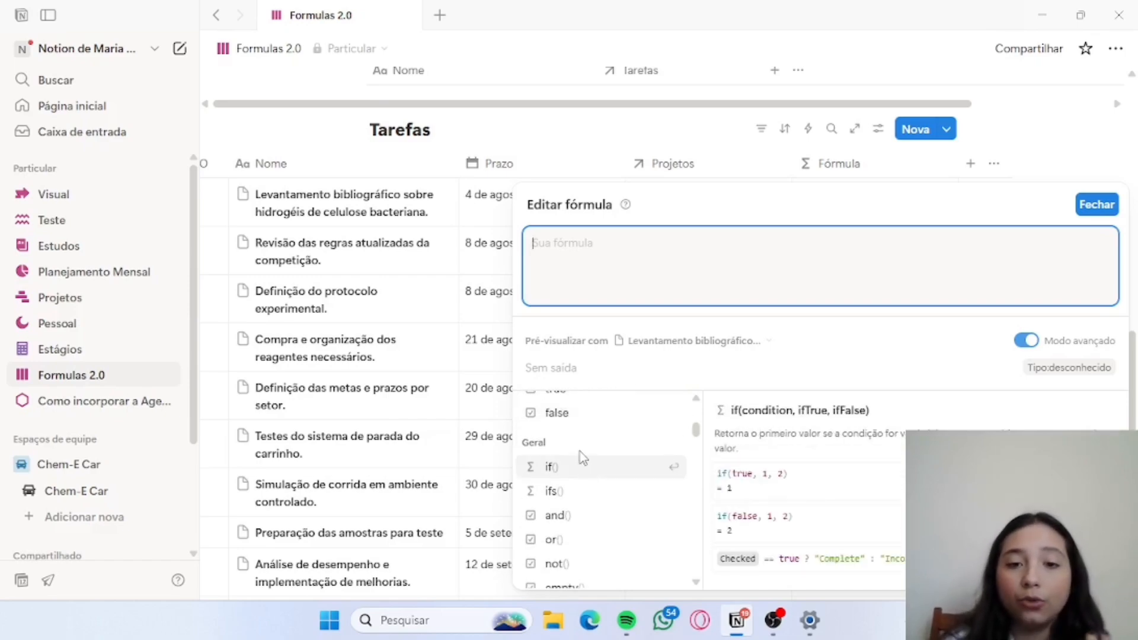
Look through the Data, Lista, Número, Pessoas, Especial and Texto functions available for the formula.
{"action": "scroll", "coordinate": [584, 468], "scroll_direction": "down", "scroll_amount": 4}
{"action": "scroll", "coordinate": [580, 459], "scroll_direction": "down", "scroll_amount": 3}
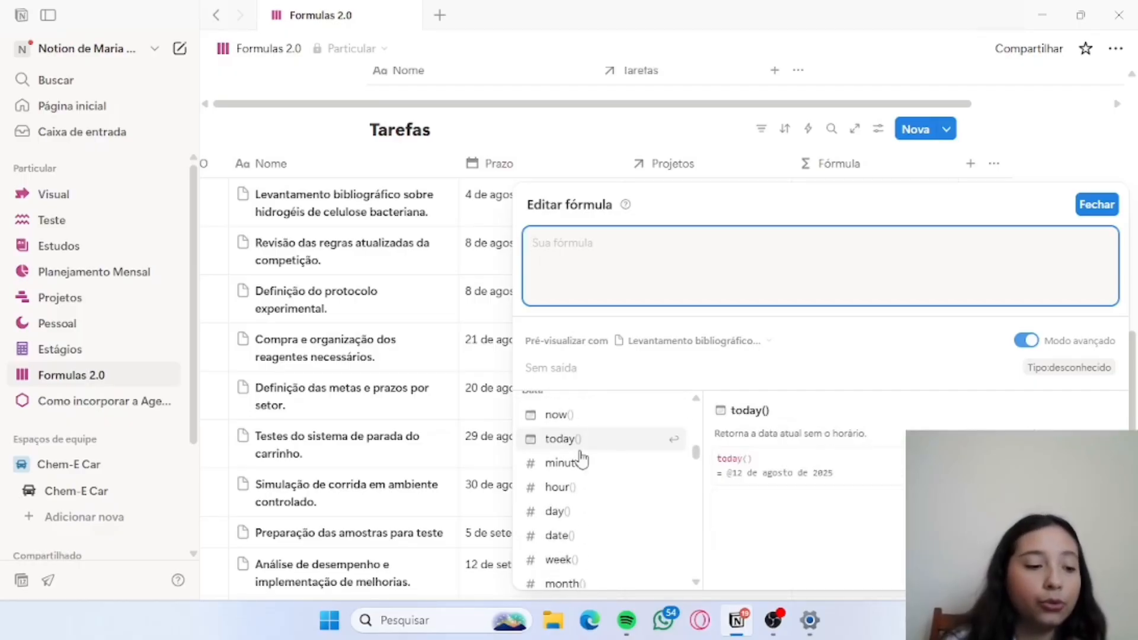
{"action": "scroll", "coordinate": [581, 458], "scroll_direction": "down", "scroll_amount": 1}
{"action": "scroll", "coordinate": [581, 458], "scroll_direction": "down", "scroll_amount": 4}
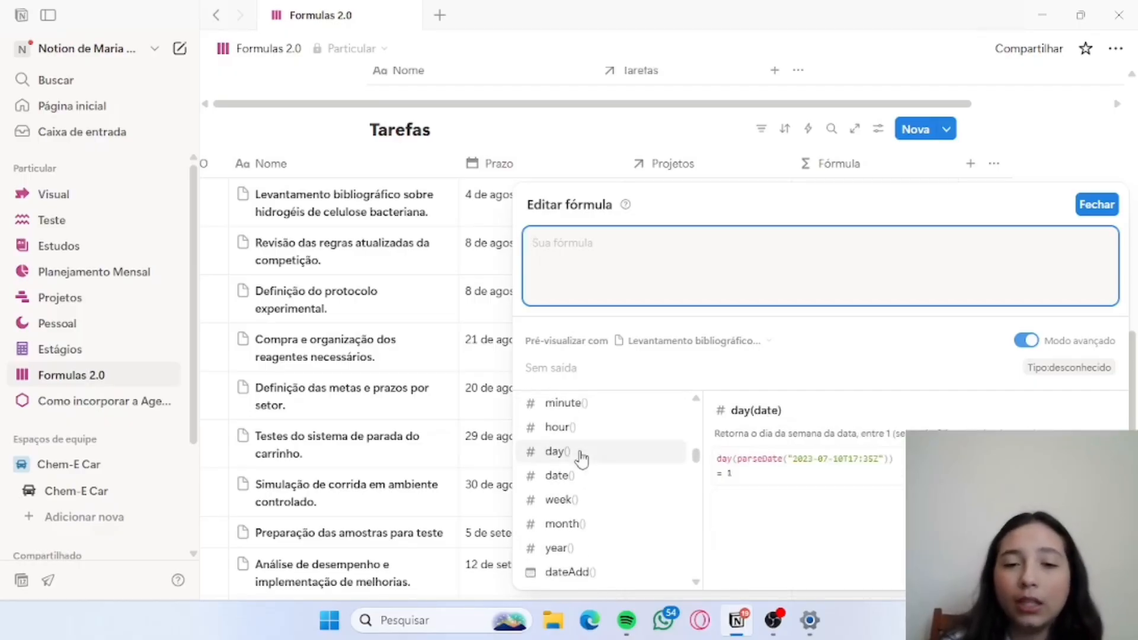
{"action": "scroll", "coordinate": [581, 458], "scroll_direction": "down", "scroll_amount": 3}
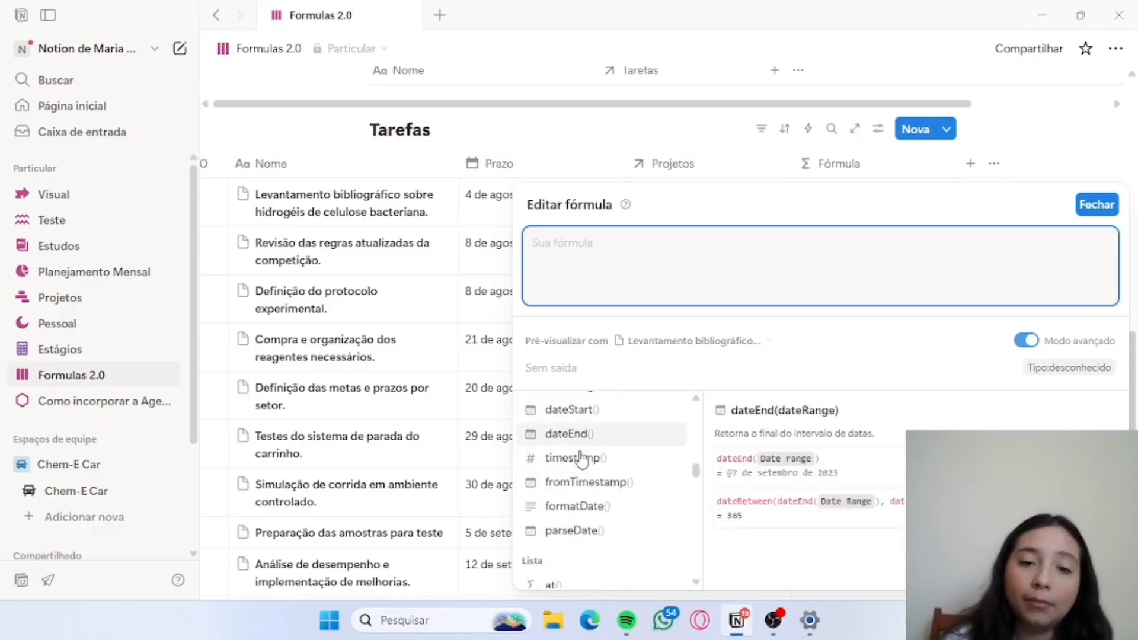
{"action": "scroll", "coordinate": [580, 458], "scroll_direction": "down", "scroll_amount": 5}
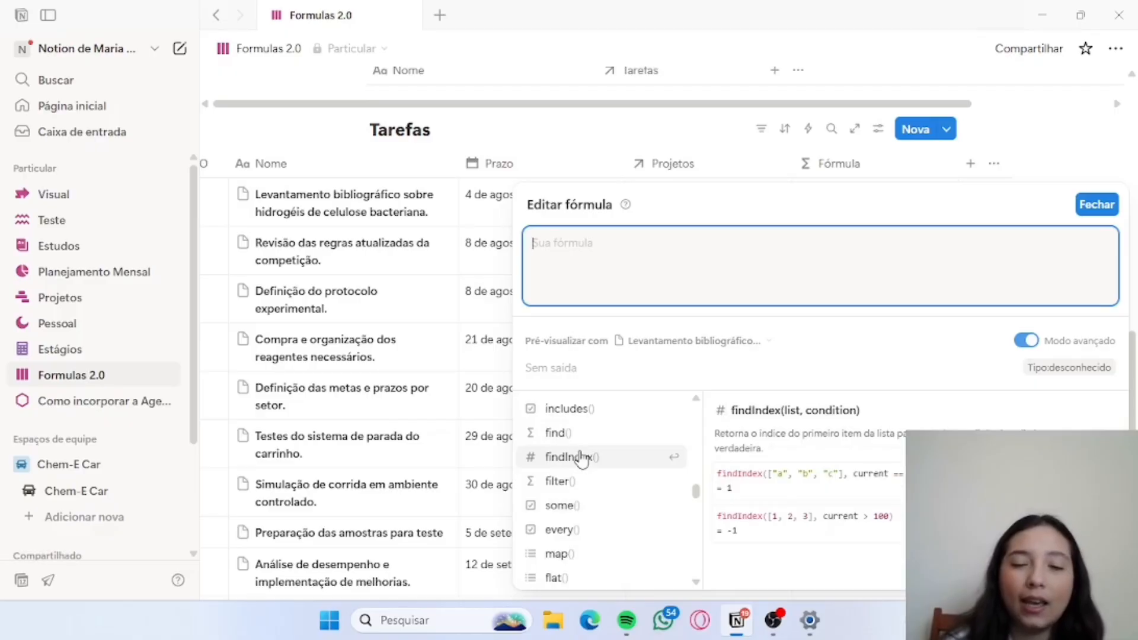
{"action": "scroll", "coordinate": [580, 458], "scroll_direction": "down", "scroll_amount": 4}
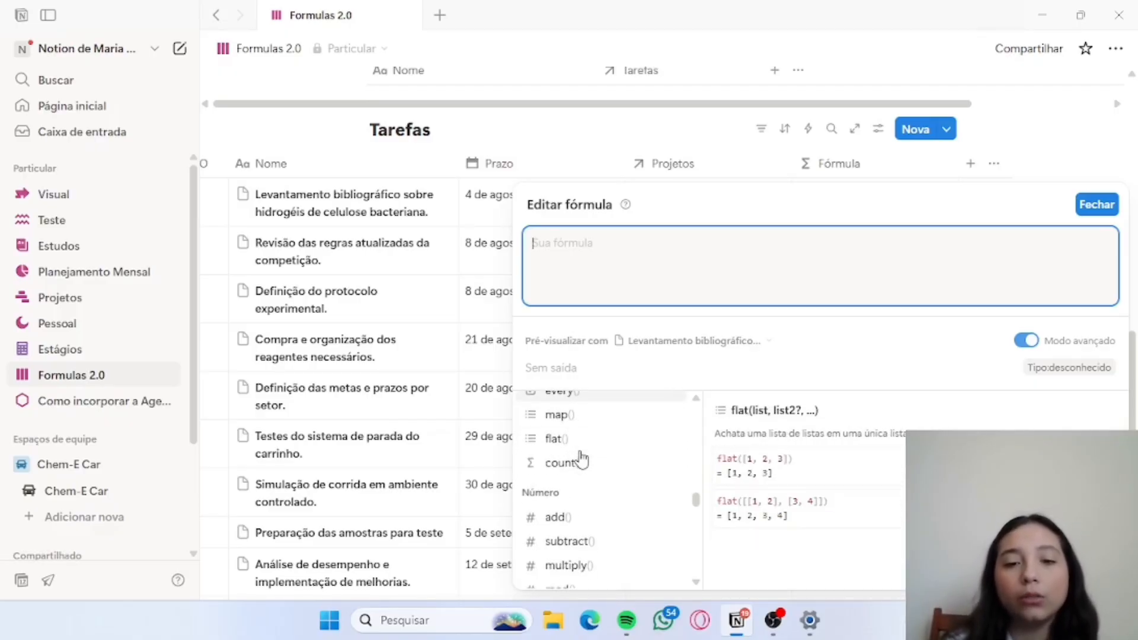
{"action": "scroll", "coordinate": [581, 458], "scroll_direction": "down", "scroll_amount": 6}
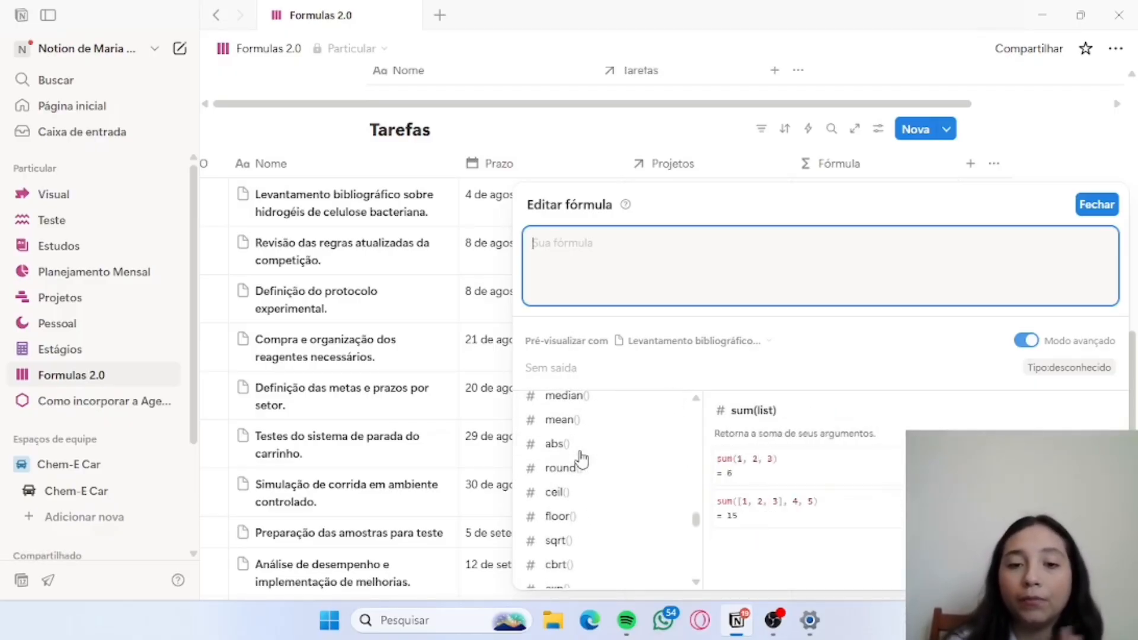
{"action": "scroll", "coordinate": [581, 458], "scroll_direction": "down", "scroll_amount": 5}
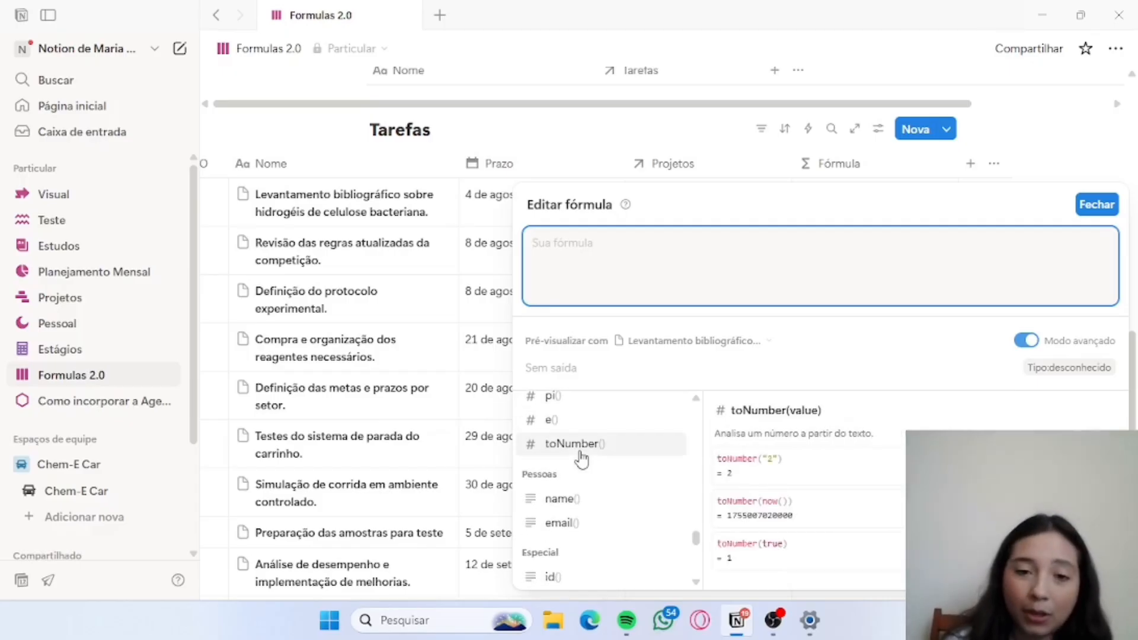
{"action": "scroll", "coordinate": [581, 458], "scroll_direction": "down", "scroll_amount": 3}
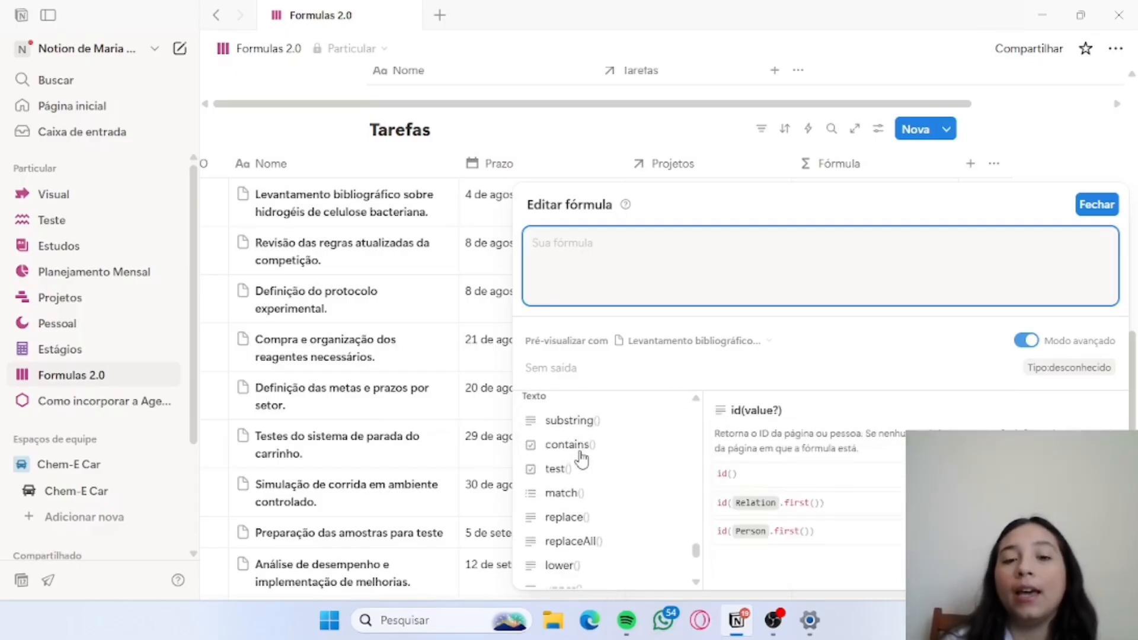
{"action": "scroll", "coordinate": [580, 458], "scroll_direction": "down", "scroll_amount": 2}
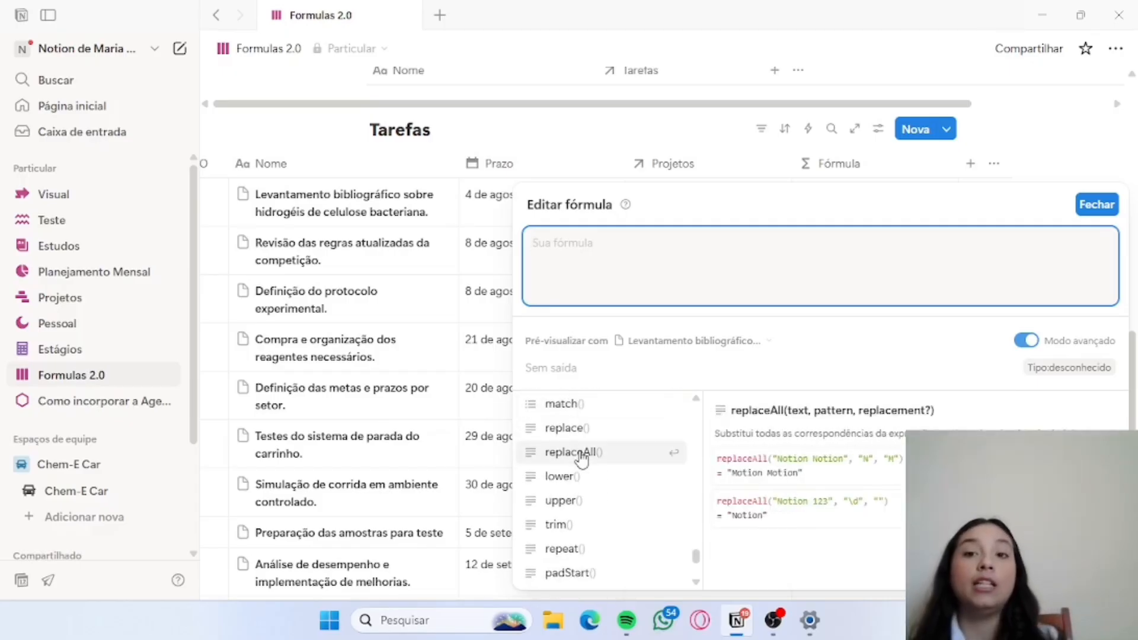
{"action": "scroll", "coordinate": [581, 458], "scroll_direction": "down", "scroll_amount": 3}
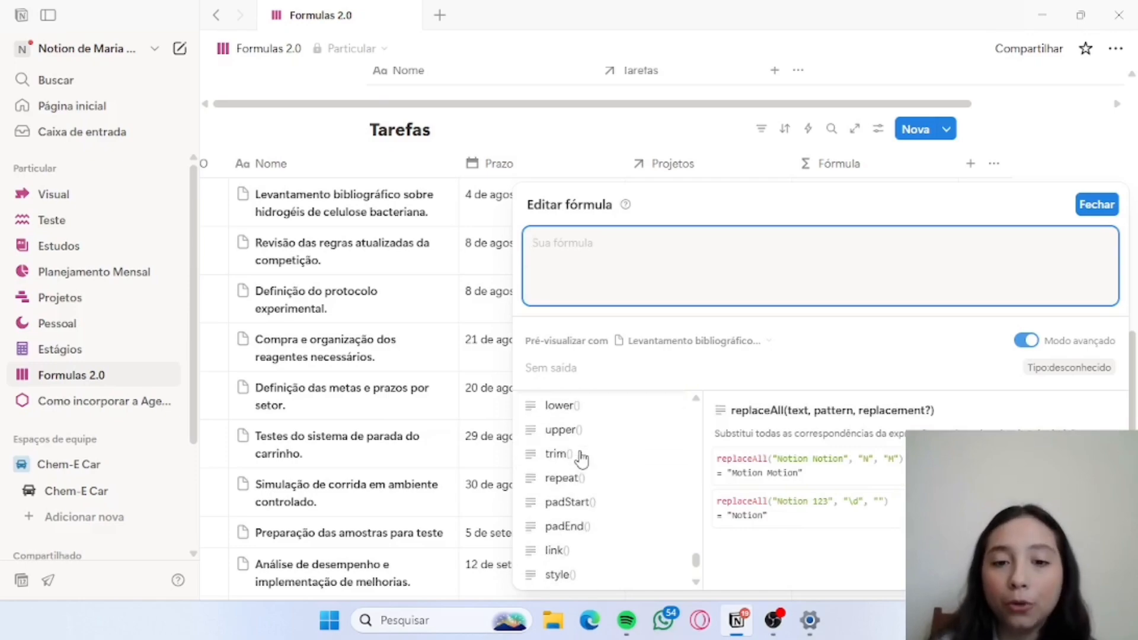
{"action": "scroll", "coordinate": [581, 459], "scroll_direction": "down", "scroll_amount": 3}
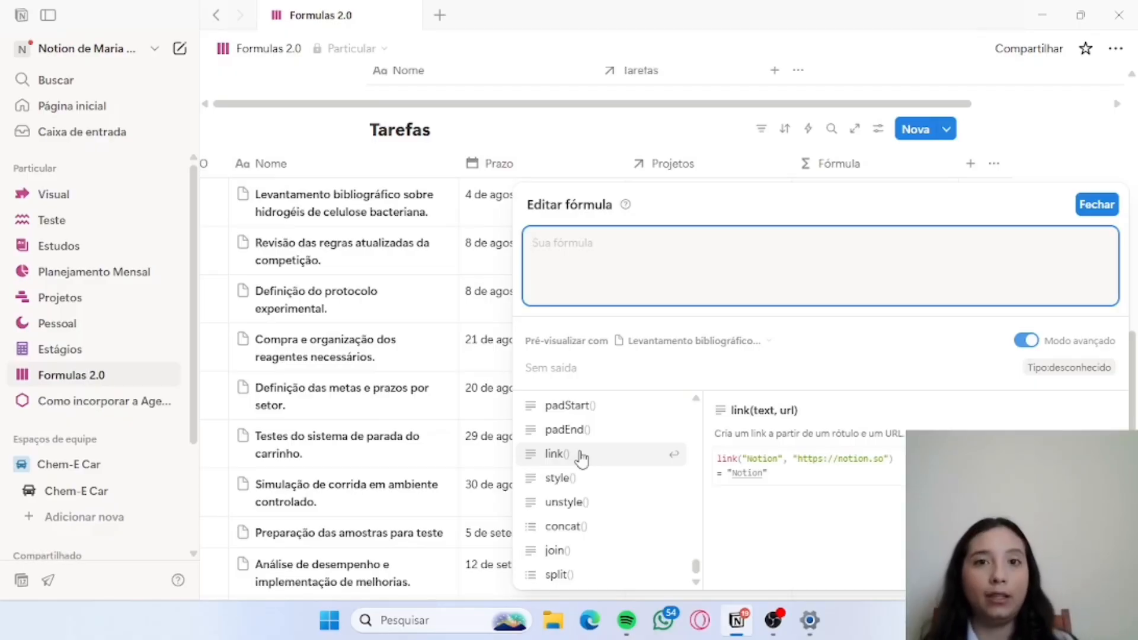
Review the available properties once more along with the Incorporações and Geral entries, down to let() and lets().
{"action": "scroll", "coordinate": [581, 458], "scroll_direction": "up", "scroll_amount": 10}
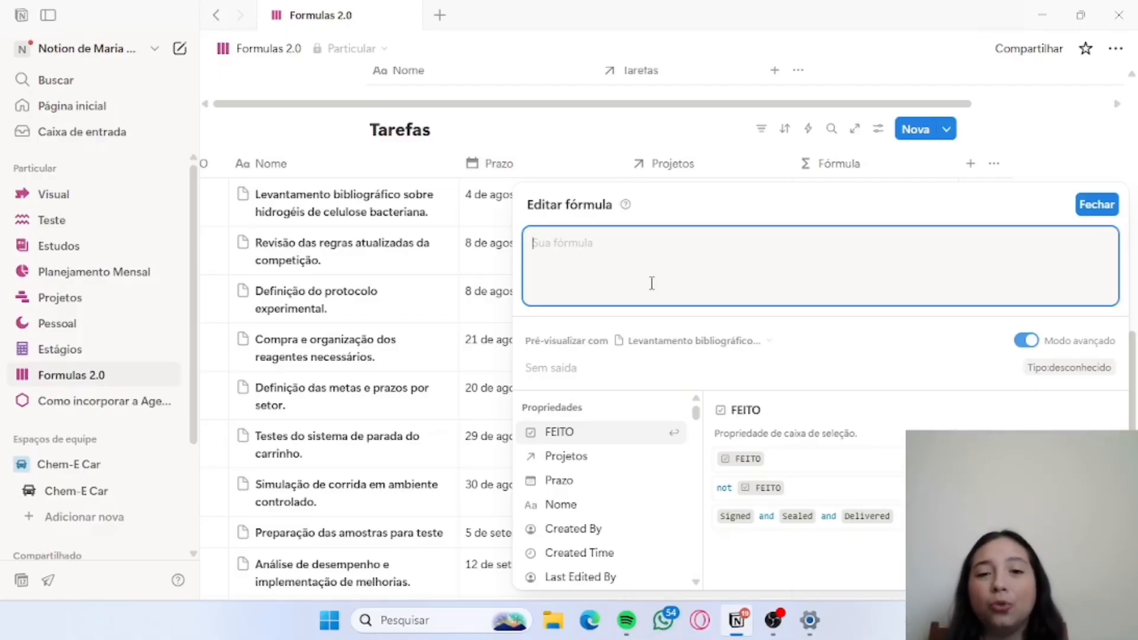
{"action": "scroll", "coordinate": [643, 475], "scroll_direction": "down", "scroll_amount": 2}
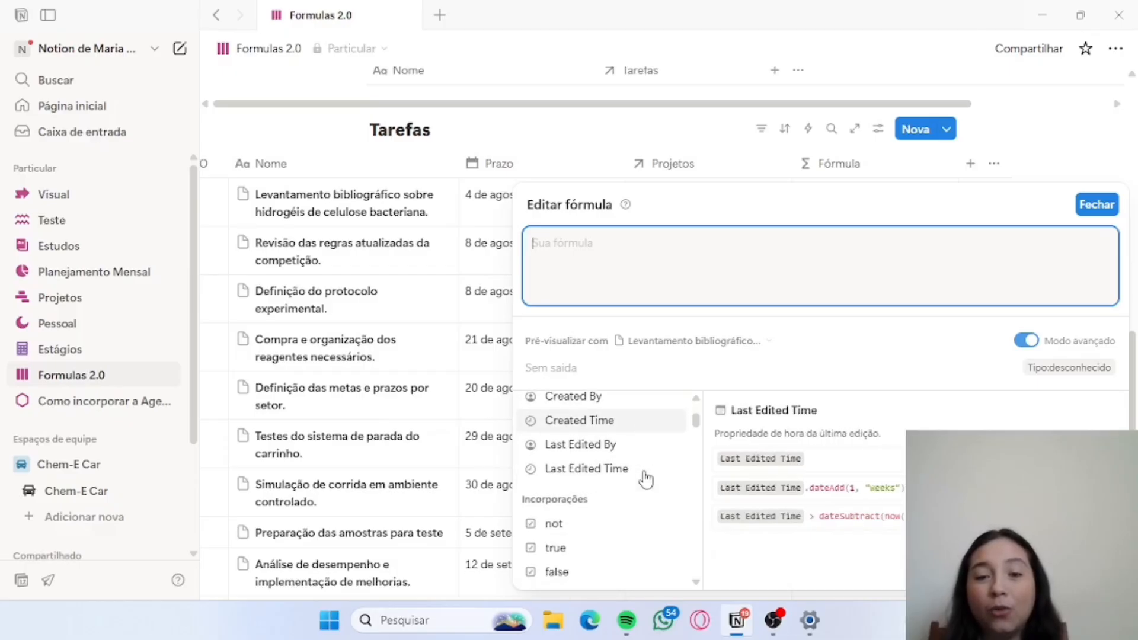
{"action": "scroll", "coordinate": [645, 477], "scroll_direction": "up", "scroll_amount": 2}
{"action": "scroll", "coordinate": [646, 479], "scroll_direction": "down", "scroll_amount": 3}
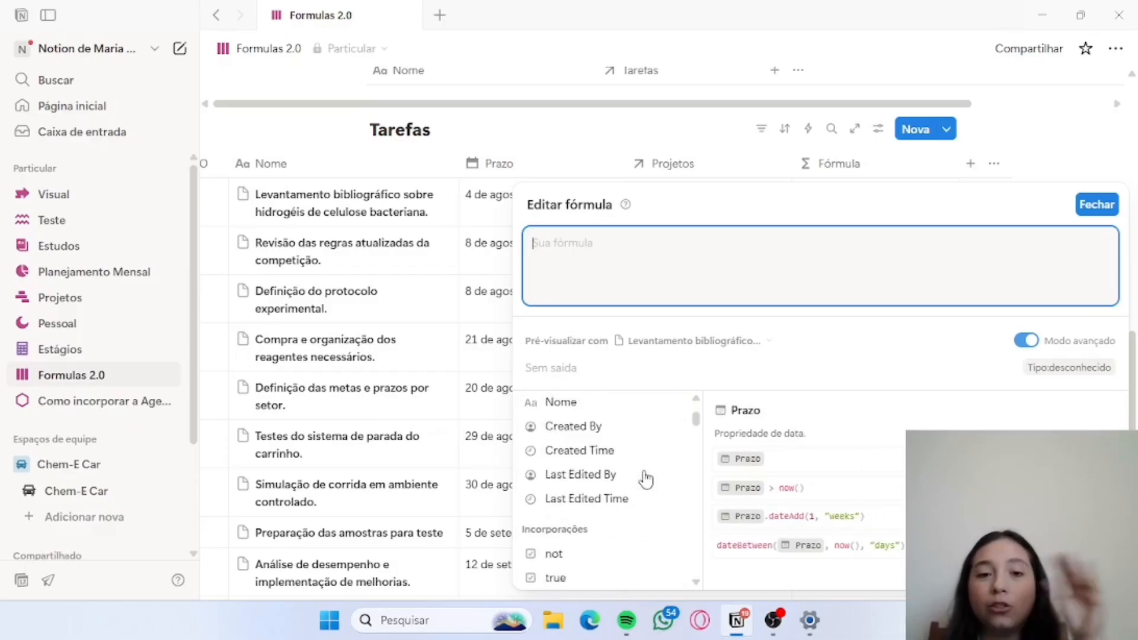
{"action": "scroll", "coordinate": [645, 477], "scroll_direction": "down", "scroll_amount": 6}
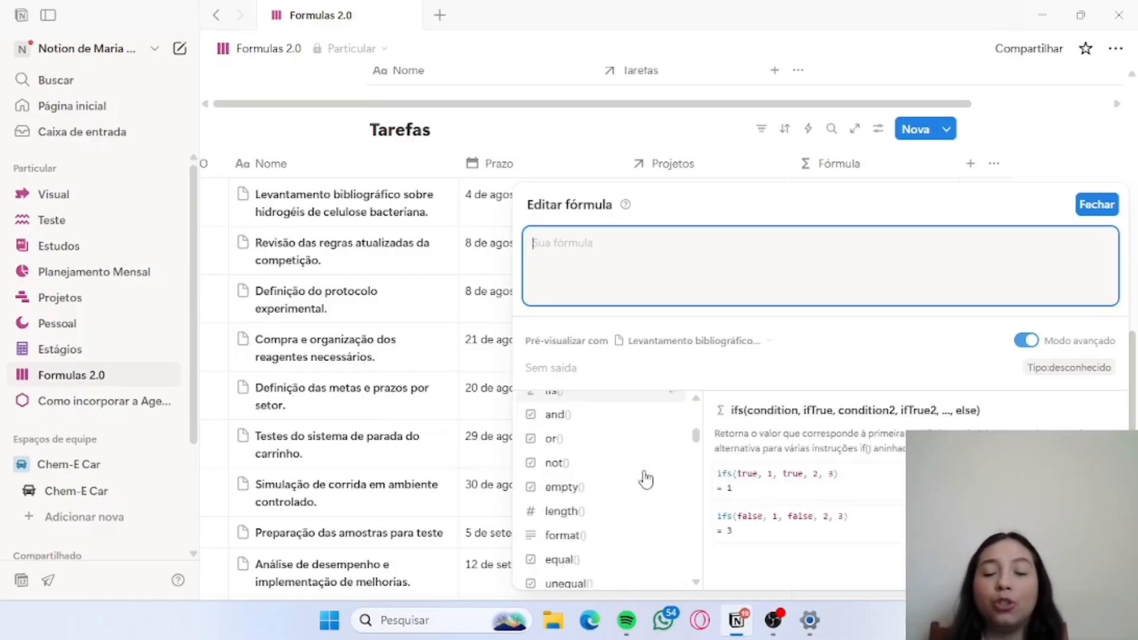
{"action": "scroll", "coordinate": [645, 478], "scroll_direction": "down", "scroll_amount": 4}
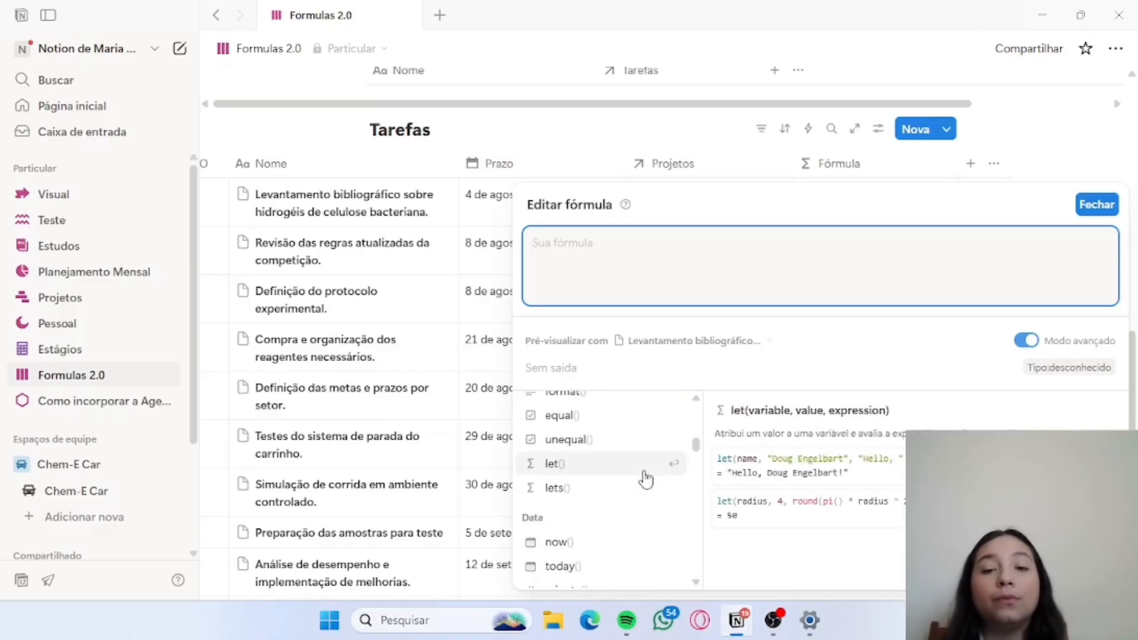
{"action": "scroll", "coordinate": [645, 477], "scroll_direction": "up", "scroll_amount": 10}
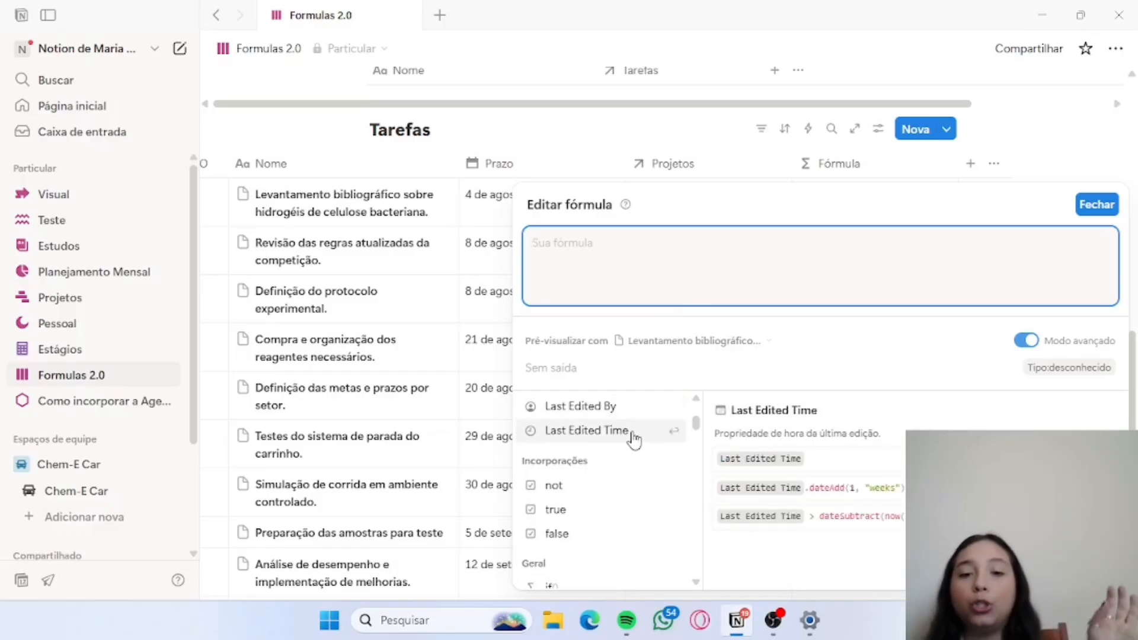
{"action": "scroll", "coordinate": [633, 438], "scroll_direction": "up", "scroll_amount": 2}
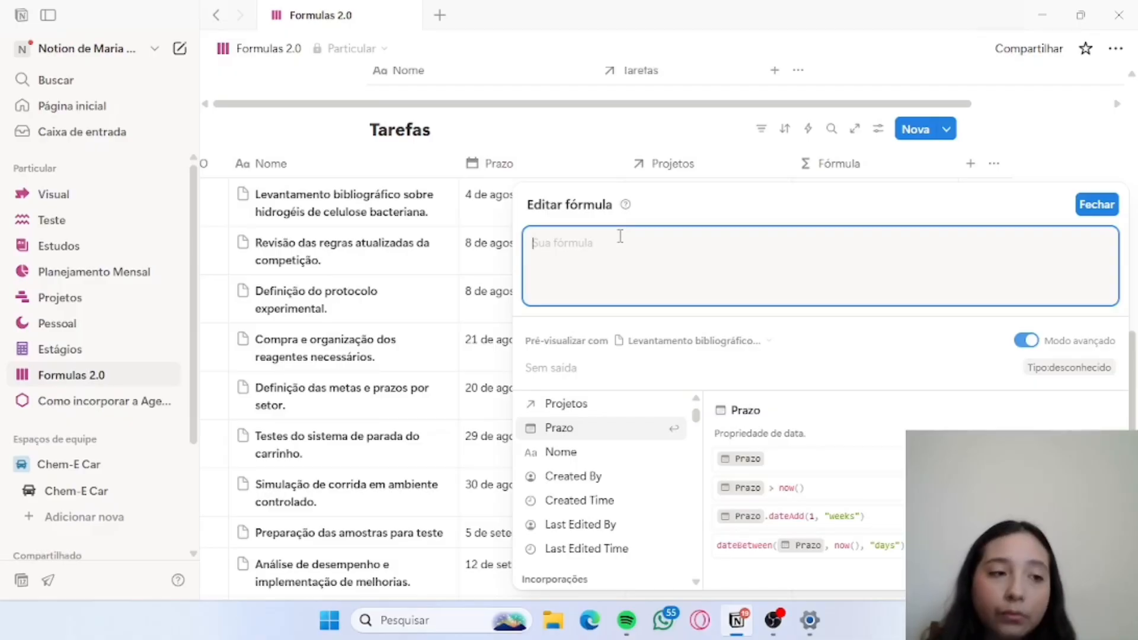
Try to reference the task deadline in the formula by writing prop("prazo").
{"action": "type", "text": "pr"}
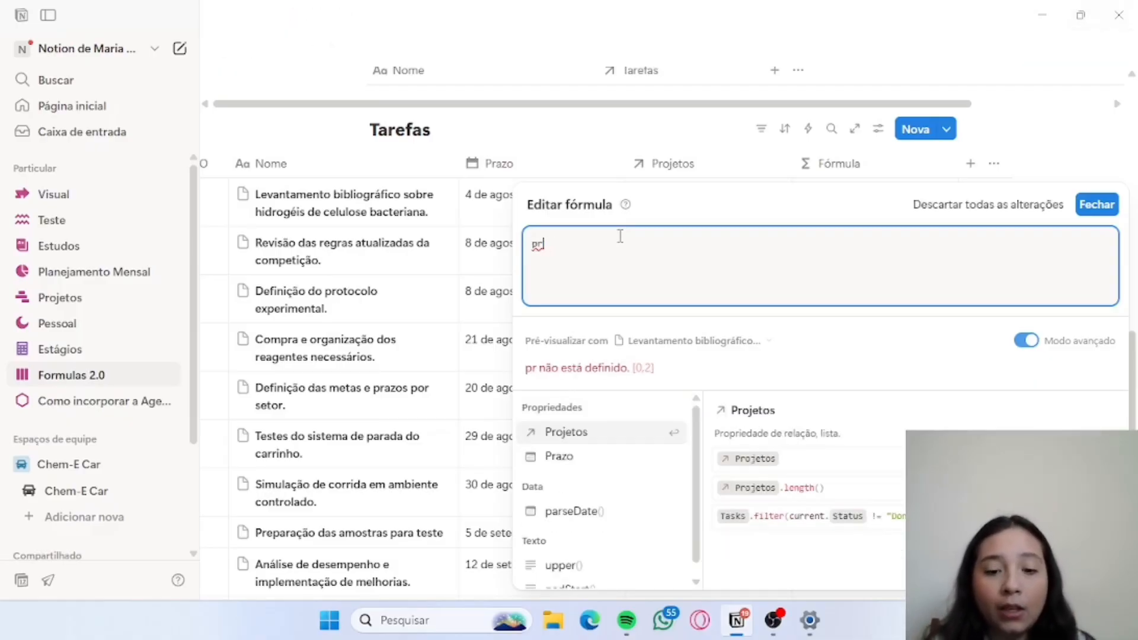
{"action": "type", "text": "op"}
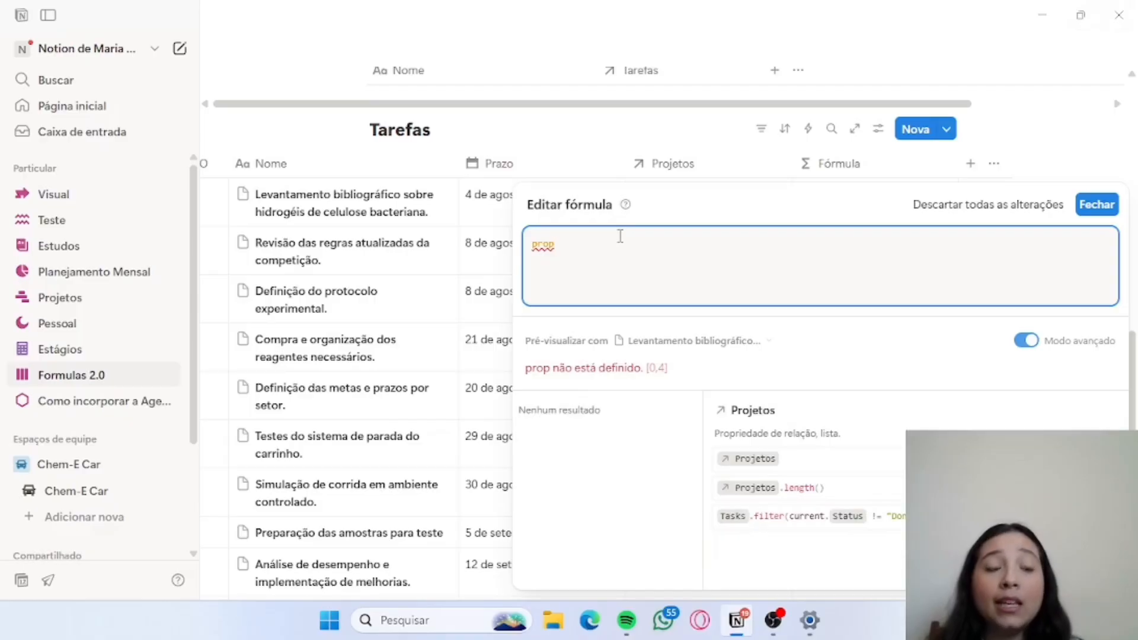
{"action": "type", "text": "("}
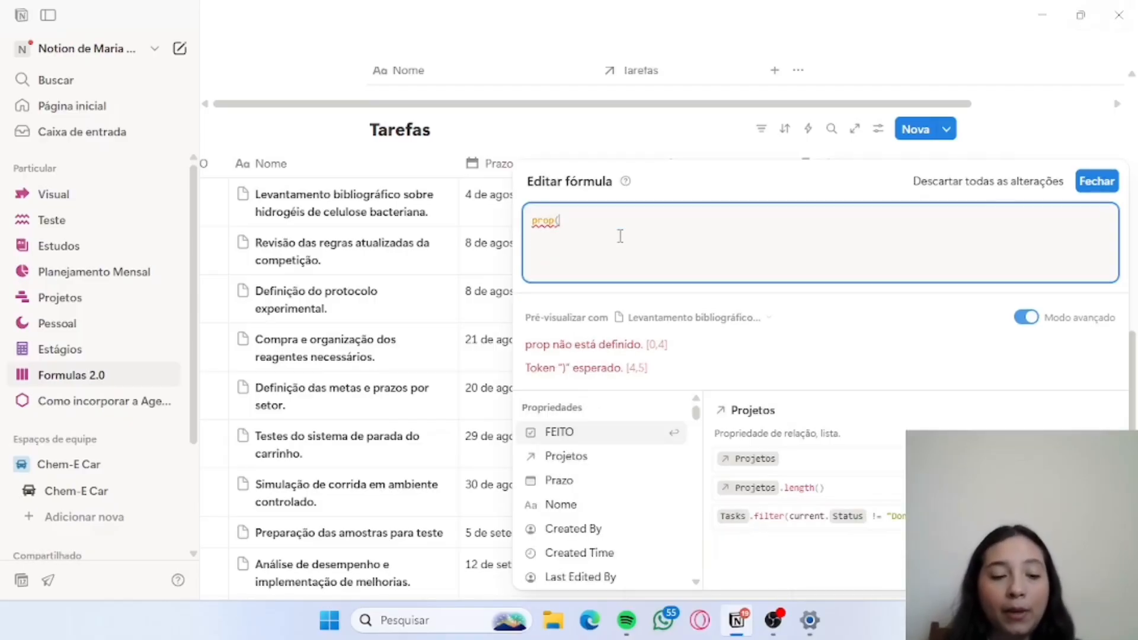
{"action": "type", "text": "\""}
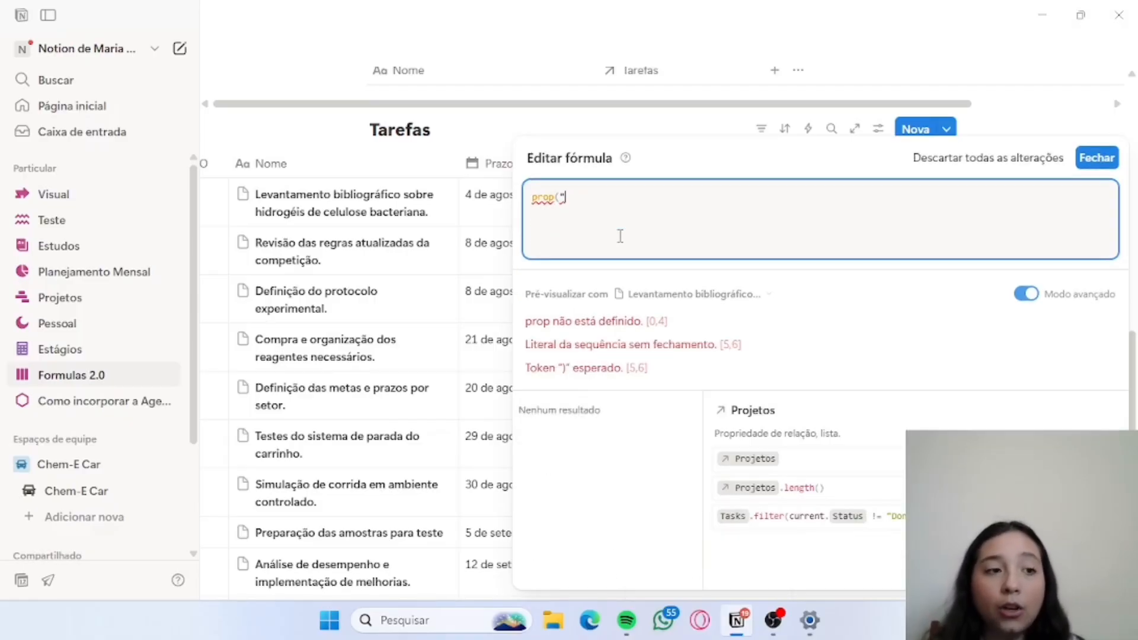
{"action": "type", "text": "praz"}
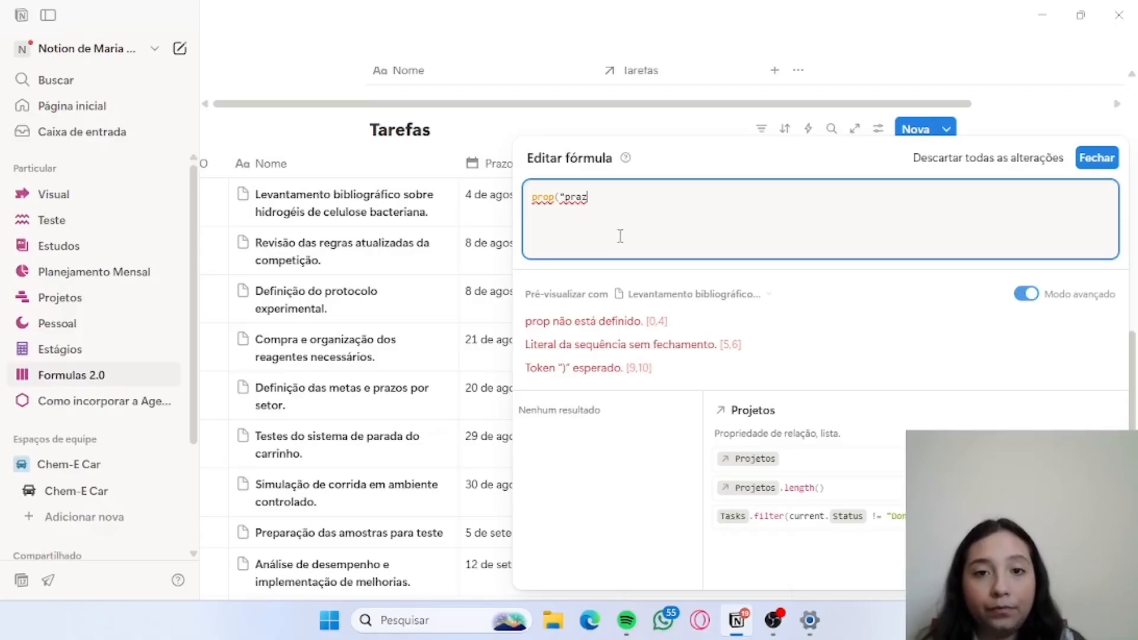
{"action": "type", "text": "o\")"}
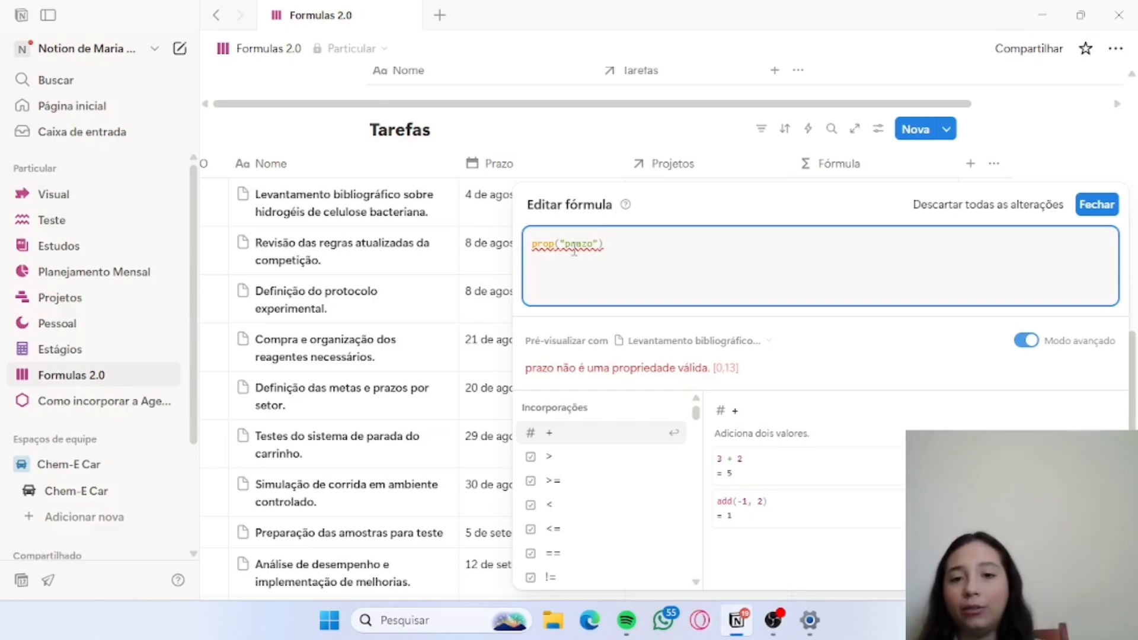
Clear the written prop reference from the formula and insert the listed Prazo property instead.
{"action": "key", "text": "BackSpace"}
{"action": "key", "text": "BackSpace"}
{"action": "key", "text": "BackSpace"}
{"action": "key", "text": "BackSpace"}
{"action": "key", "text": "BackSpace"}
{"action": "key", "text": "BackSpace"}
{"action": "key", "text": "BackSpace"}
{"action": "key", "text": "BackSpace"}
{"action": "key", "text": "BackSpace"}
{"action": "key", "text": "BackSpace"}
{"action": "key", "text": "BackSpace"}
{"action": "key", "text": "BackSpace"}
{"action": "key", "text": "BackSpace"}
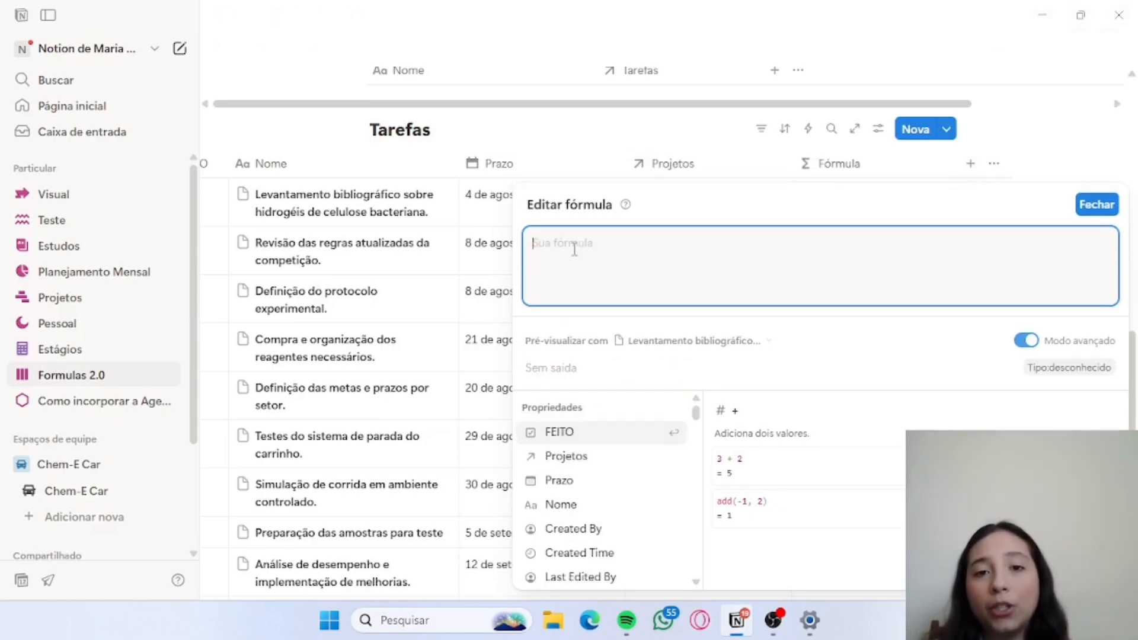
{"action": "left_click", "coordinate": [593, 485]}
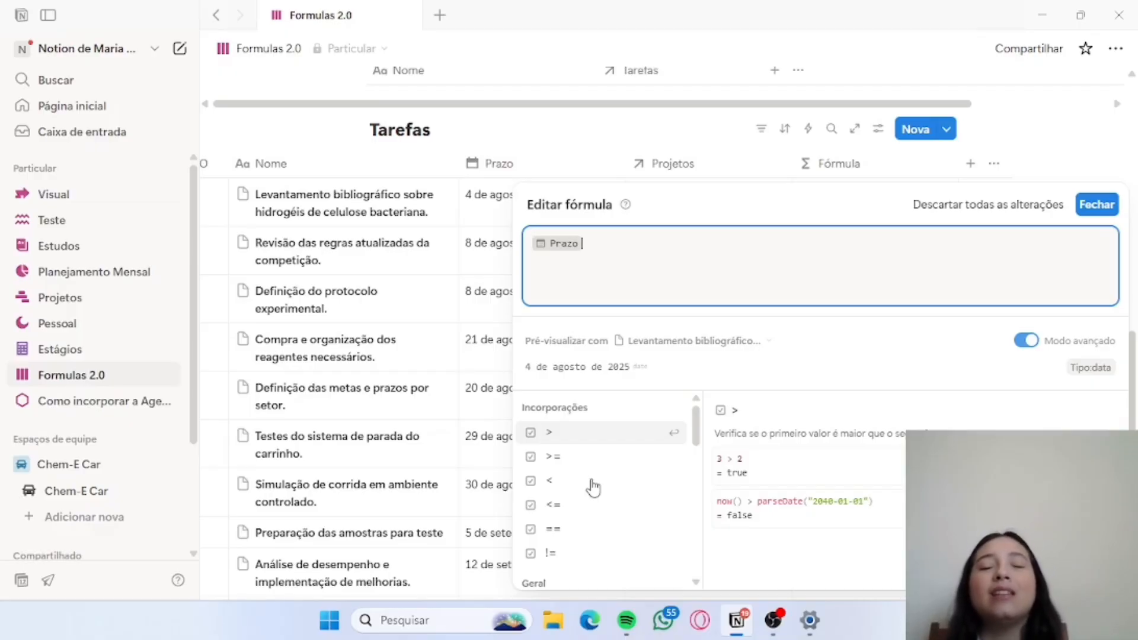
{"action": "key", "text": "BackSpace"}
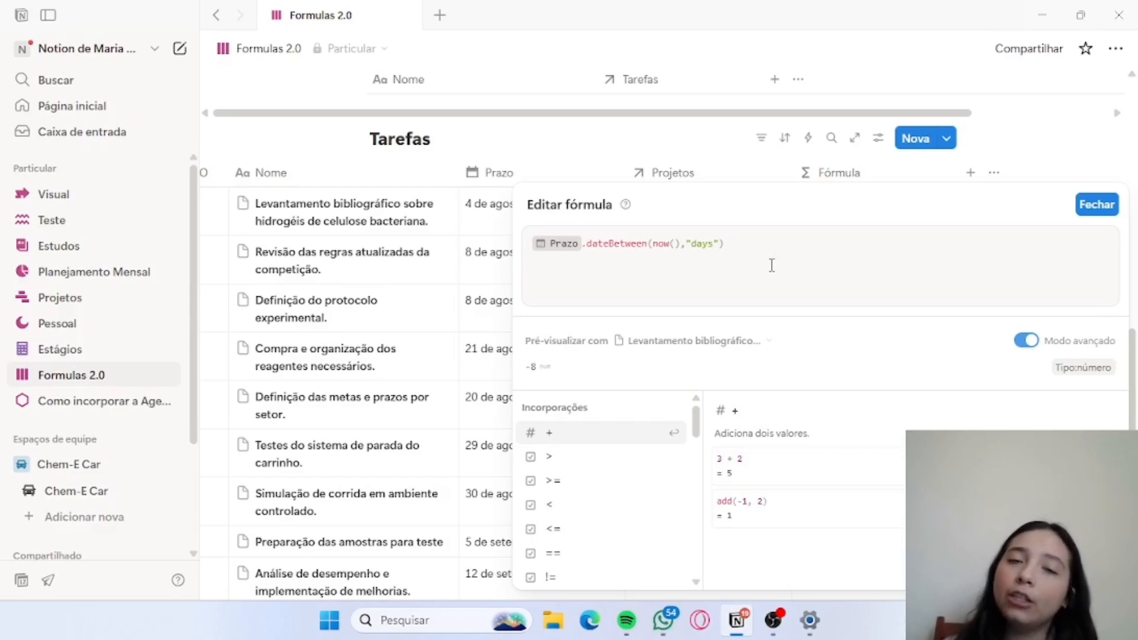
Rewrite the Tarefas formula as let(diasparaentrega, Prazo.dateBetween(now(),"days"), diasparaentrega <0), and set the reagents task's Prazo to 26 de agosto de 2025.
{"action": "left_click", "coordinate": [1049, 163]}
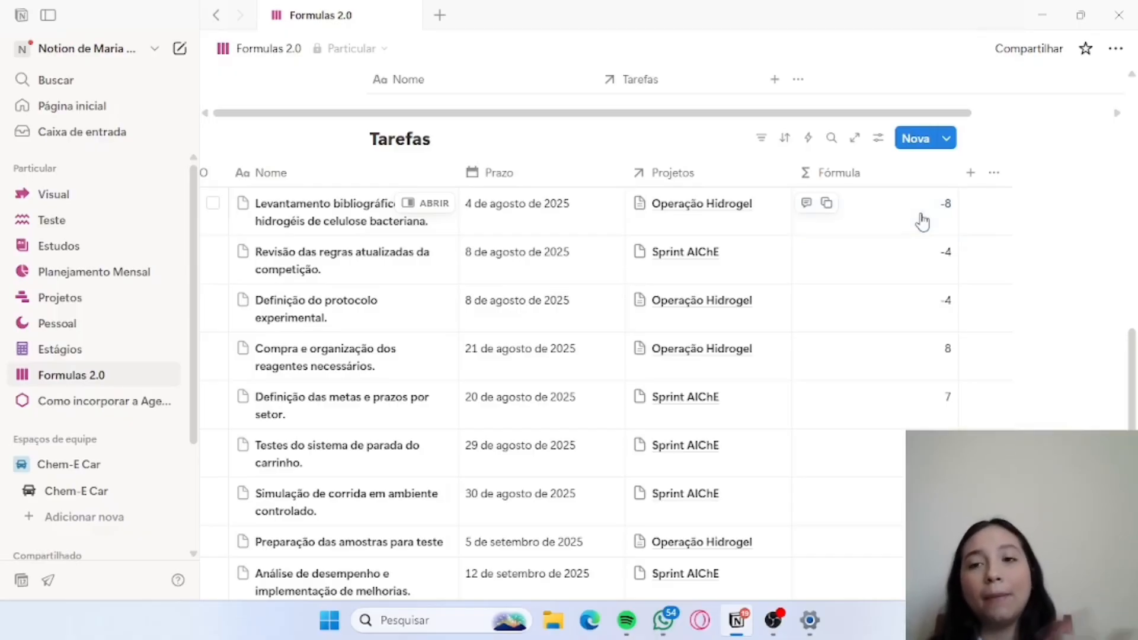
{"action": "left_click", "coordinate": [922, 221]}
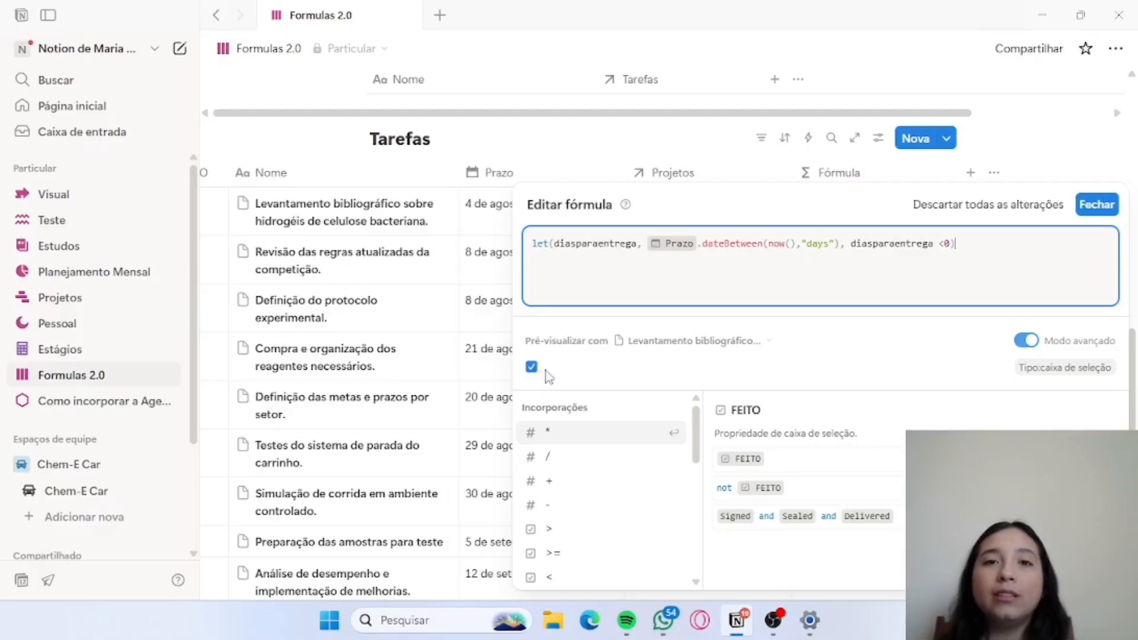
{"action": "left_click", "coordinate": [1038, 137]}
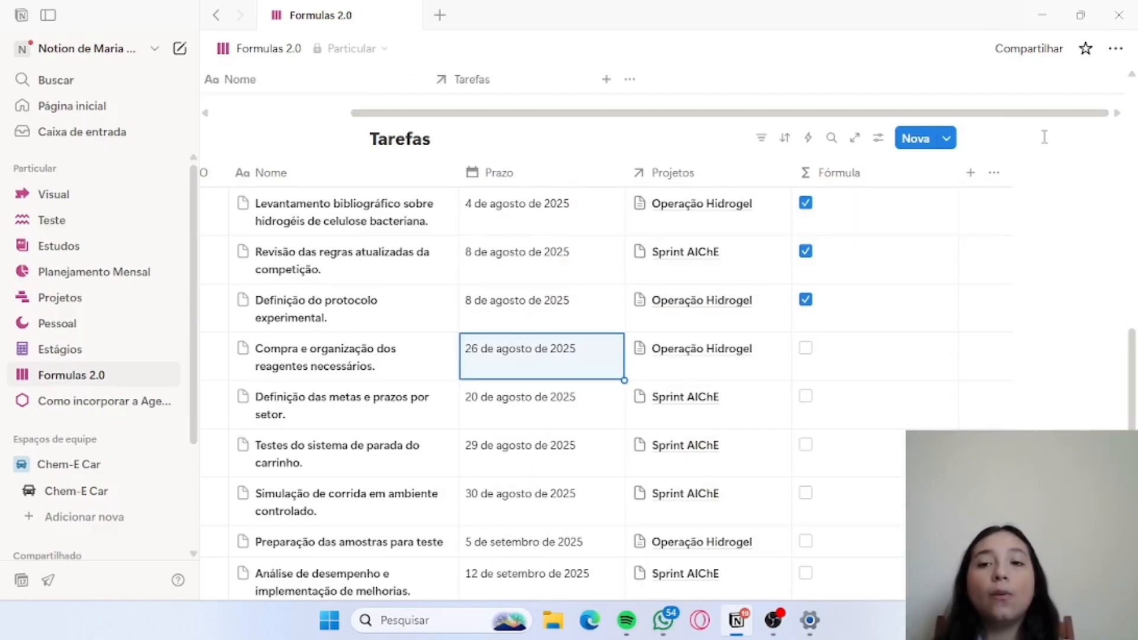
{"action": "left_click", "coordinate": [1045, 136]}
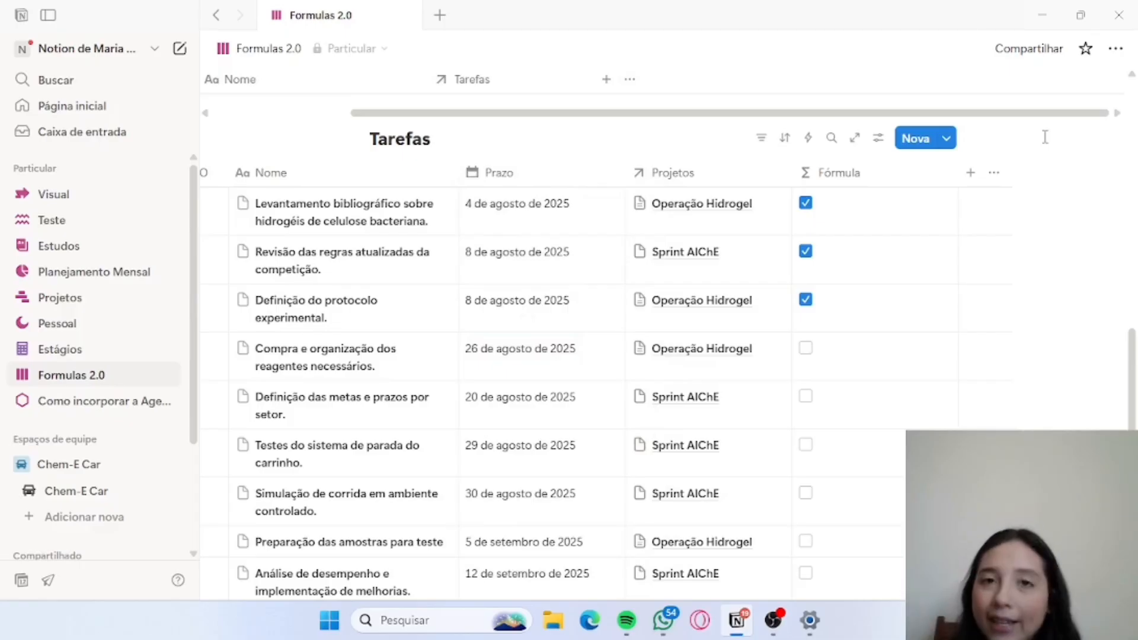
Wrap the diasparaentrega <0 test in if() so the Tarefas formula returns "atrasado" when true and "no prazo" otherwise.
{"action": "left_click", "coordinate": [901, 226]}
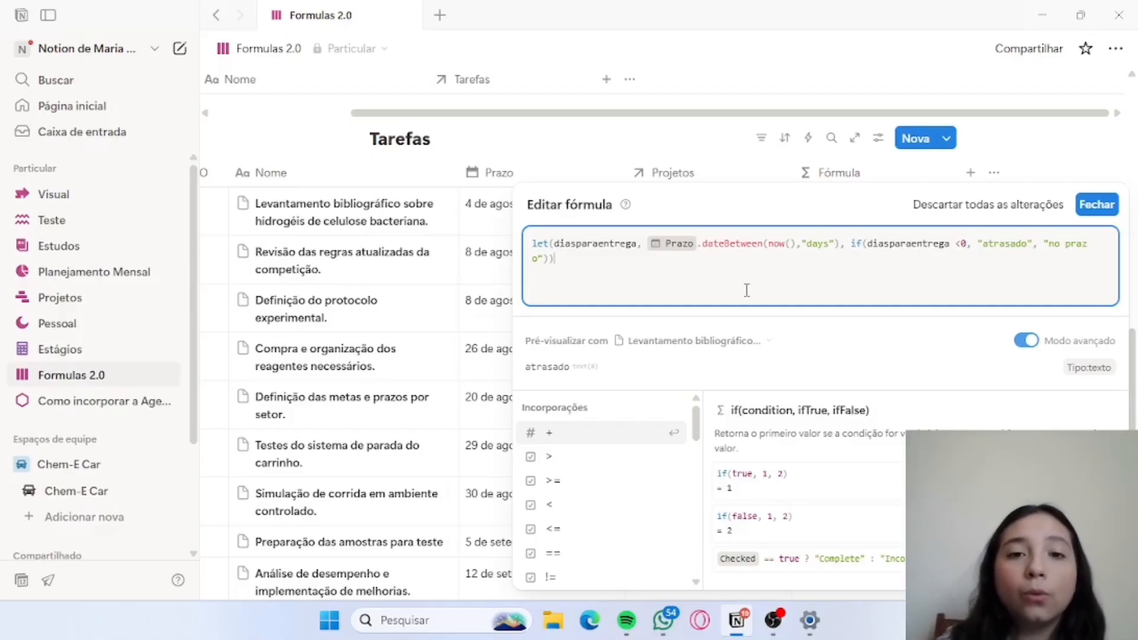
{"action": "left_click", "coordinate": [1022, 151]}
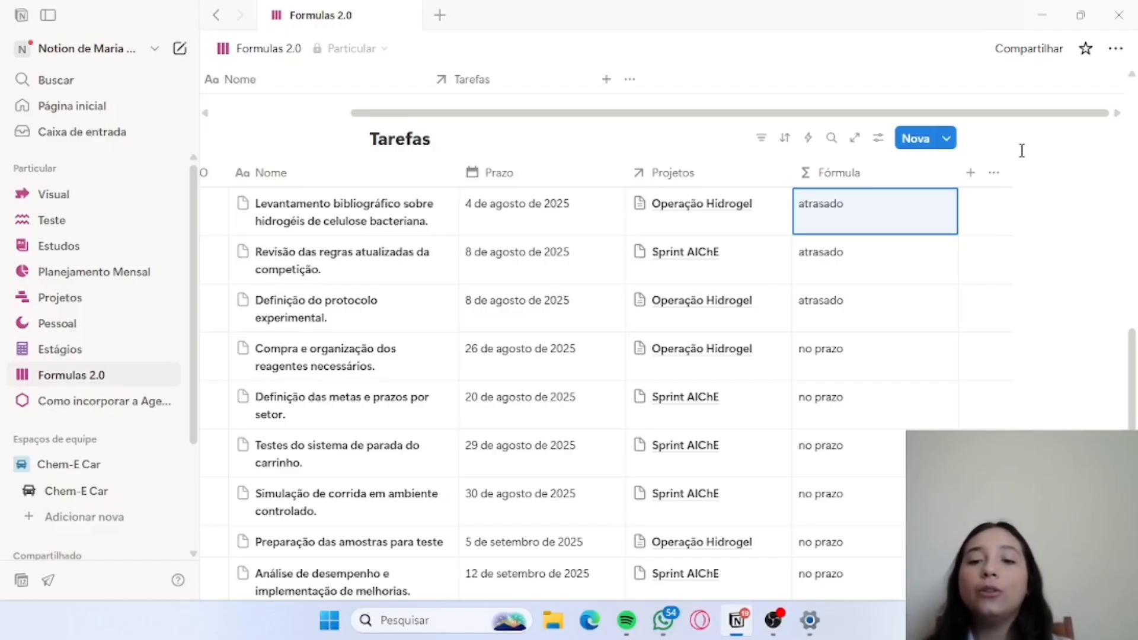
Extend the if() condition in the Tarefas formula with && !FEITO so only unfinished tasks count as late.
{"action": "scroll", "coordinate": [733, 320], "scroll_direction": "left", "scroll_amount": 3}
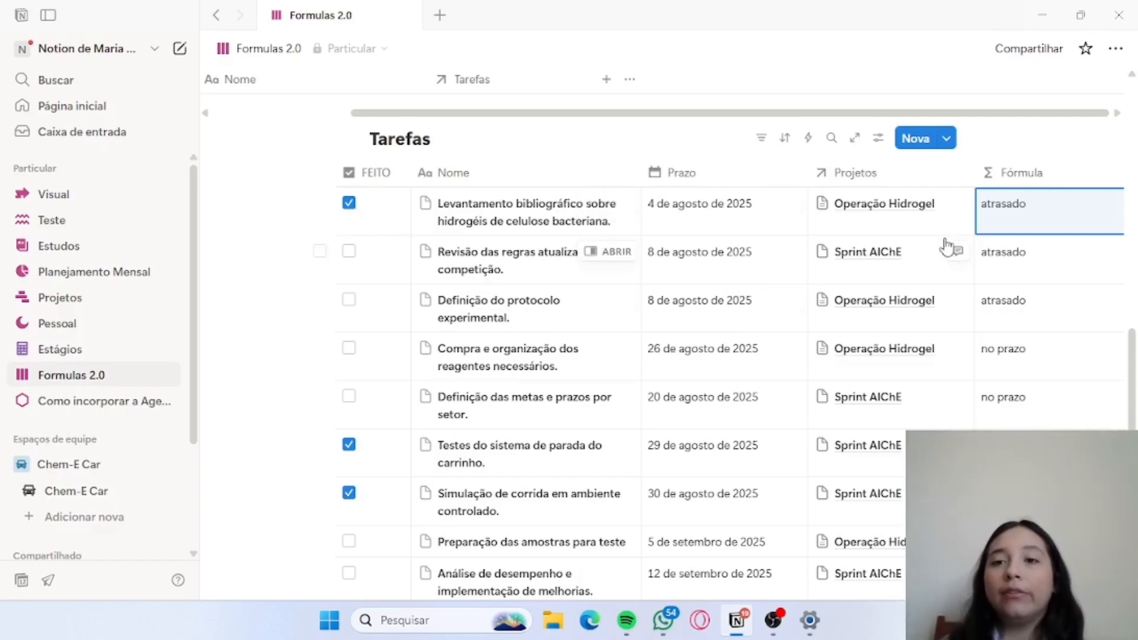
{"action": "left_click", "coordinate": [1011, 232]}
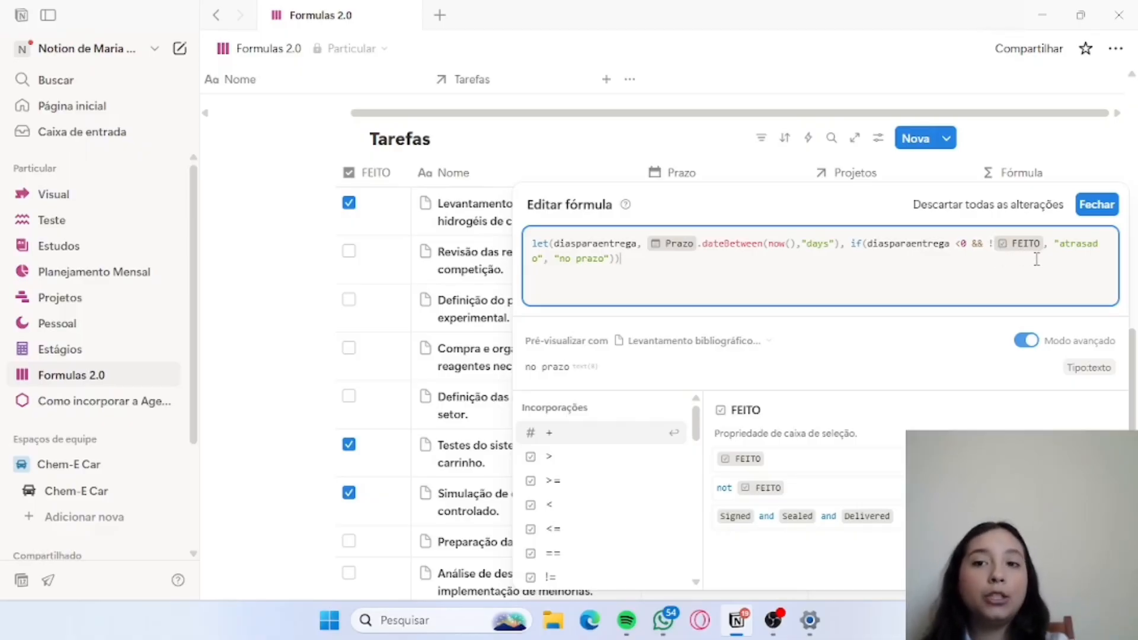
{"action": "left_click", "coordinate": [1020, 145]}
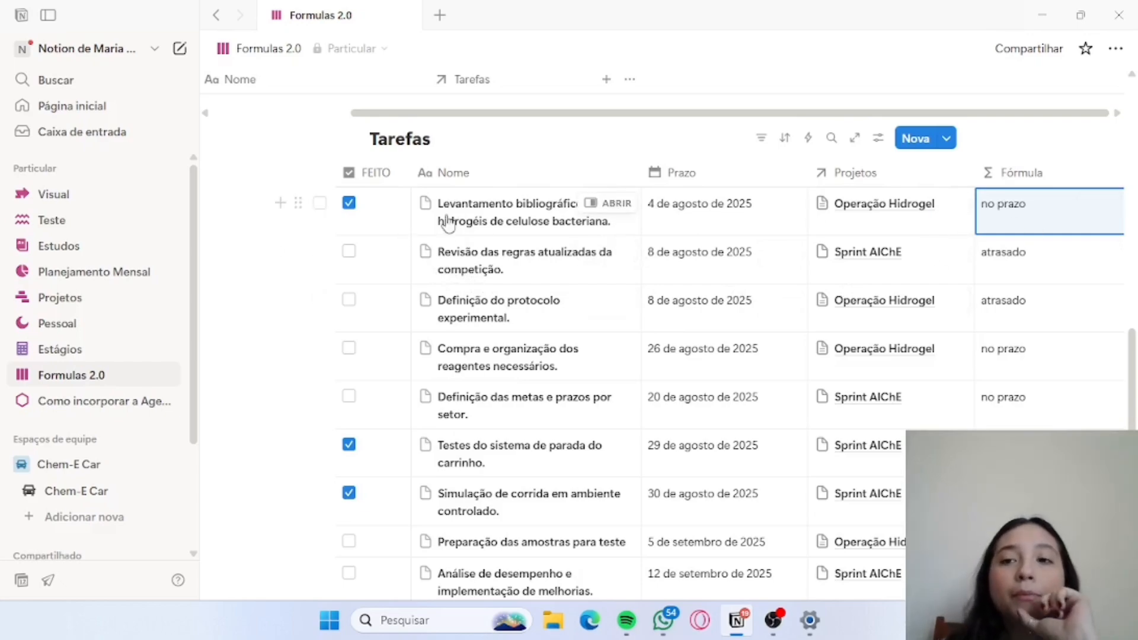
Mark Revisão das regras atualizadas da competição as FEITO and unmark Testes do sistema de parada and Simulação de corrida.
{"action": "left_click", "coordinate": [348, 251]}
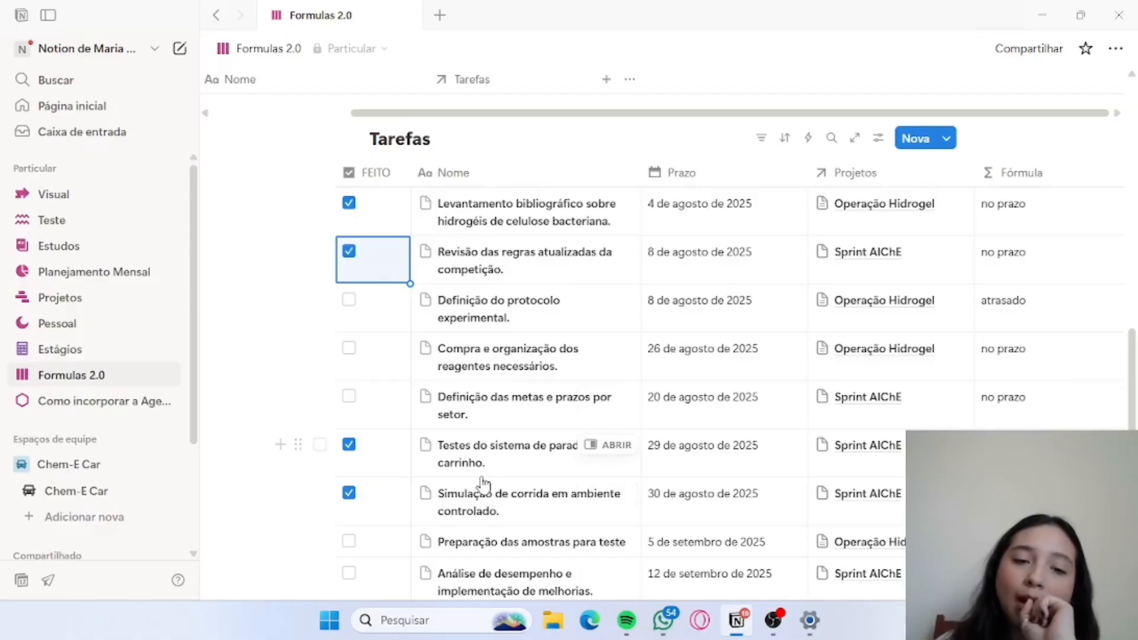
{"action": "left_click", "coordinate": [349, 446]}
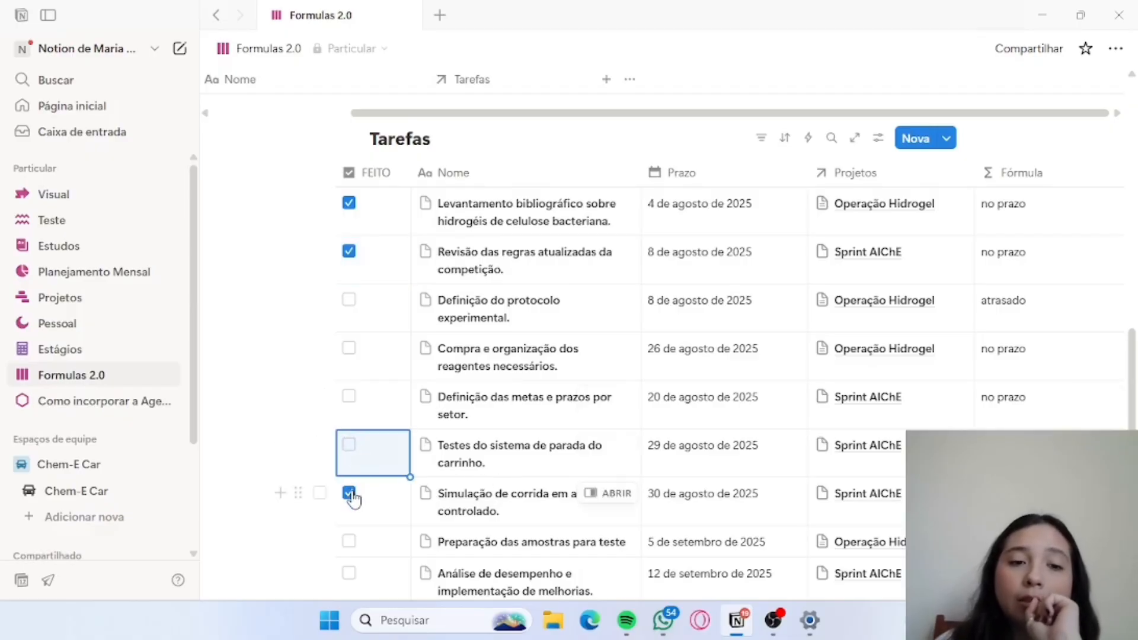
{"action": "left_click", "coordinate": [350, 494]}
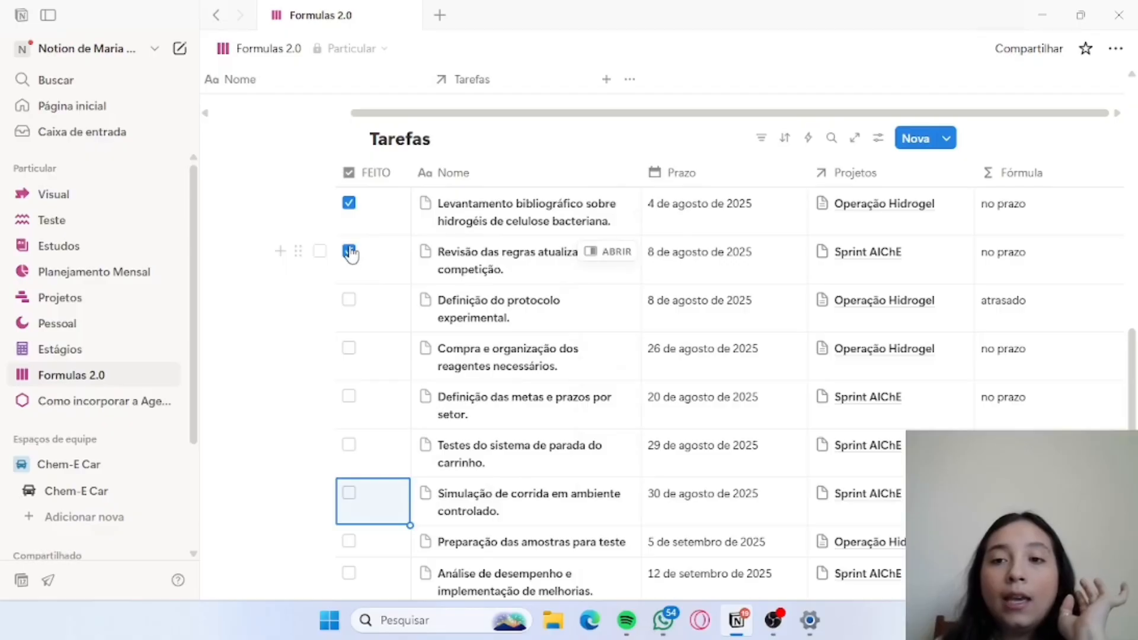
Style "atrasado" with "b","red" and "no prazo" with "b","green" in the Tarefas formula, and unmark FEITO for Revisão das regras.
{"action": "left_click", "coordinate": [1035, 216]}
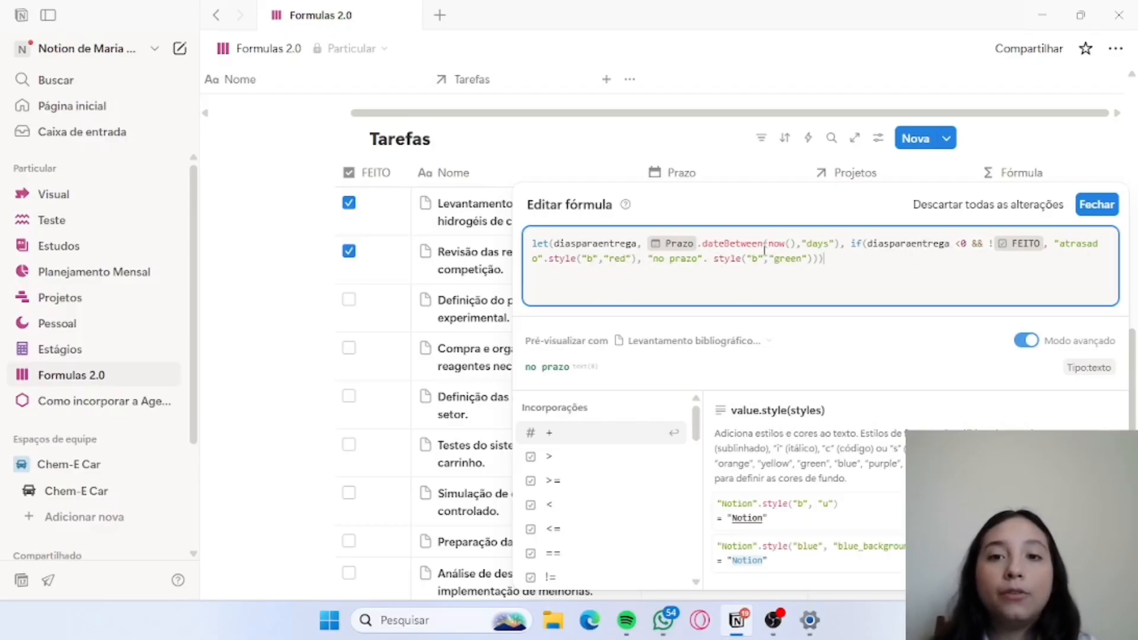
{"action": "left_click", "coordinate": [1025, 147]}
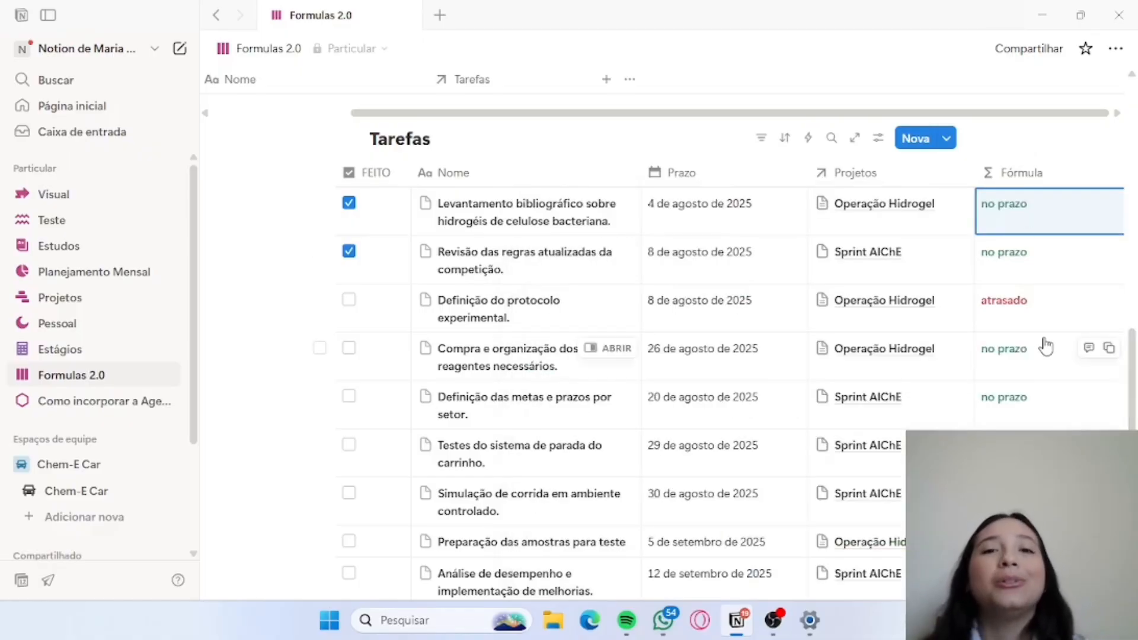
{"action": "scroll", "coordinate": [1045, 345], "scroll_direction": "down", "scroll_amount": 4}
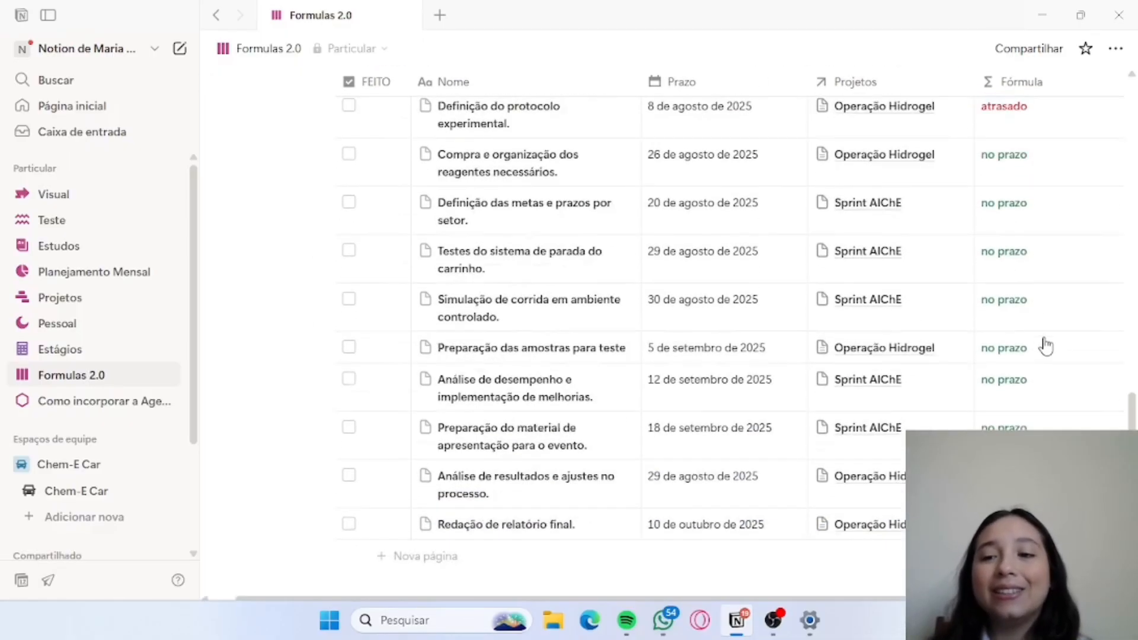
{"action": "scroll", "coordinate": [1044, 346], "scroll_direction": "up", "scroll_amount": 4}
{"action": "scroll", "coordinate": [1042, 345], "scroll_direction": "up", "scroll_amount": 1}
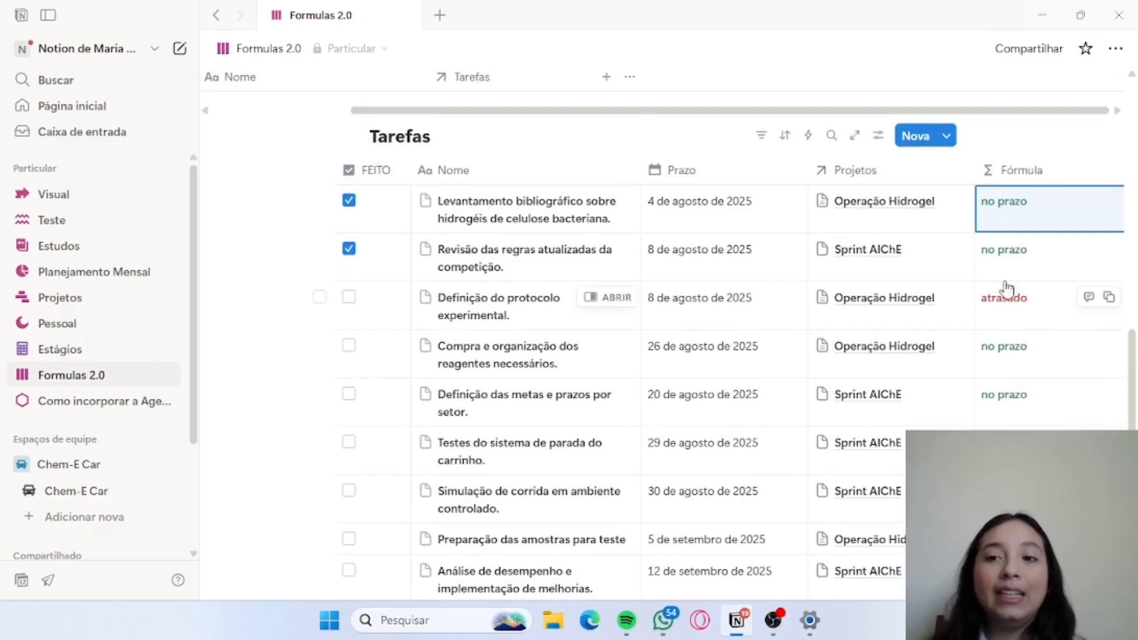
{"action": "left_click", "coordinate": [349, 249]}
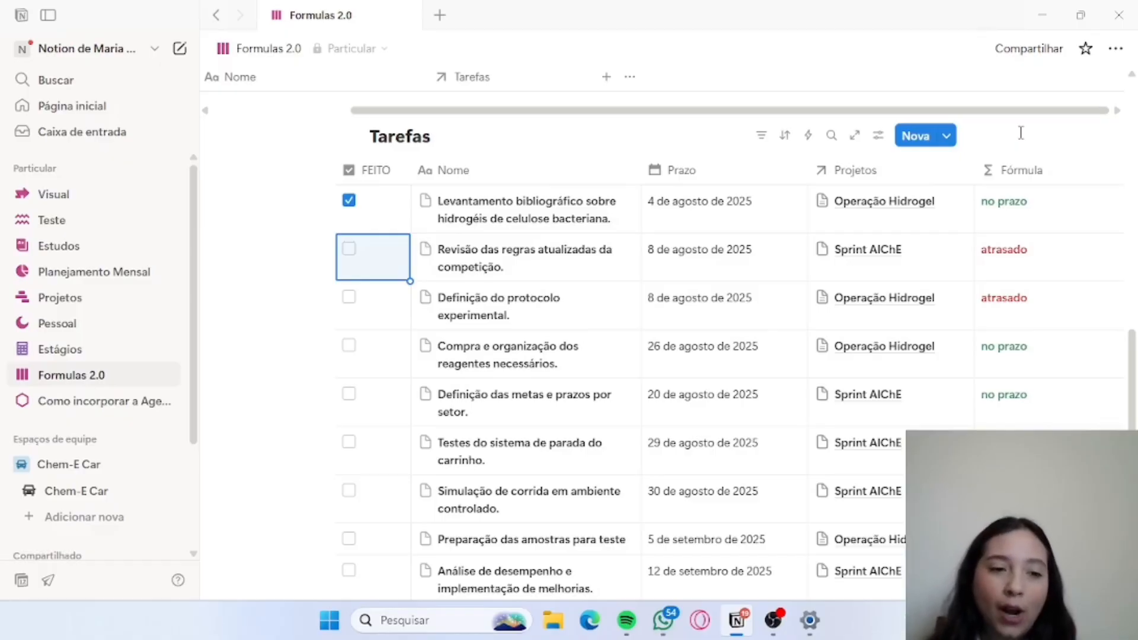
Add a Fórmula property to the Projetos database and open its formula for editing on Operação Hidrogel.
{"action": "scroll", "coordinate": [978, 178], "scroll_direction": "up", "scroll_amount": 1}
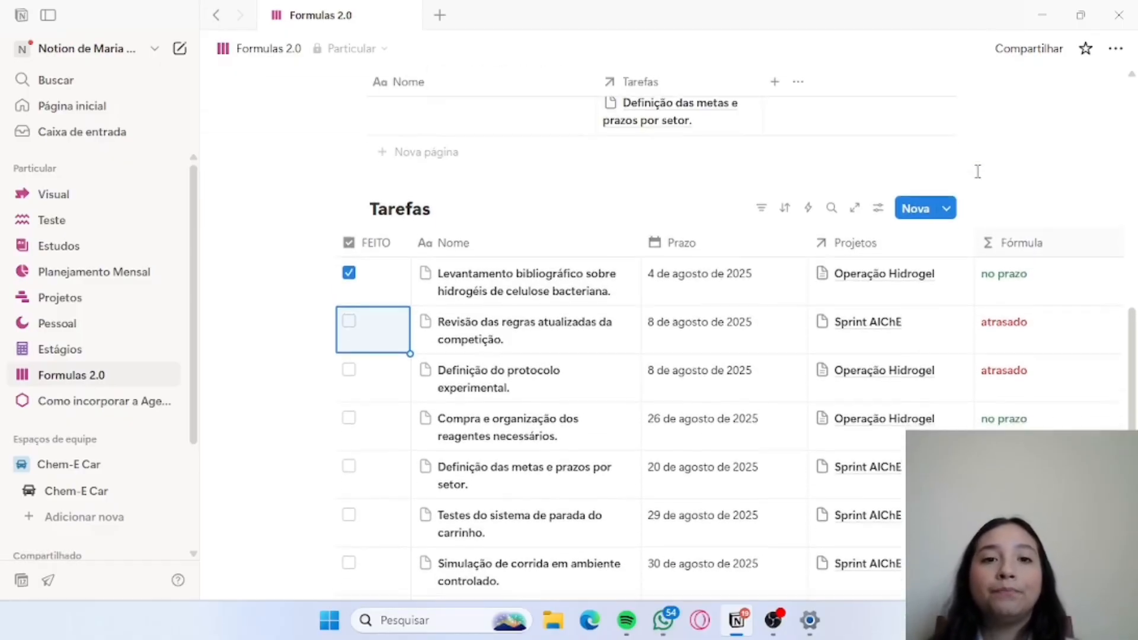
{"action": "scroll", "coordinate": [978, 178], "scroll_direction": "down", "scroll_amount": 2}
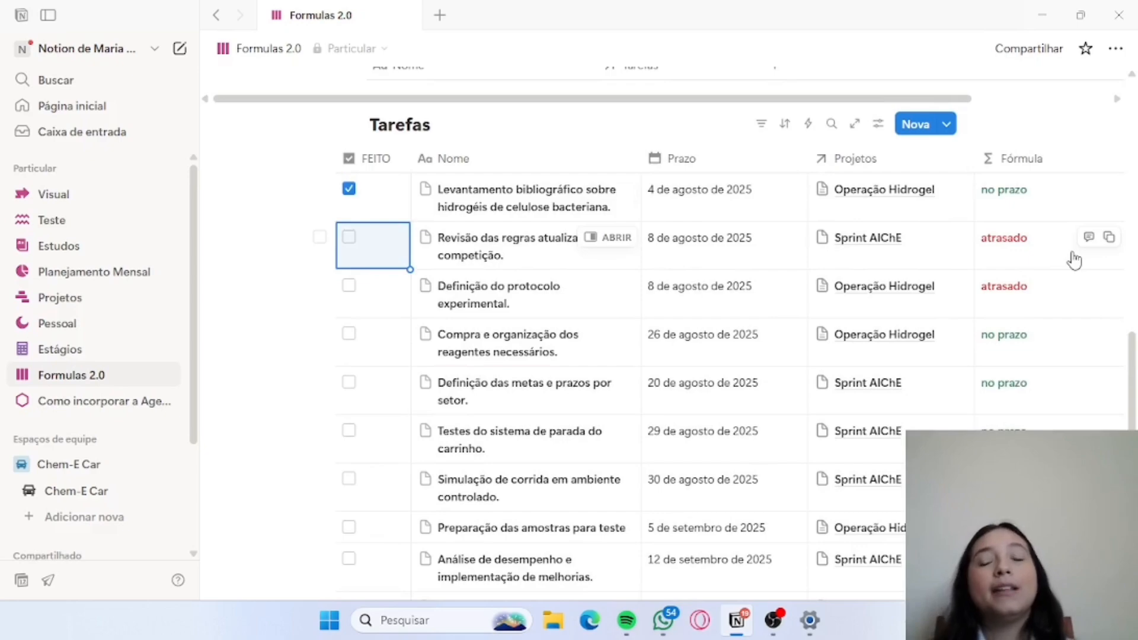
{"action": "scroll", "coordinate": [1074, 259], "scroll_direction": "up", "scroll_amount": 10}
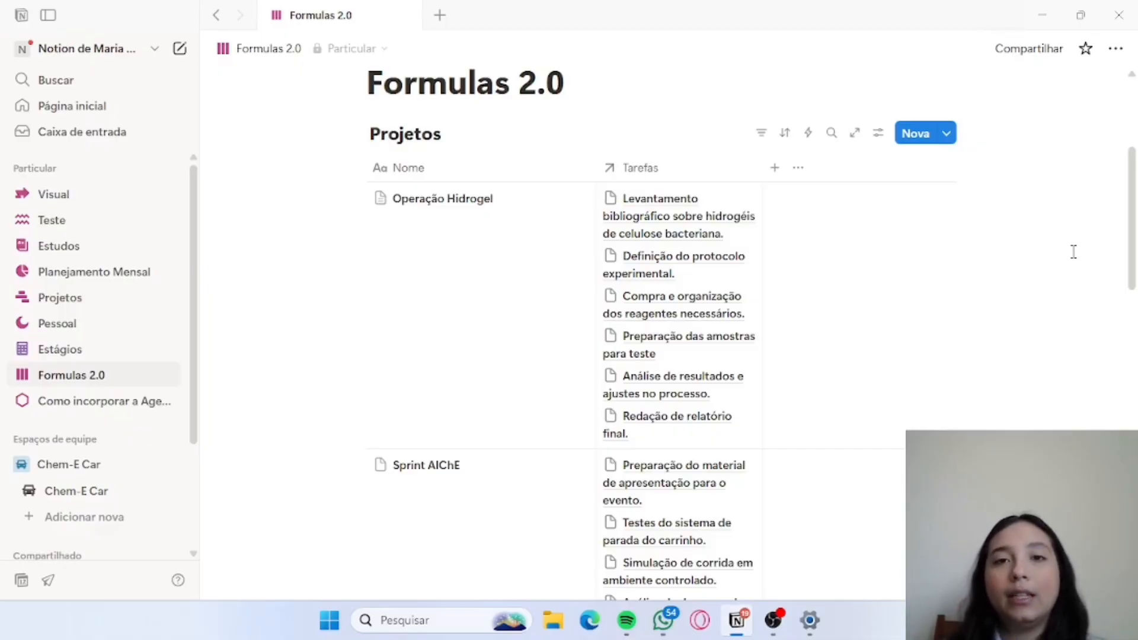
{"action": "left_click", "coordinate": [775, 169]}
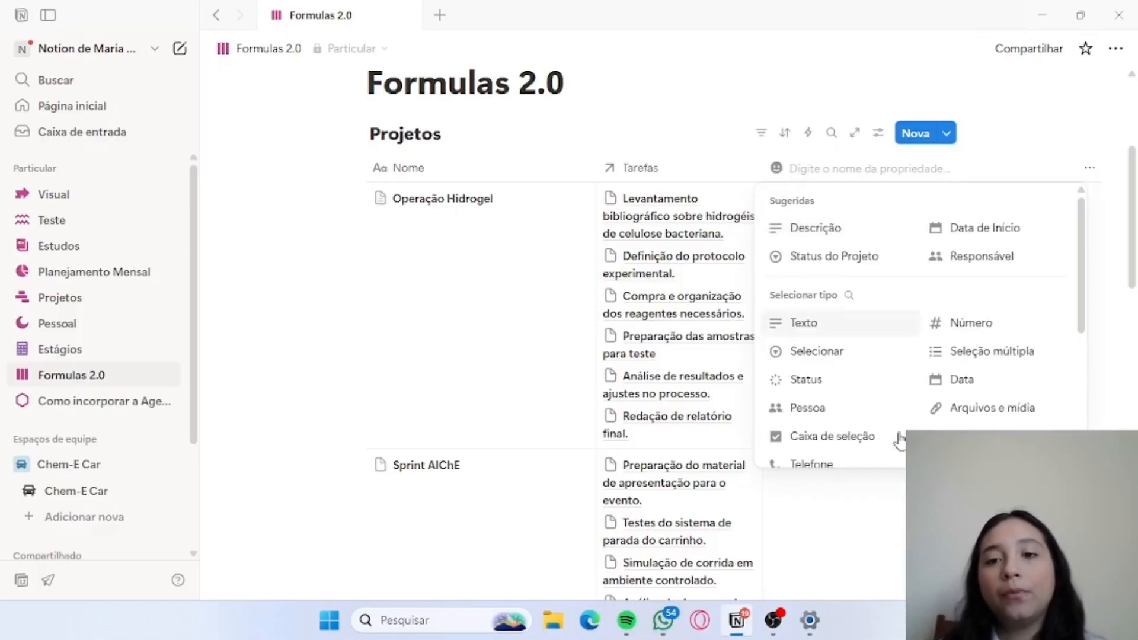
{"action": "scroll", "coordinate": [860, 374], "scroll_direction": "down", "scroll_amount": 1}
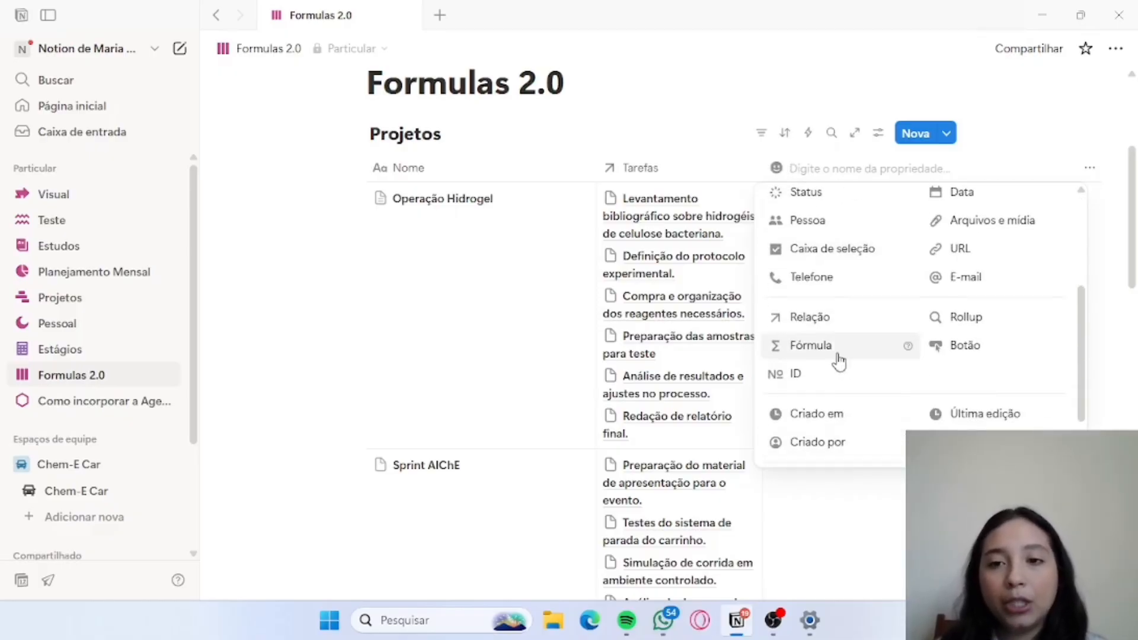
{"action": "left_click", "coordinate": [838, 355]}
{"action": "left_click", "coordinate": [853, 285]}
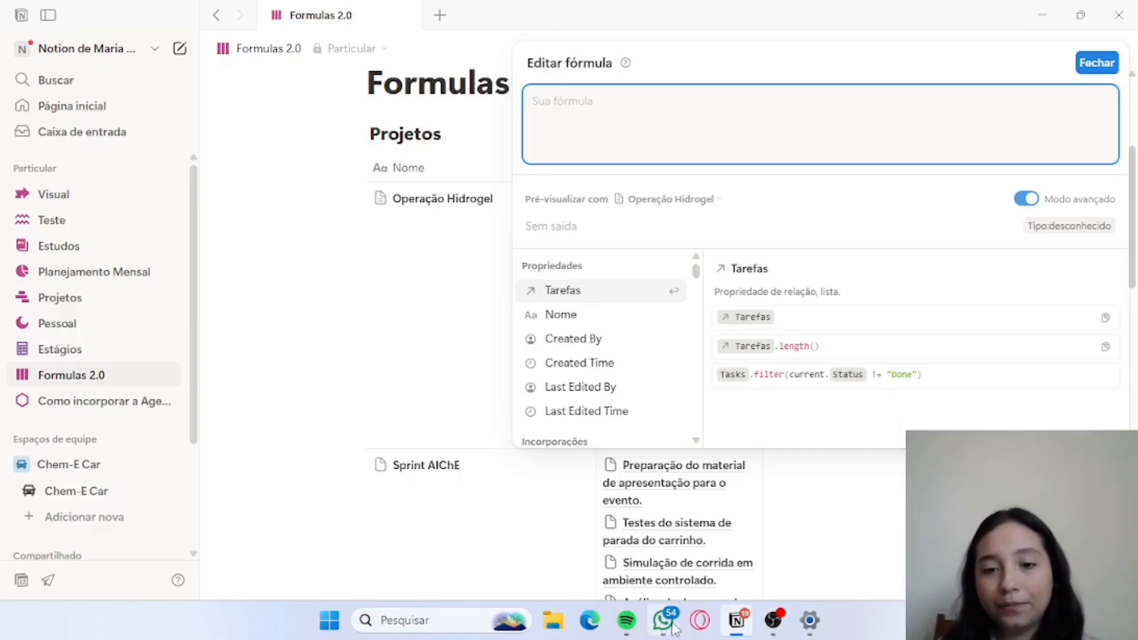
Enter the Projetos formula Tarefas.filter(current.FEITO==true).length() to count each project's completed tasks, and save it.
{"action": "type", "text": "Tarefas.filter(current.FEITO==true).length()"}
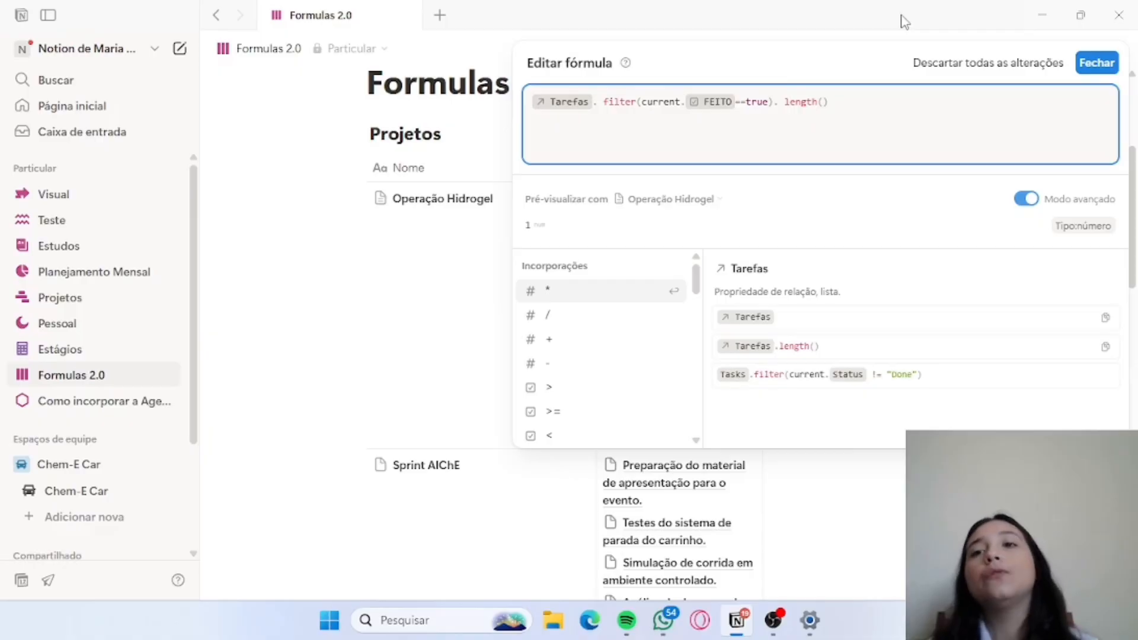
{"action": "key", "text": "Escape"}
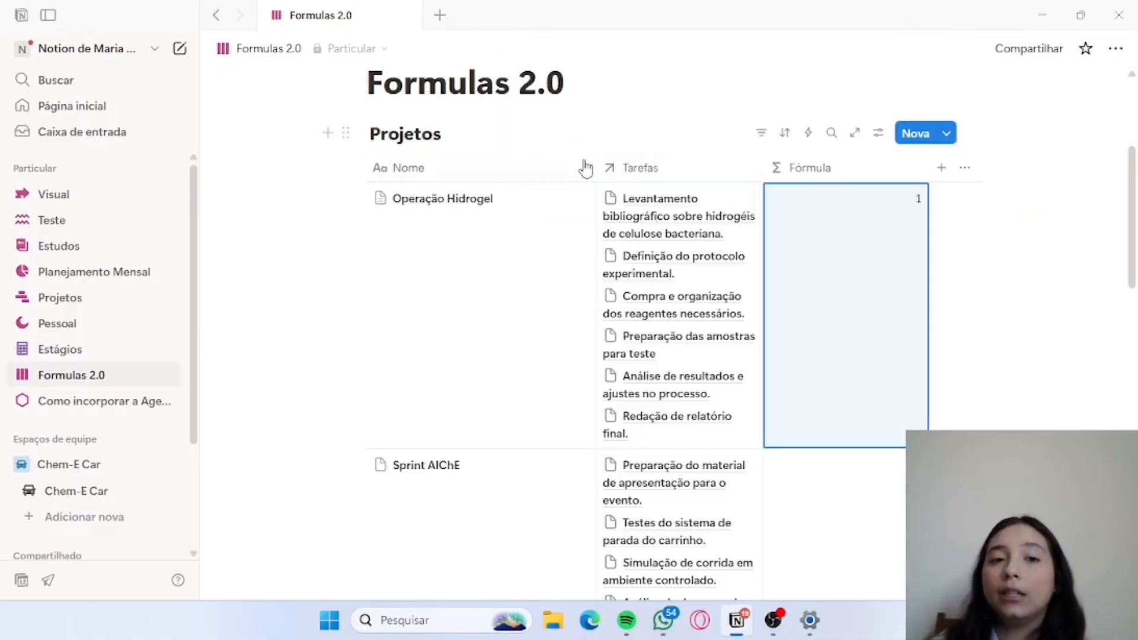
{"action": "scroll", "coordinate": [685, 219], "scroll_direction": "down", "scroll_amount": 2}
{"action": "scroll", "coordinate": [686, 220], "scroll_direction": "up", "scroll_amount": 3}
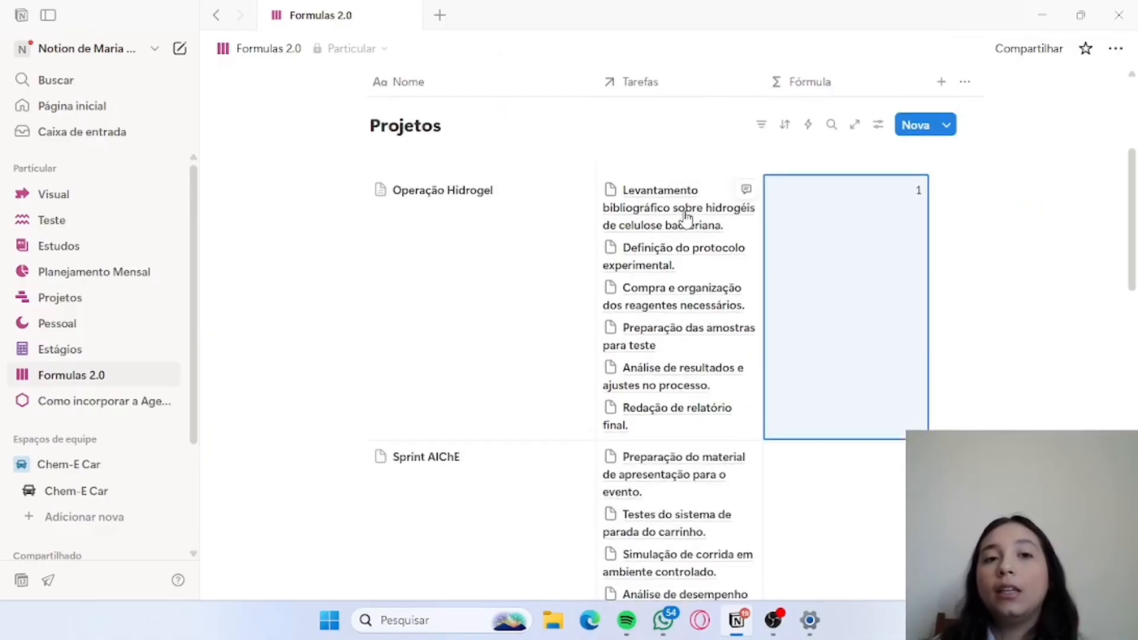
{"action": "scroll", "coordinate": [685, 219], "scroll_direction": "down", "scroll_amount": 2}
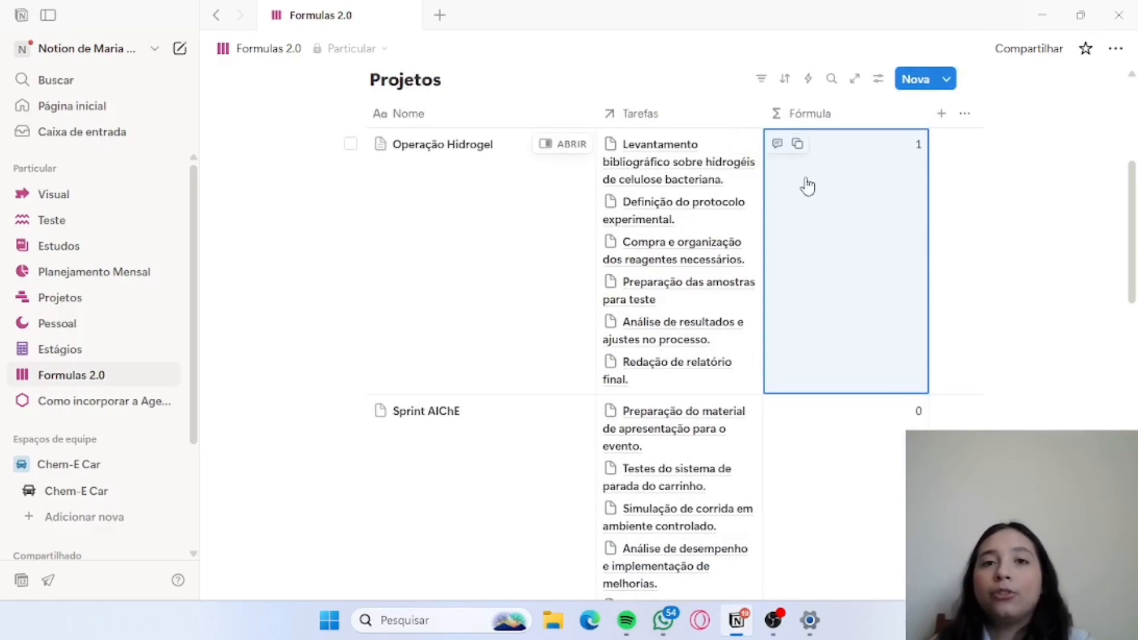
Mark FEITO for Compra e organização dos reagentes, Definição das metas, Testes do sistema de parada and Revisão das regras.
{"action": "scroll", "coordinate": [807, 186], "scroll_direction": "down", "scroll_amount": 15}
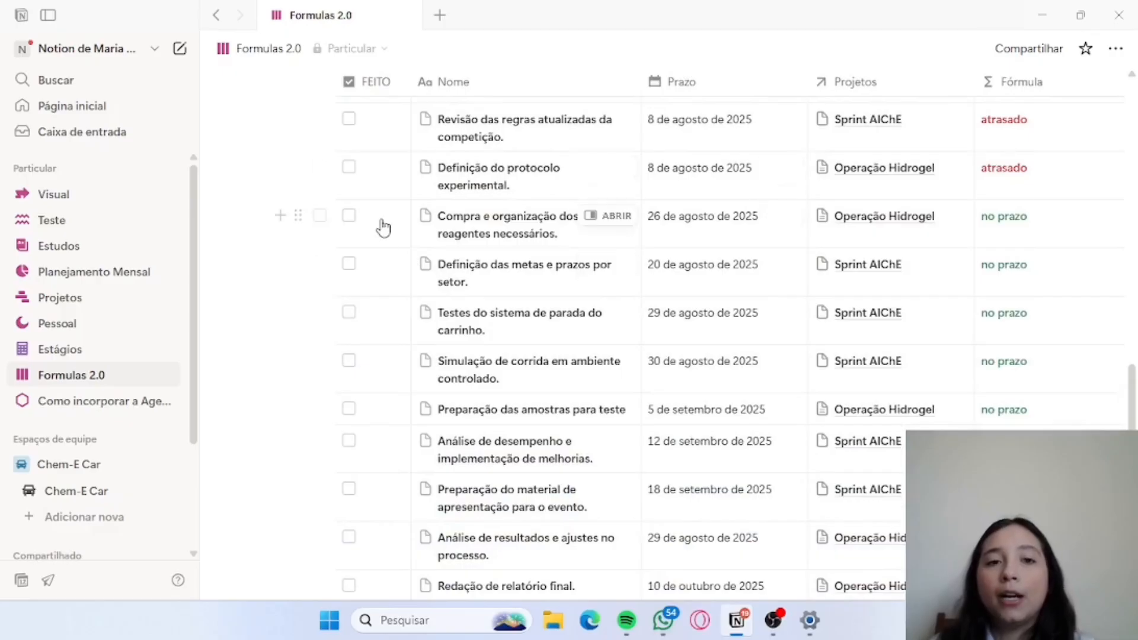
{"action": "left_click", "coordinate": [351, 221]}
{"action": "scroll", "coordinate": [351, 178], "scroll_direction": "down", "scroll_amount": 3}
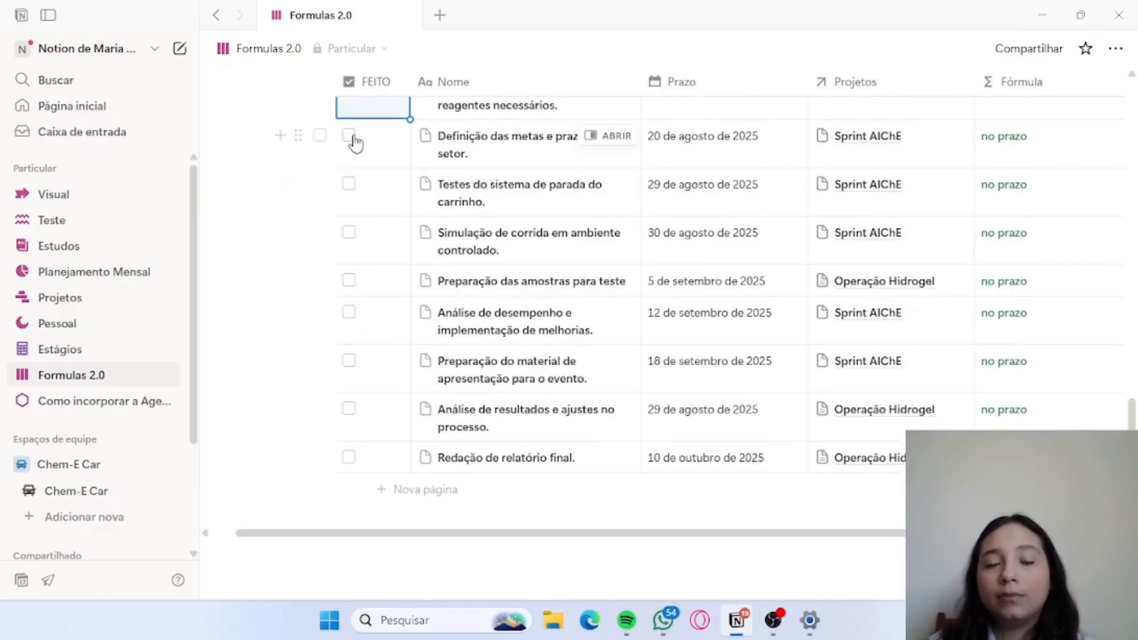
{"action": "left_click", "coordinate": [350, 137]}
{"action": "left_click", "coordinate": [349, 185]}
{"action": "scroll", "coordinate": [350, 198], "scroll_direction": "up", "scroll_amount": 4}
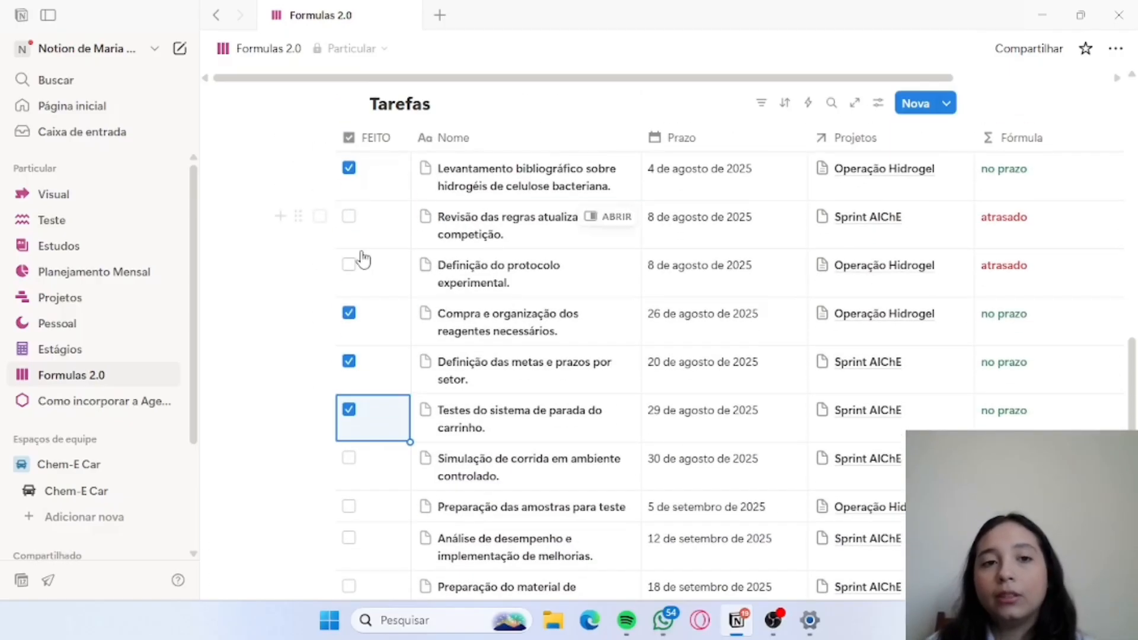
{"action": "left_click", "coordinate": [349, 216]}
Compare the completed-task counts of Operação Hidrogel and Sprint AIChE with the FEITO checkboxes in Tarefas.
{"action": "scroll", "coordinate": [608, 250], "scroll_direction": "up", "scroll_amount": 5}
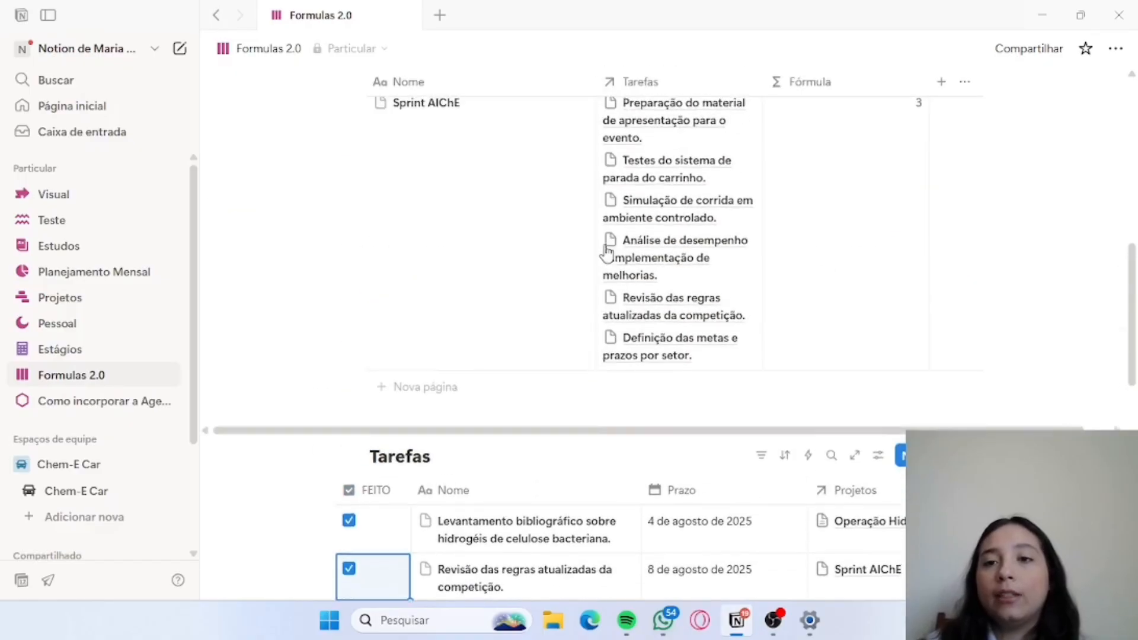
{"action": "scroll", "coordinate": [606, 253], "scroll_direction": "up", "scroll_amount": 6}
{"action": "scroll", "coordinate": [605, 249], "scroll_direction": "down", "scroll_amount": 2}
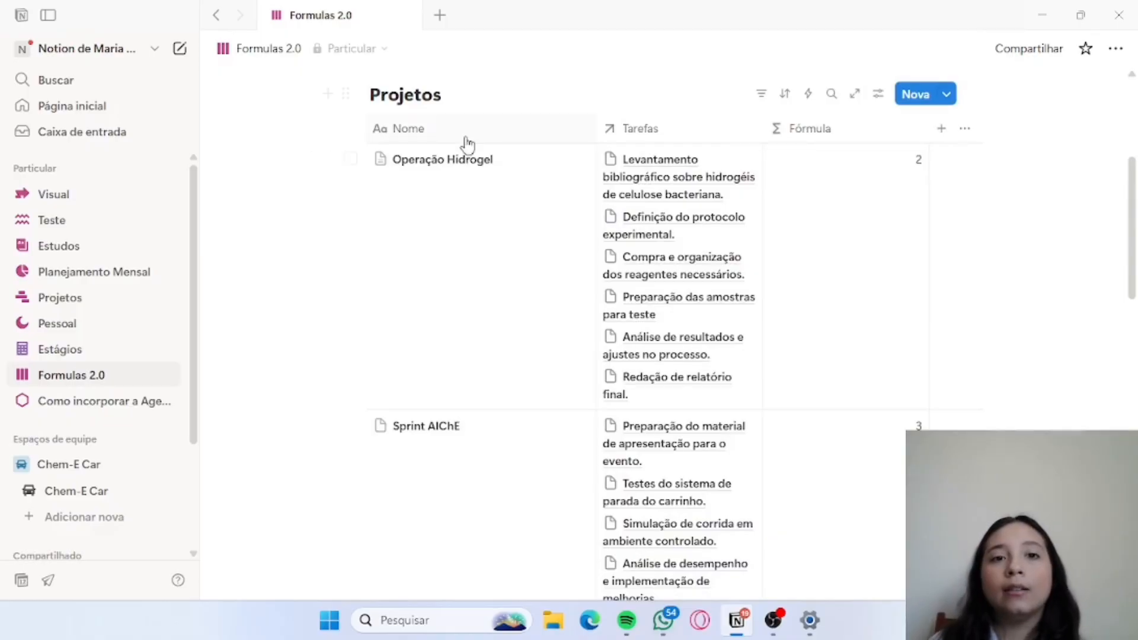
{"action": "scroll", "coordinate": [924, 218], "scroll_direction": "down", "scroll_amount": 3}
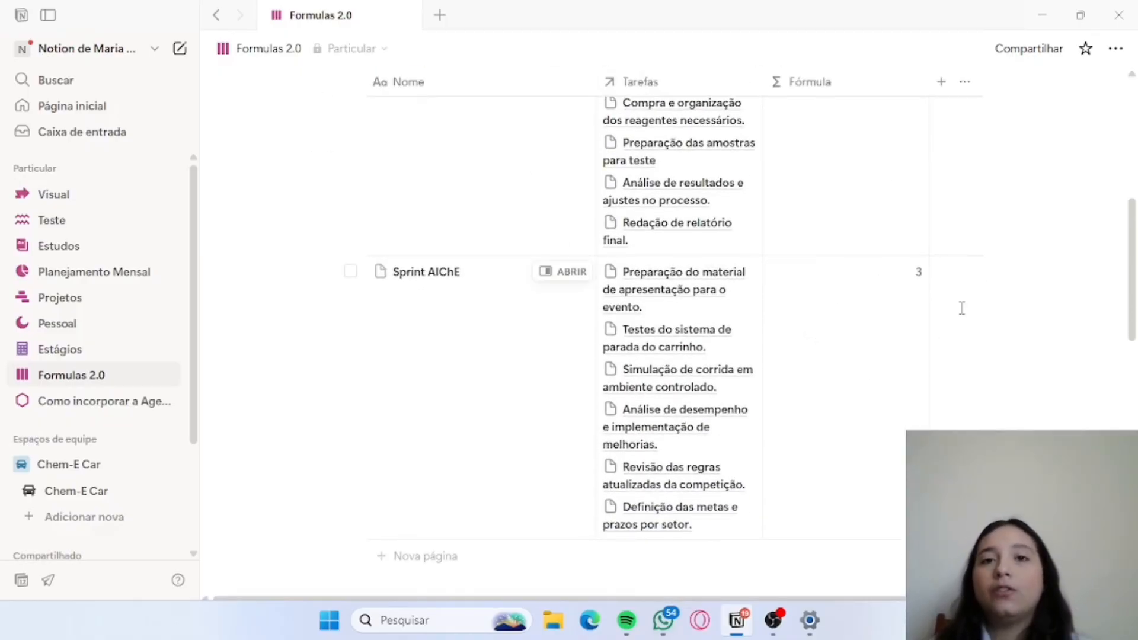
{"action": "scroll", "coordinate": [961, 308], "scroll_direction": "down", "scroll_amount": 9}
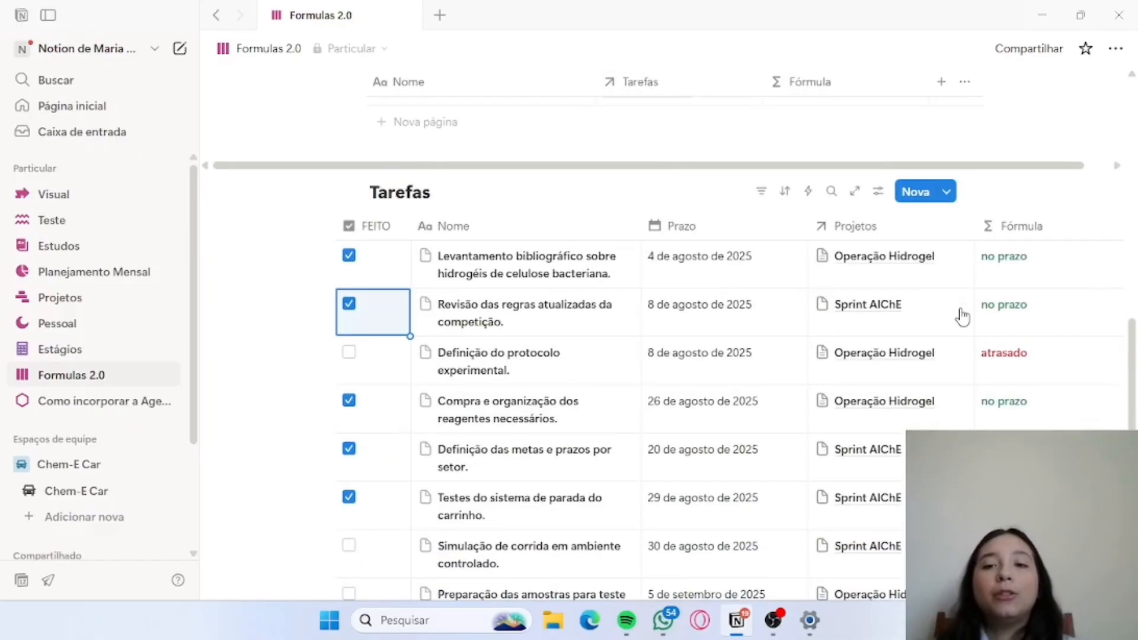
{"action": "scroll", "coordinate": [962, 317], "scroll_direction": "right", "scroll_amount": 1}
{"action": "scroll", "coordinate": [961, 314], "scroll_direction": "up", "scroll_amount": 3}
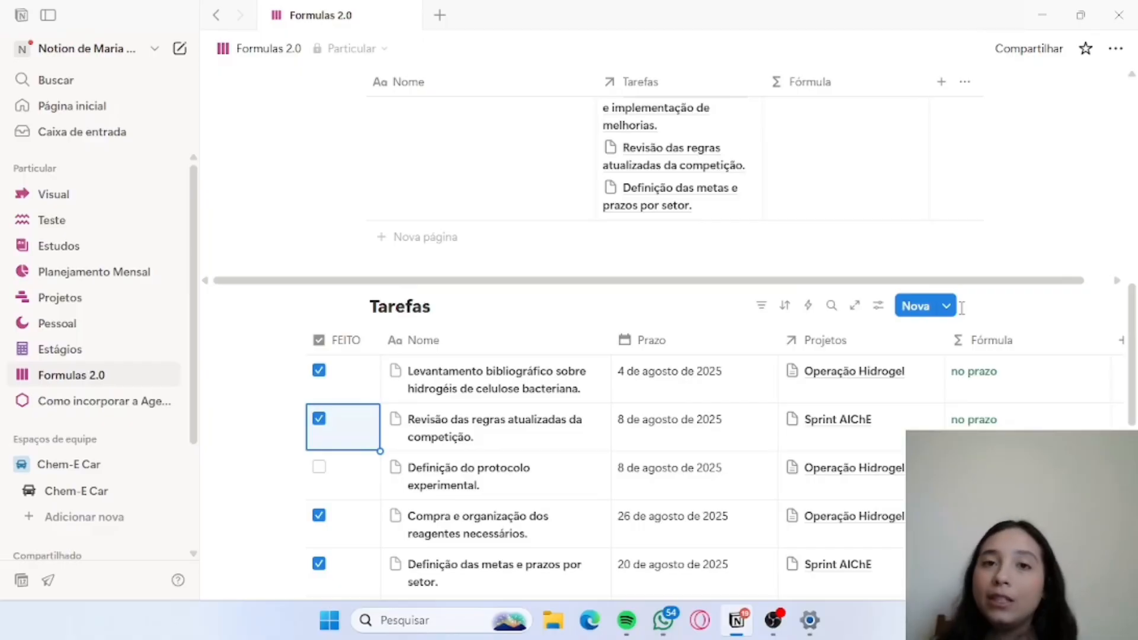
{"action": "scroll", "coordinate": [961, 308], "scroll_direction": "up", "scroll_amount": 2}
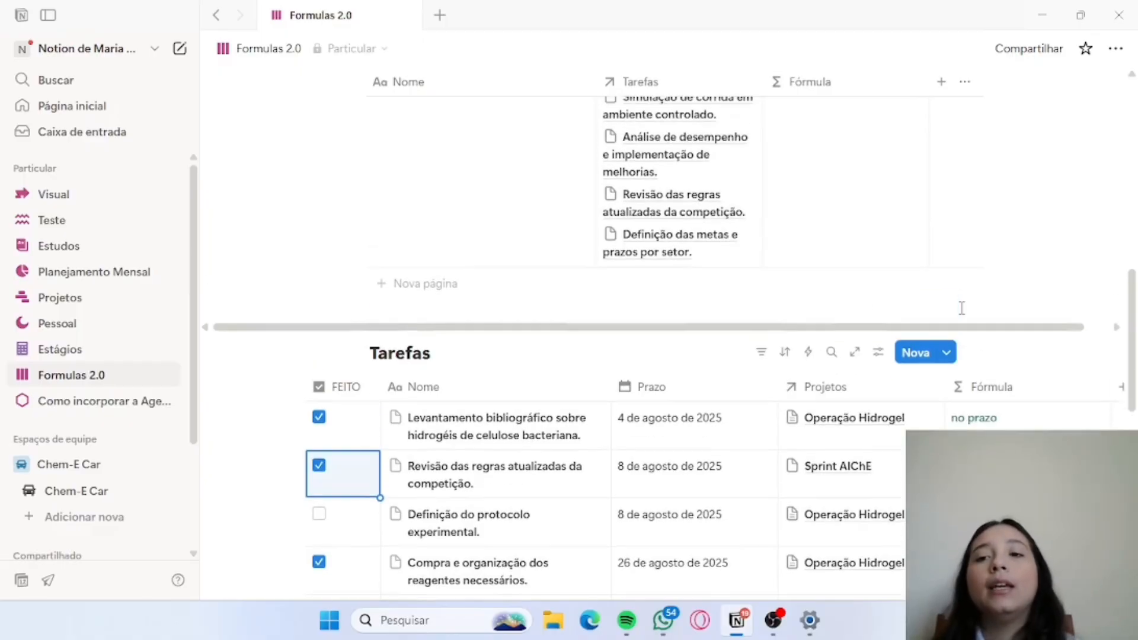
{"action": "scroll", "coordinate": [961, 308], "scroll_direction": "right", "scroll_amount": 1}
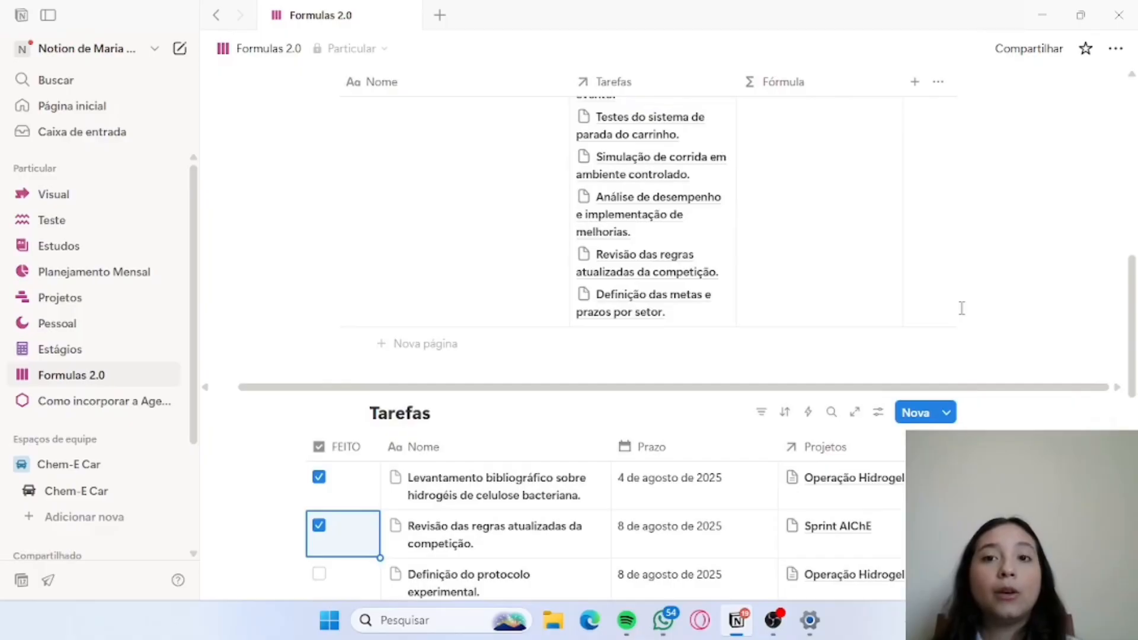
{"action": "scroll", "coordinate": [961, 308], "scroll_direction": "up", "scroll_amount": 8}
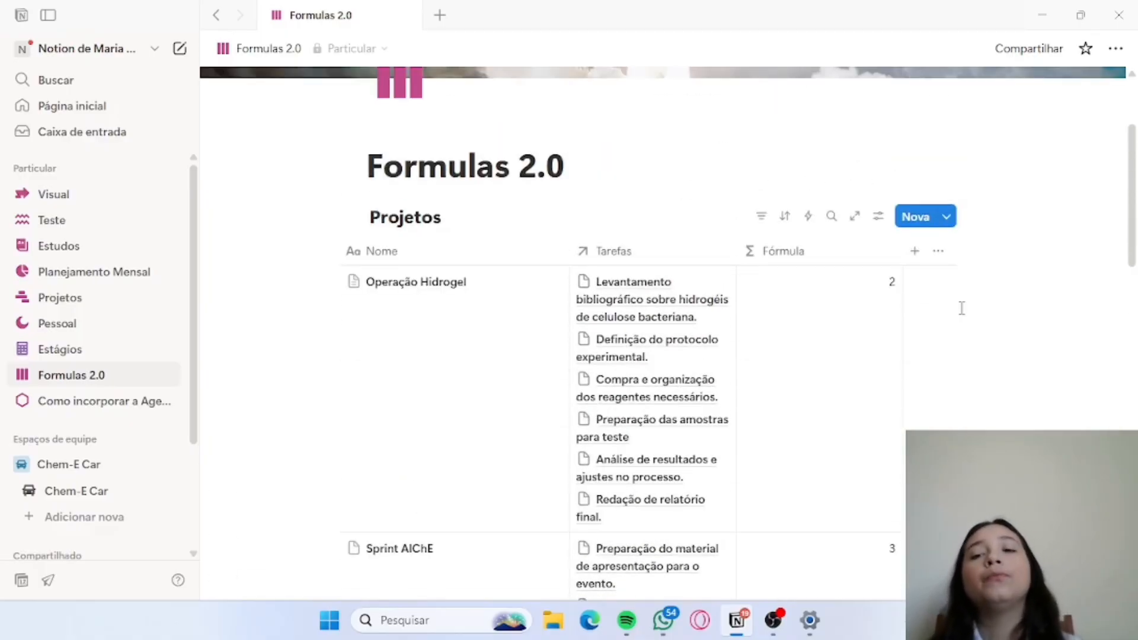
{"action": "scroll", "coordinate": [962, 308], "scroll_direction": "left", "scroll_amount": 1}
{"action": "scroll", "coordinate": [961, 309], "scroll_direction": "down", "scroll_amount": 5}
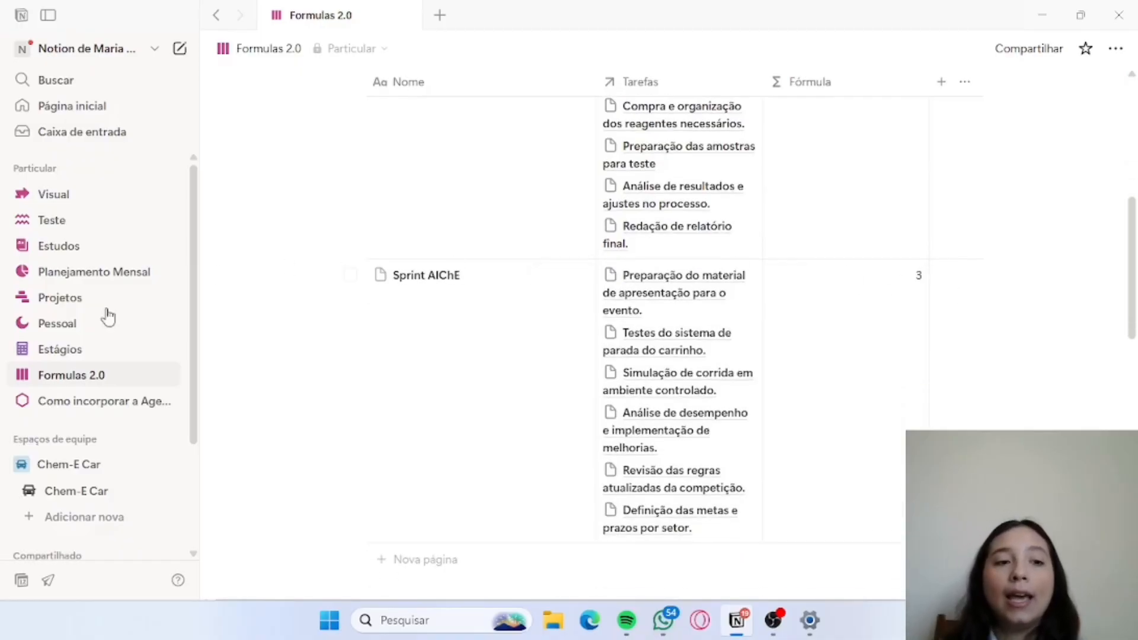
Open the page Como incorporar a Agenda do Google no Notion? and expand its Integrações toggle.
{"action": "left_click", "coordinate": [128, 405]}
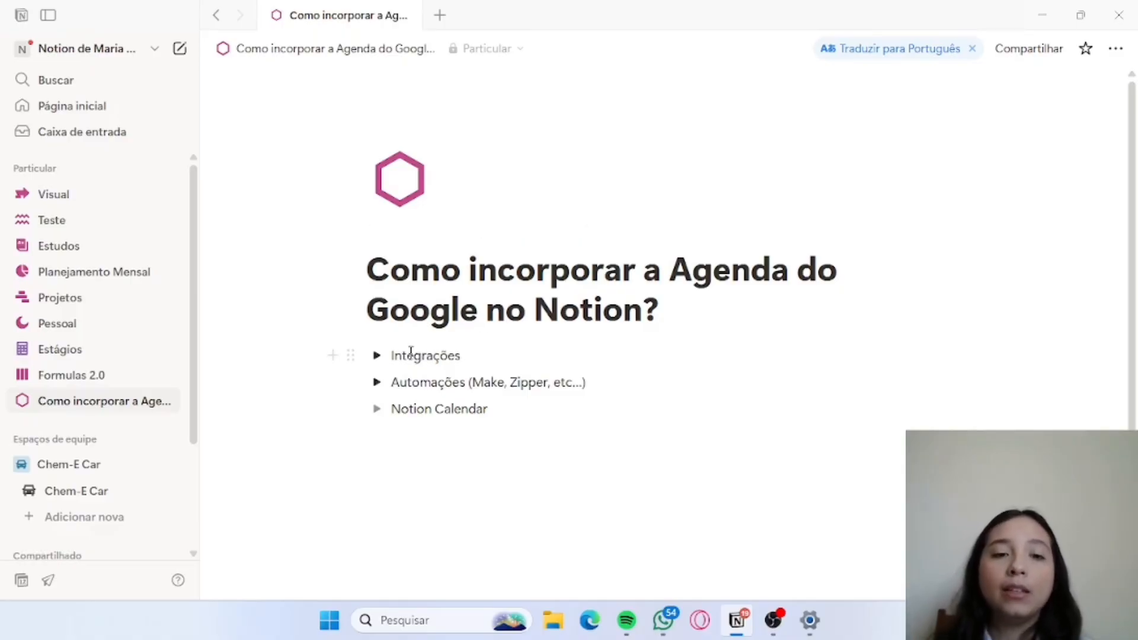
{"action": "left_click", "coordinate": [377, 356]}
{"action": "left_click", "coordinate": [451, 380]}
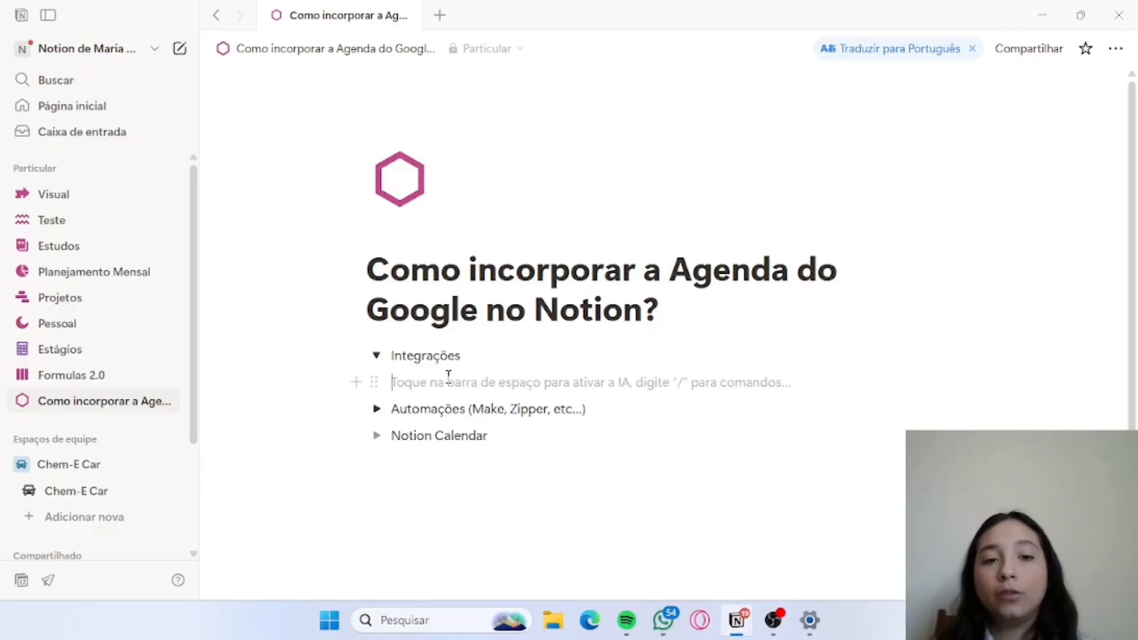
Browse the available integration blocks and insert an Integrar embed block inside the Integrações toggle.
{"action": "left_click", "coordinate": [356, 382]}
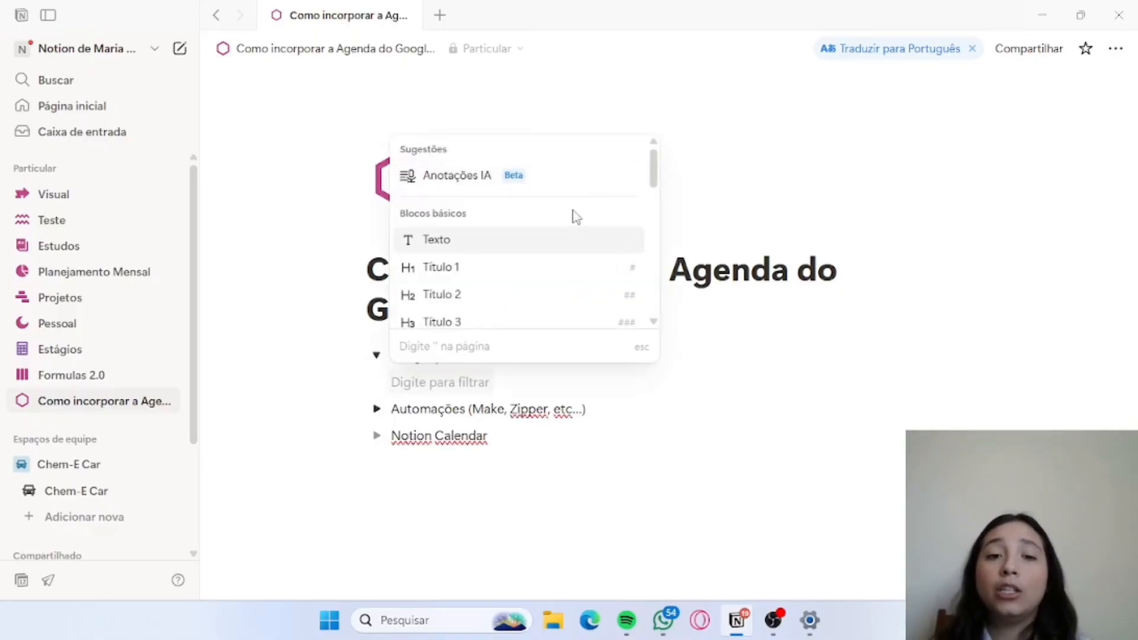
{"action": "scroll", "coordinate": [571, 215], "scroll_direction": "down", "scroll_amount": 10}
{"action": "scroll", "coordinate": [573, 217], "scroll_direction": "down", "scroll_amount": 12}
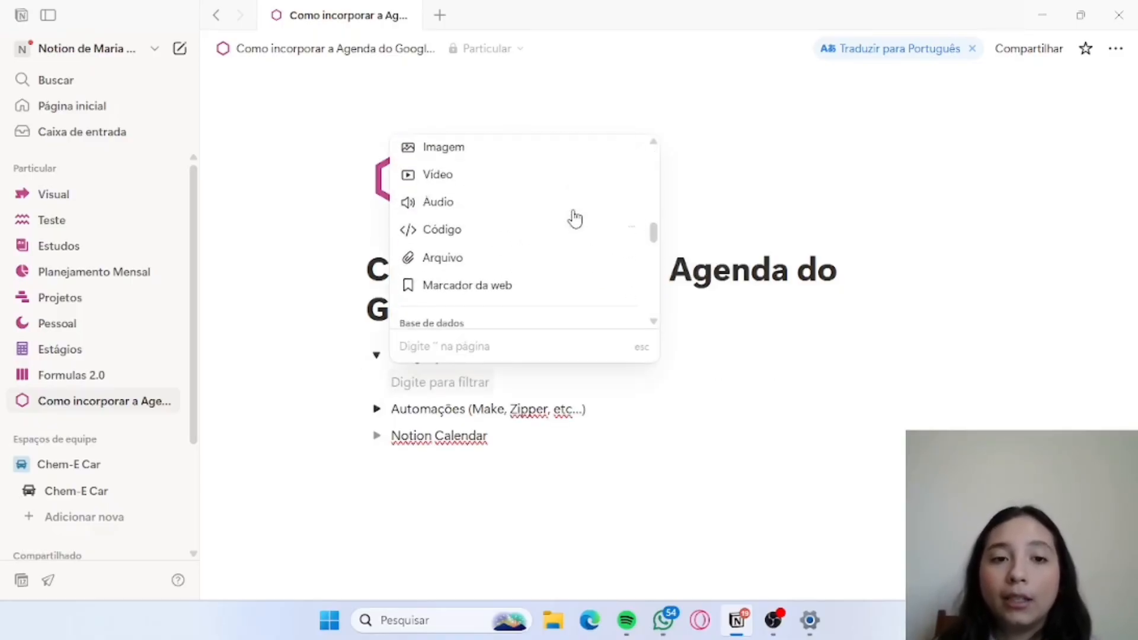
{"action": "scroll", "coordinate": [573, 218], "scroll_direction": "down", "scroll_amount": 15}
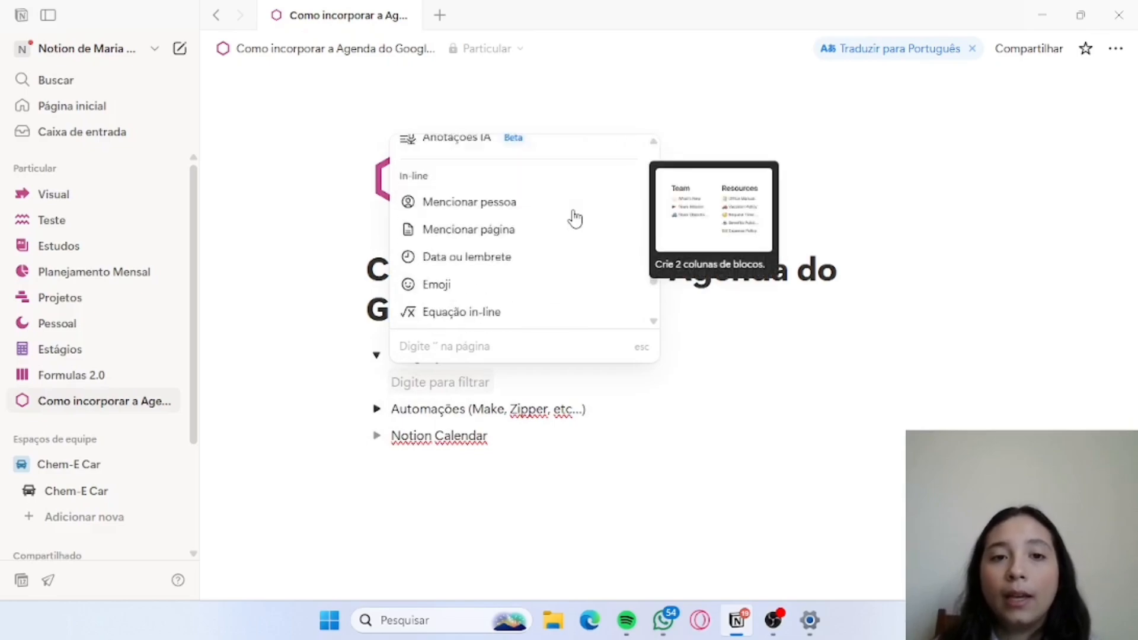
{"action": "scroll", "coordinate": [574, 218], "scroll_direction": "up", "scroll_amount": 1}
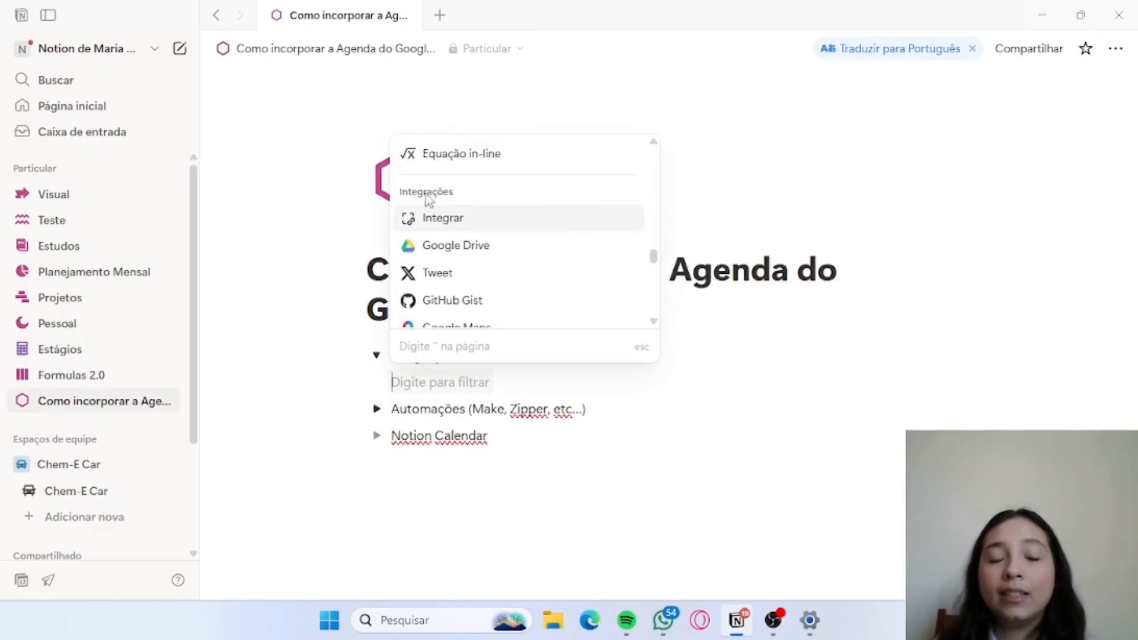
{"action": "scroll", "coordinate": [482, 246], "scroll_direction": "down", "scroll_amount": 5}
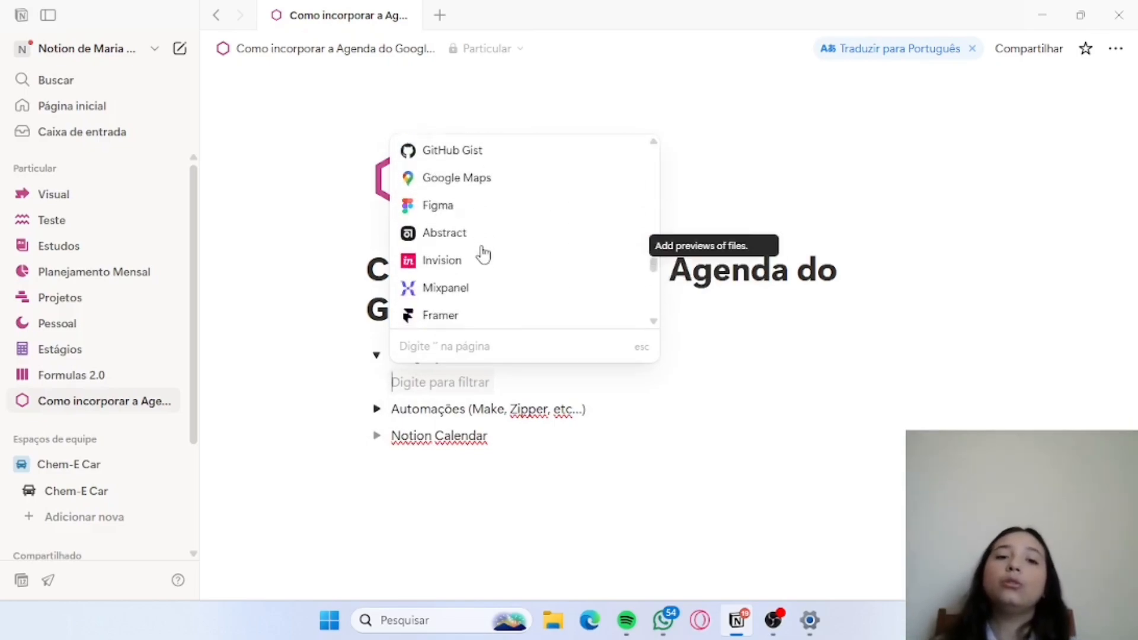
{"action": "scroll", "coordinate": [483, 252], "scroll_direction": "down", "scroll_amount": 1}
{"action": "scroll", "coordinate": [482, 252], "scroll_direction": "up", "scroll_amount": 6}
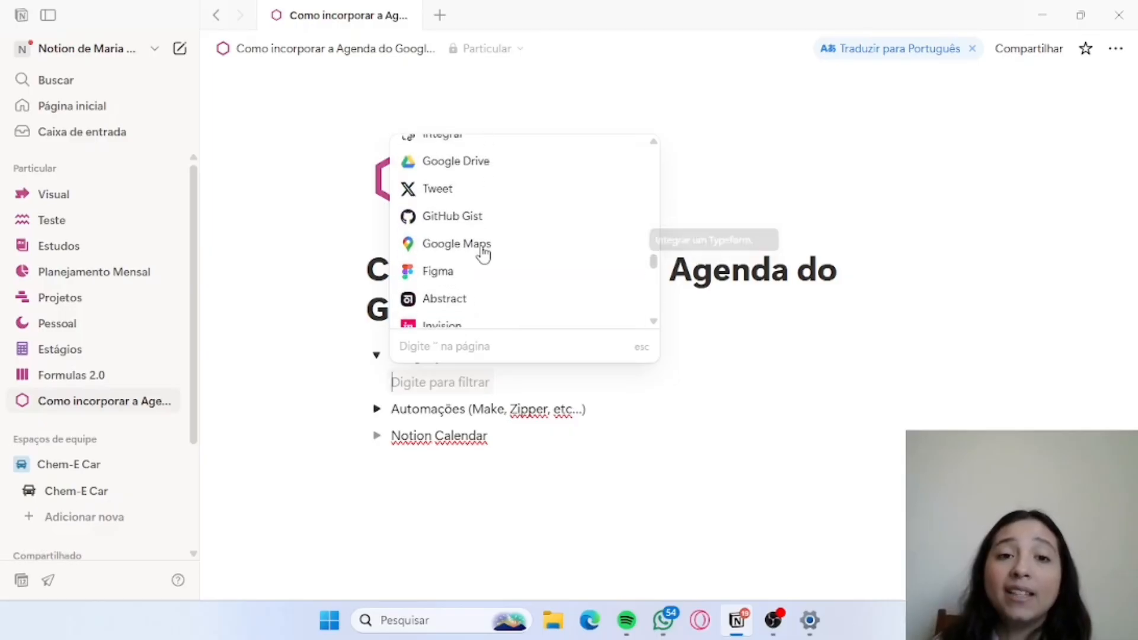
{"action": "left_click", "coordinate": [482, 254]}
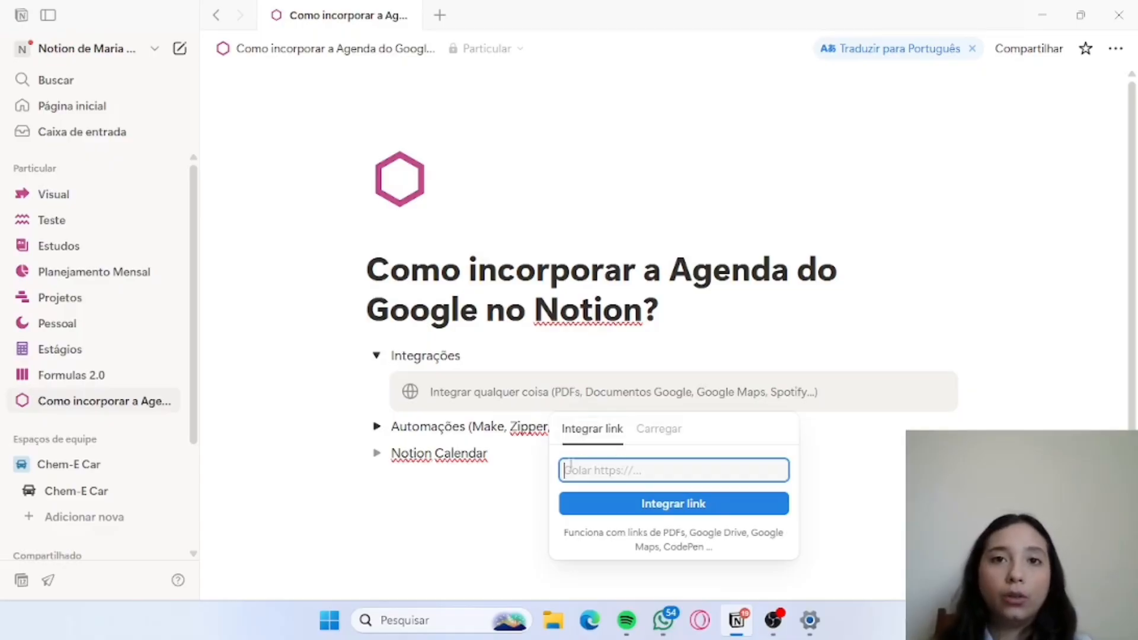
Switch to Google Agenda in the browser and open the settings of the account owner's calendar.
{"action": "left_click", "coordinate": [699, 621]}
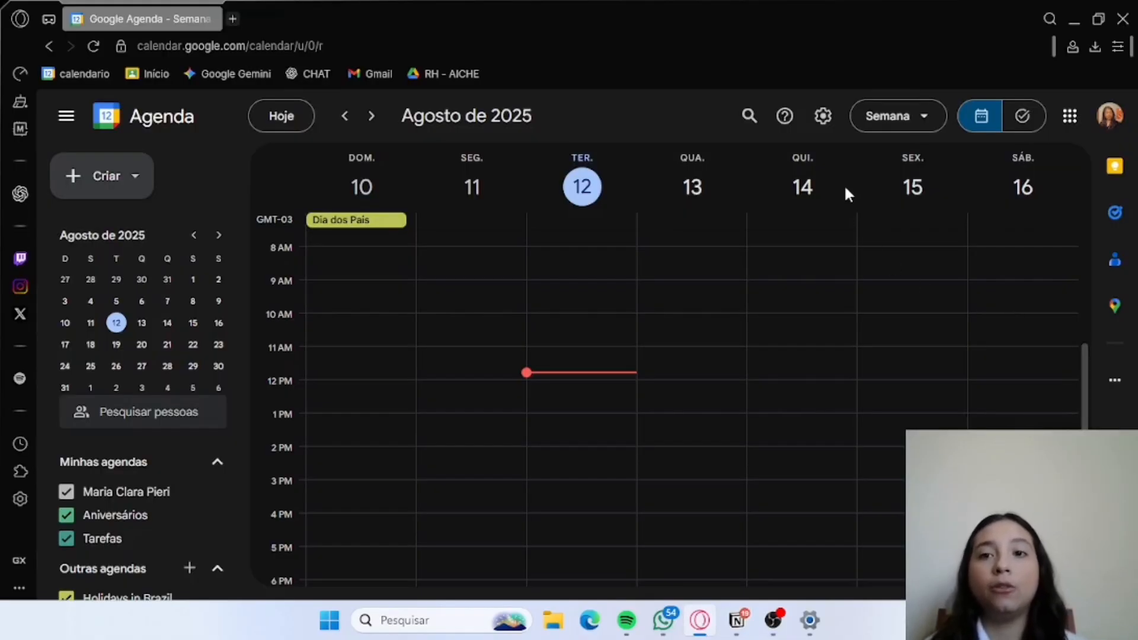
{"action": "left_click", "coordinate": [824, 116]}
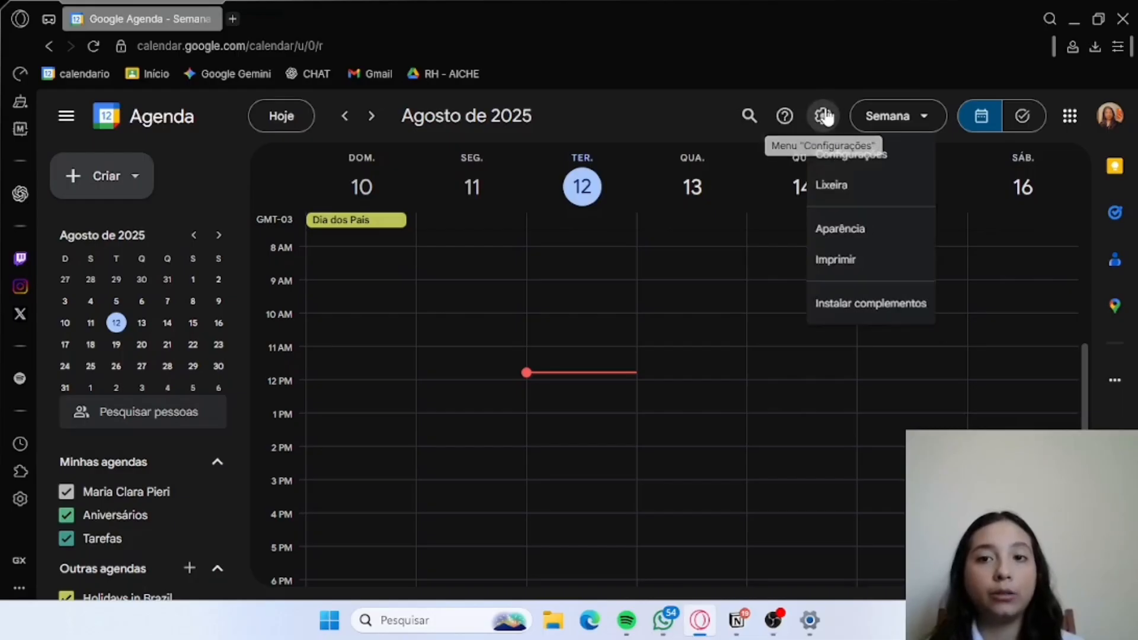
{"action": "left_click", "coordinate": [854, 154]}
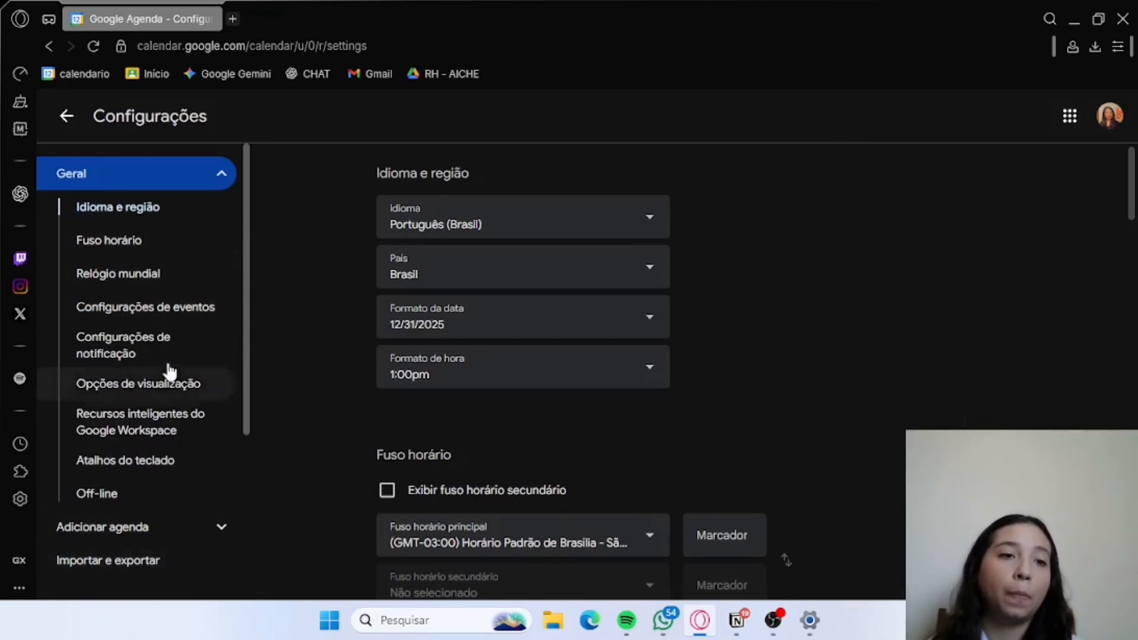
{"action": "scroll", "coordinate": [165, 367], "scroll_direction": "down", "scroll_amount": 4}
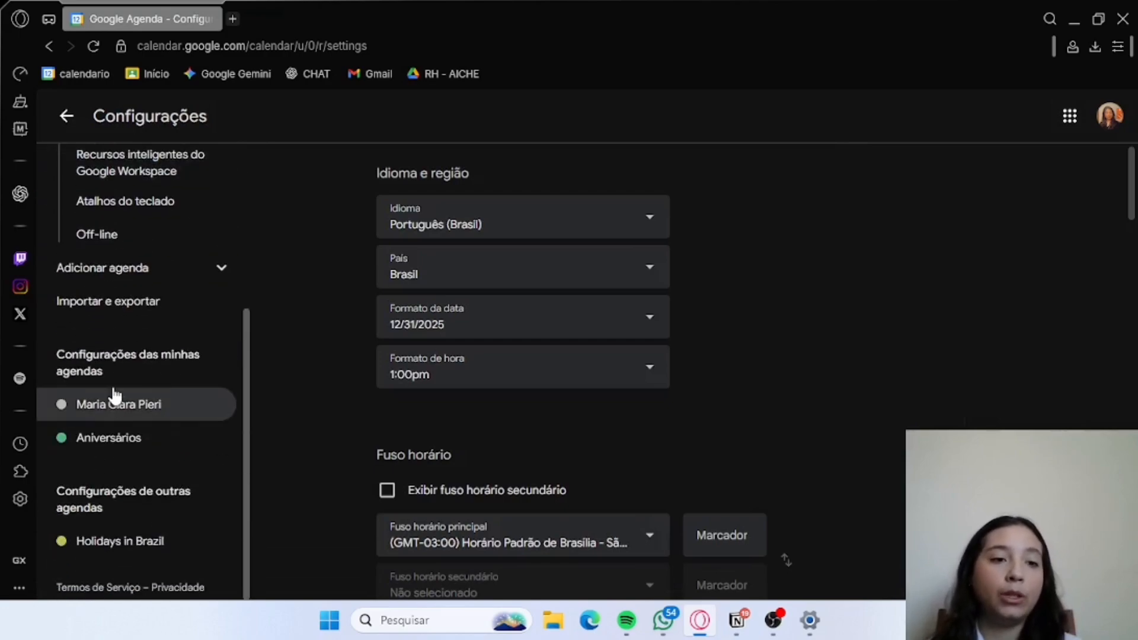
{"action": "left_click", "coordinate": [140, 415]}
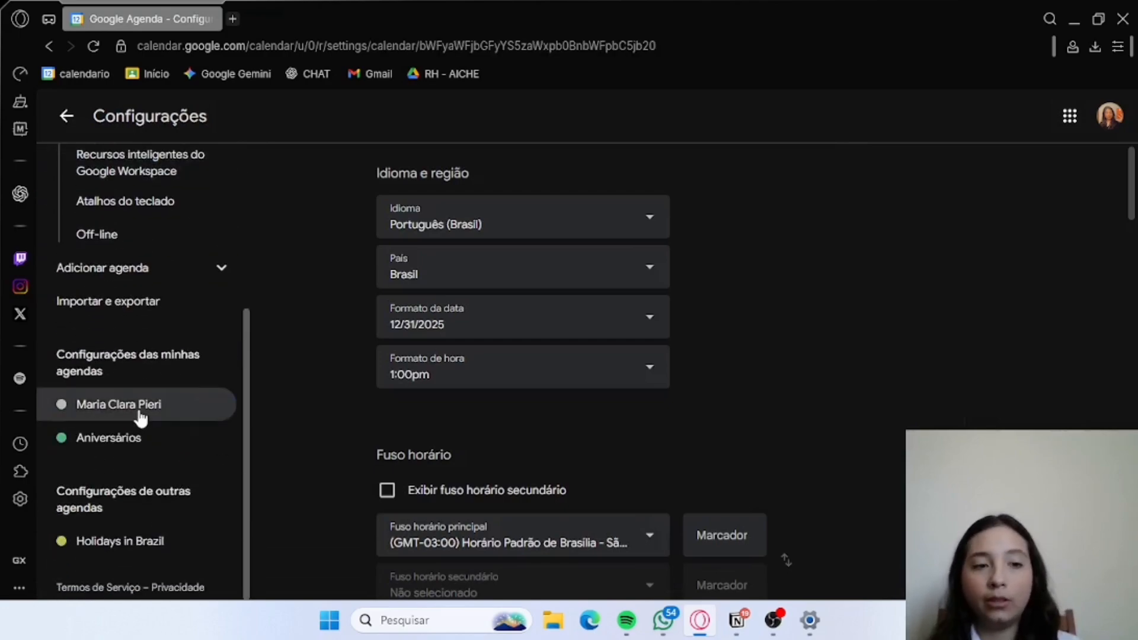
Copy the calendar's iframe code from Incorporar código under Integrar agenda.
{"action": "scroll", "coordinate": [828, 360], "scroll_direction": "down", "scroll_amount": 12}
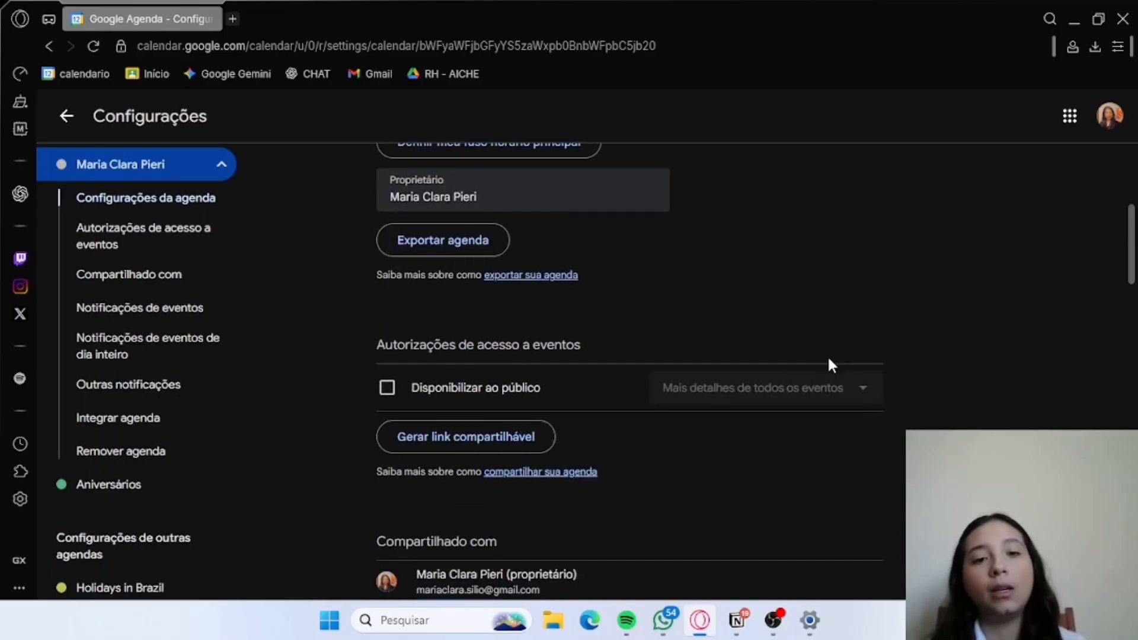
{"action": "scroll", "coordinate": [828, 362], "scroll_direction": "down", "scroll_amount": 10}
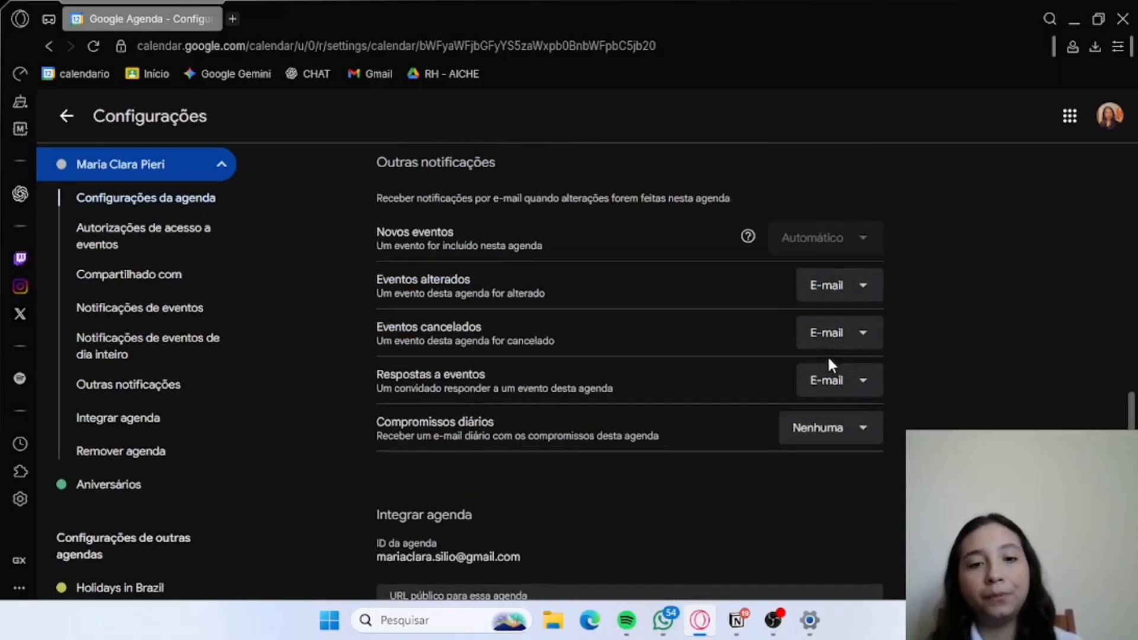
{"action": "scroll", "coordinate": [828, 363], "scroll_direction": "up", "scroll_amount": 1}
{"action": "scroll", "coordinate": [829, 362], "scroll_direction": "up", "scroll_amount": 3}
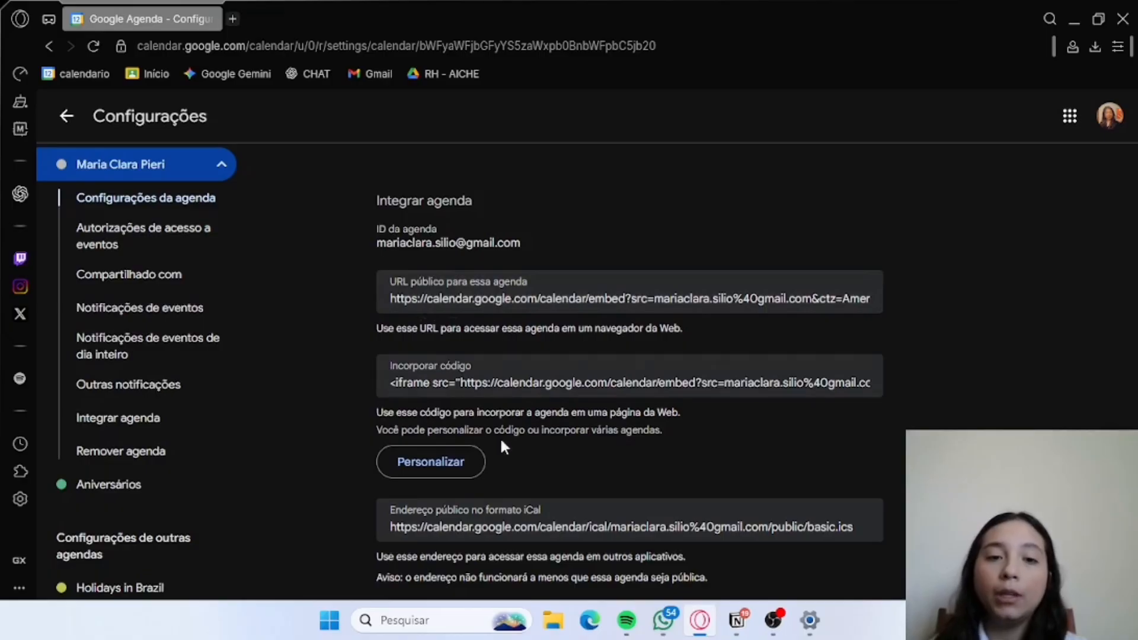
{"action": "left_click", "coordinate": [603, 386]}
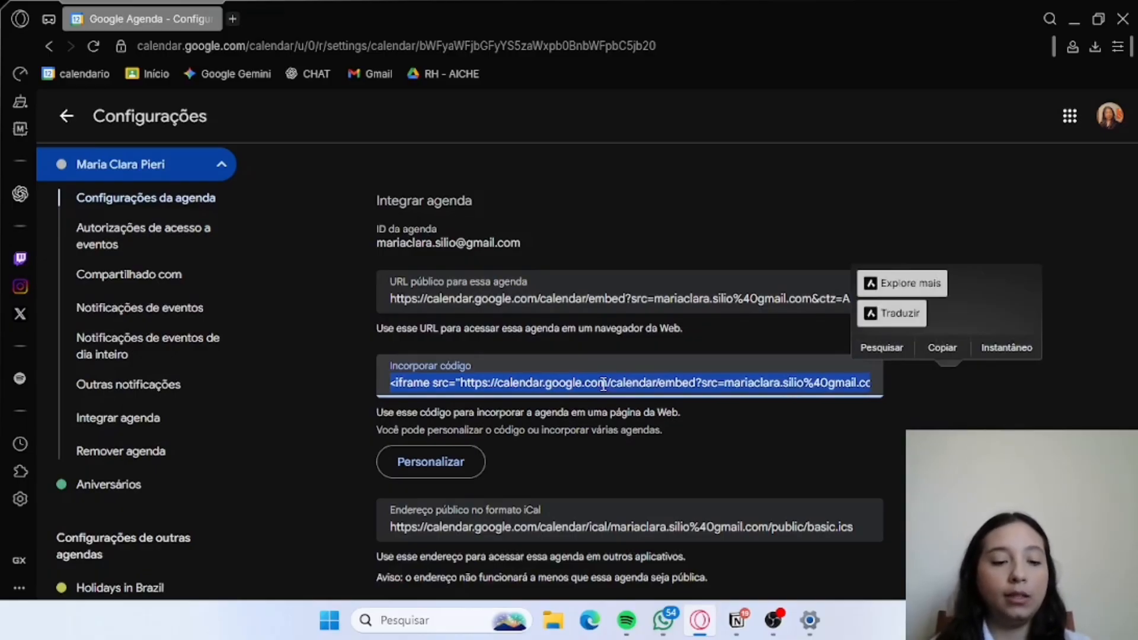
{"action": "key", "text": "ctrl+c"}
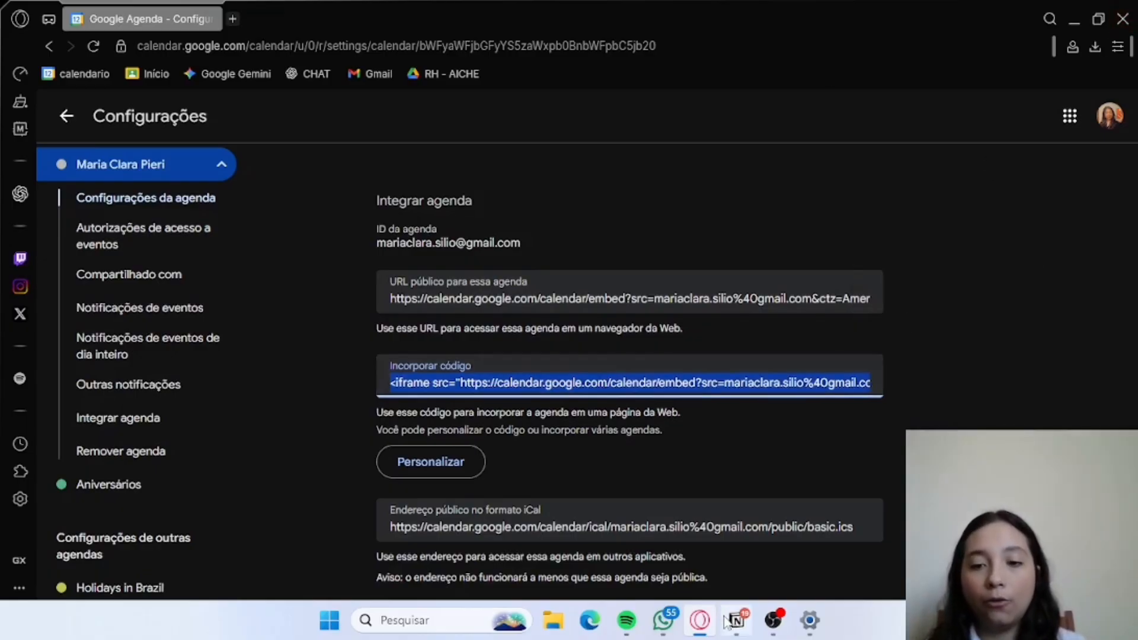
Switch back to Notion and try to embed the copied Google Agenda iframe code in the Integrações block.
{"action": "left_click", "coordinate": [735, 621]}
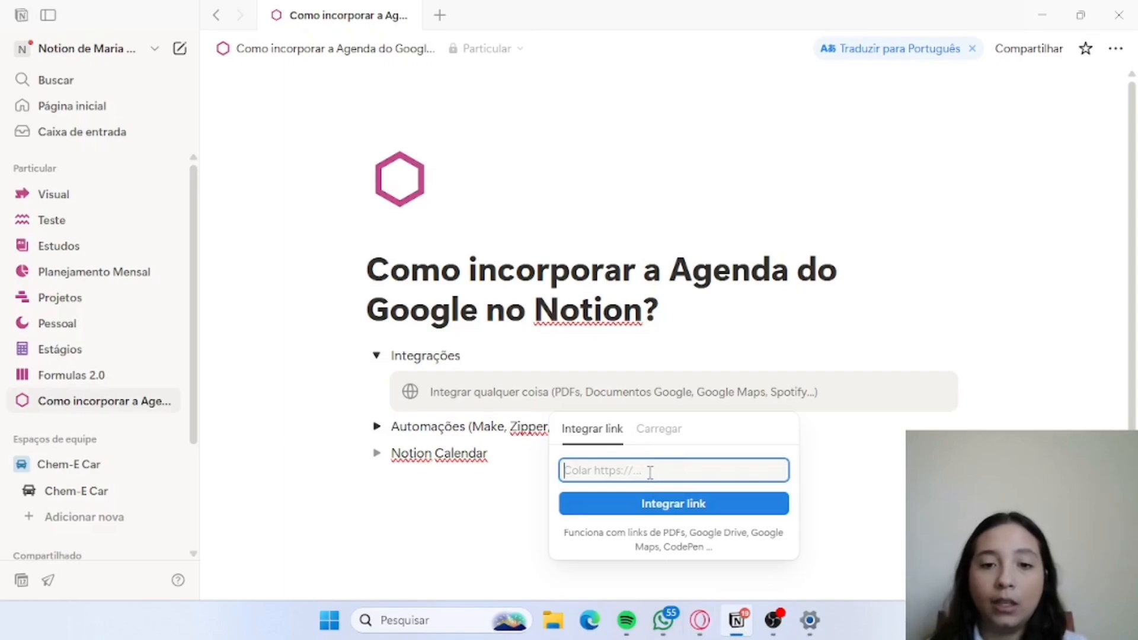
{"action": "key", "text": "ctrl+v"}
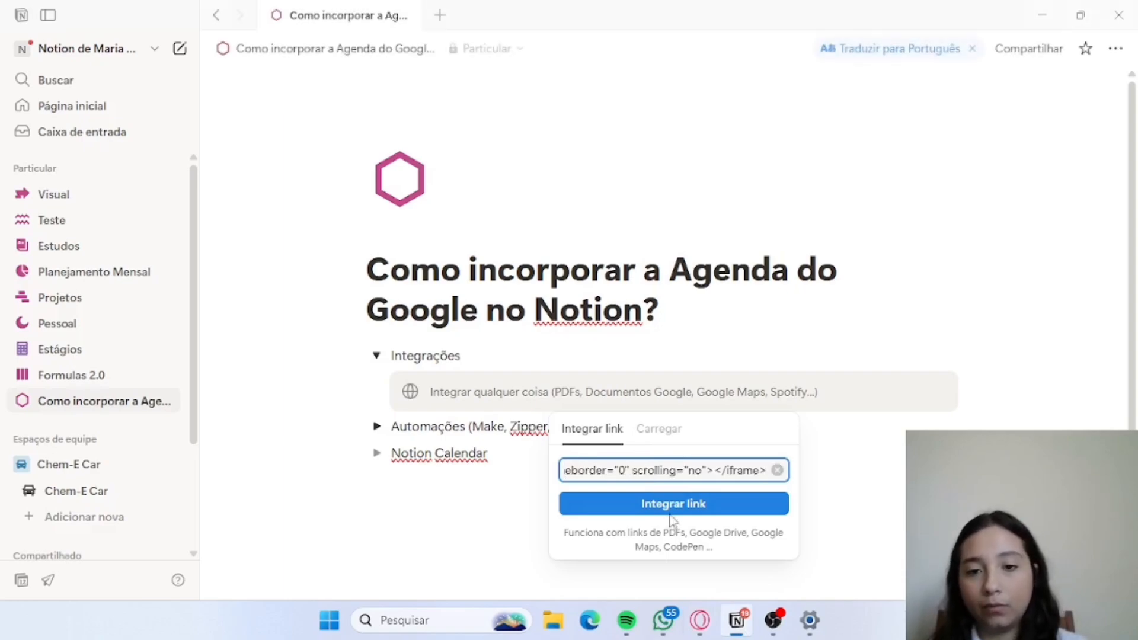
{"action": "left_click", "coordinate": [674, 505]}
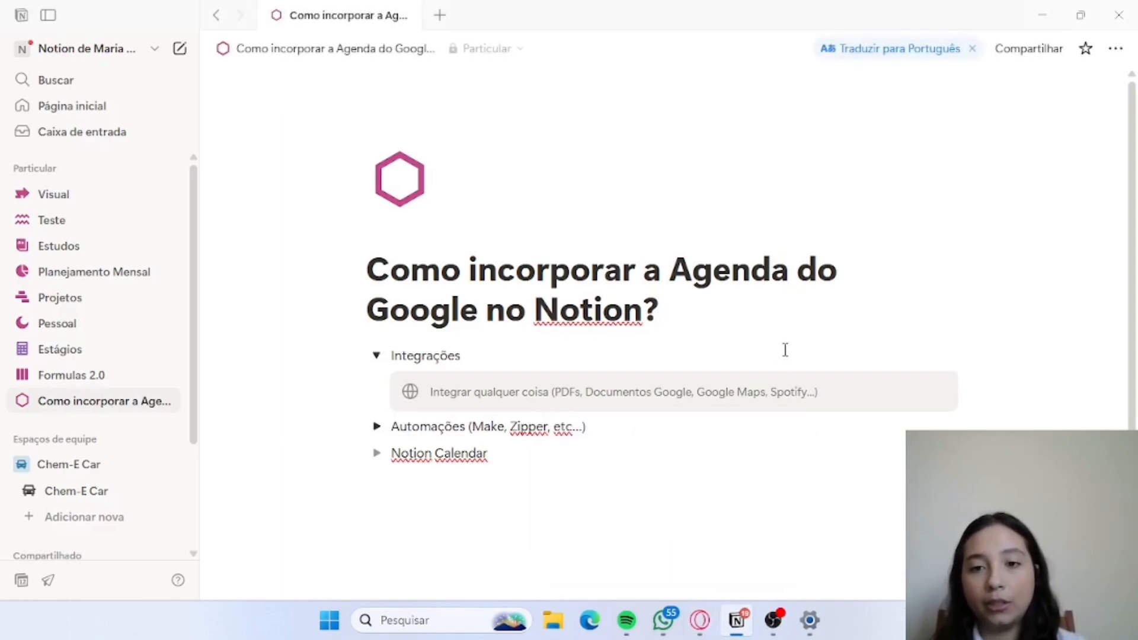
{"action": "scroll", "coordinate": [831, 409], "scroll_direction": "down", "scroll_amount": 2}
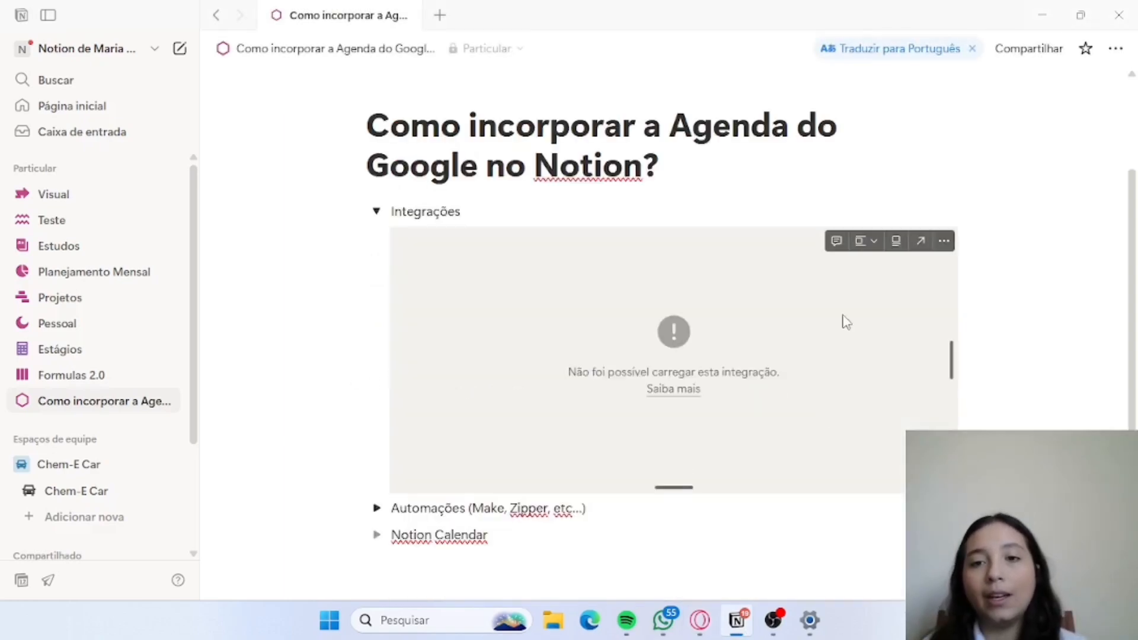
{"action": "left_click", "coordinate": [709, 273]}
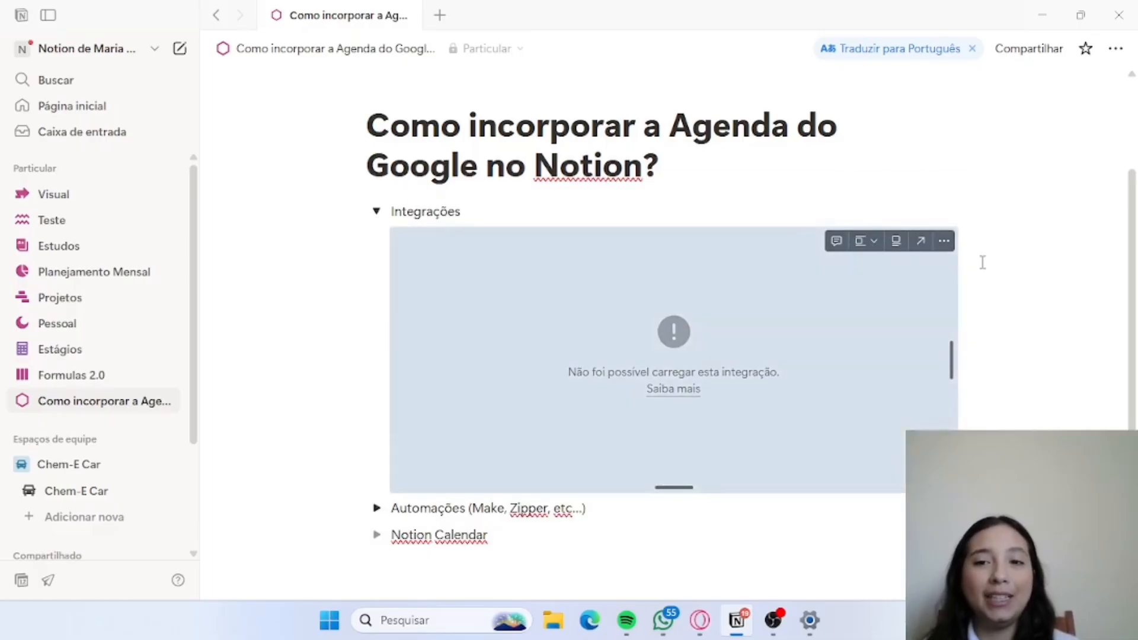
{"action": "left_click", "coordinate": [955, 245]}
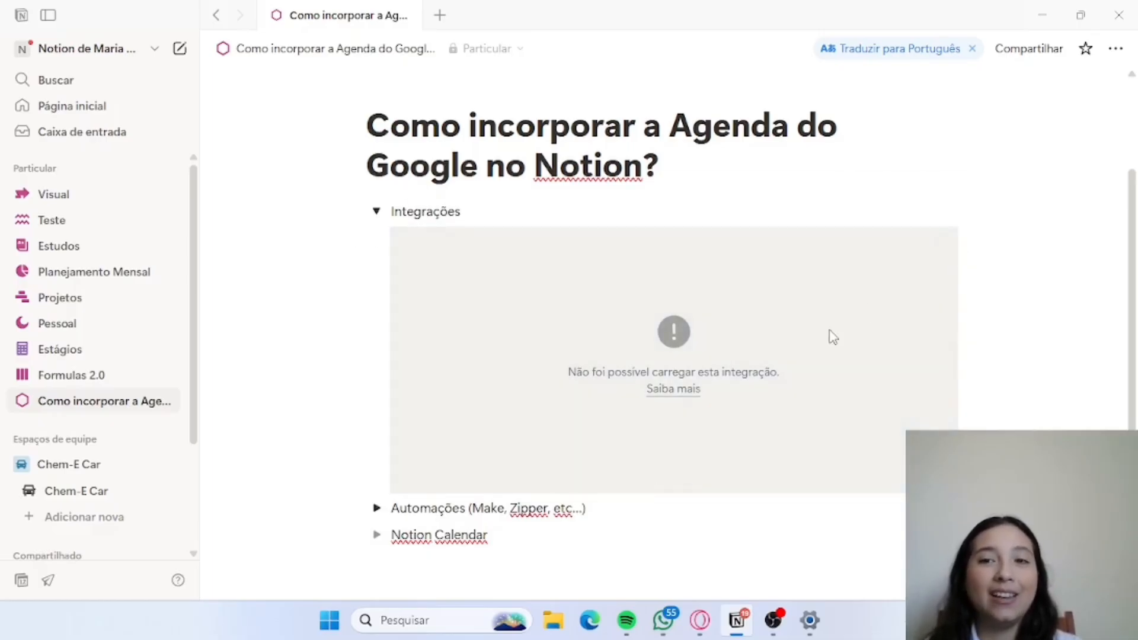
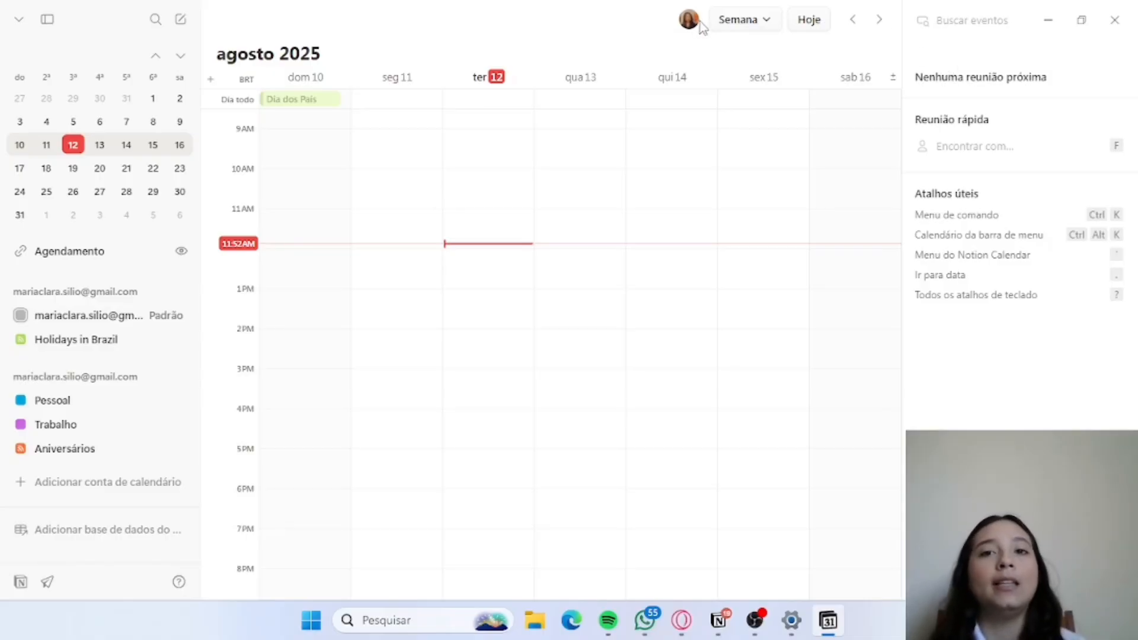
Show the week of 17 to 23 August 2025 in Notion Calendar and review its events.
{"action": "left_click", "coordinate": [879, 20]}
{"action": "scroll", "coordinate": [663, 231], "scroll_direction": "up", "scroll_amount": 1}
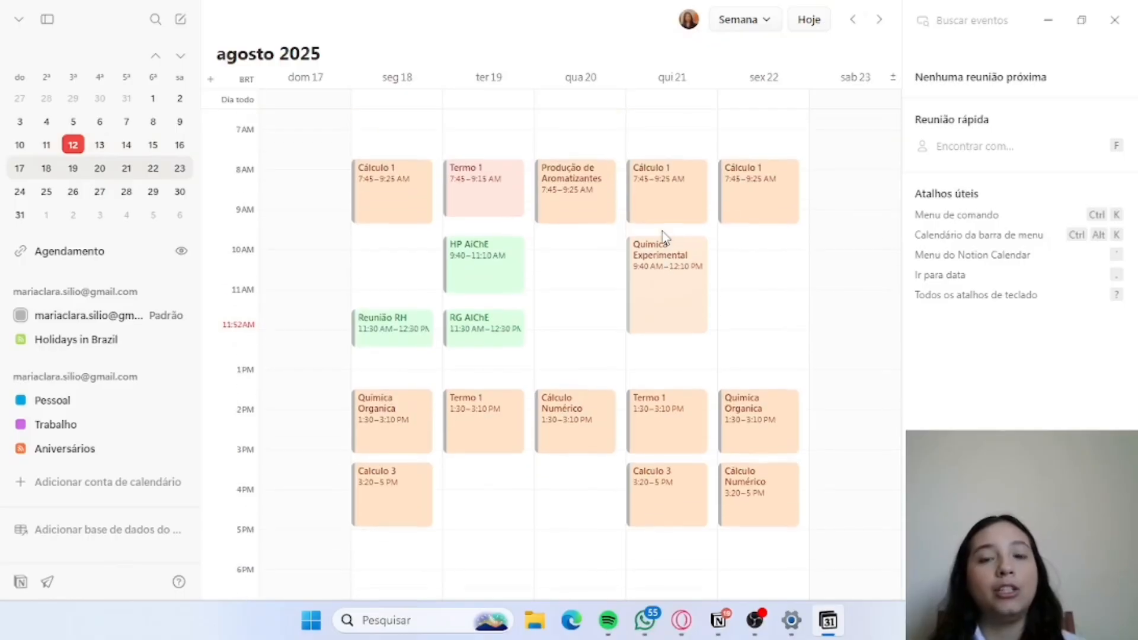
{"action": "scroll", "coordinate": [662, 231], "scroll_direction": "down", "scroll_amount": 1}
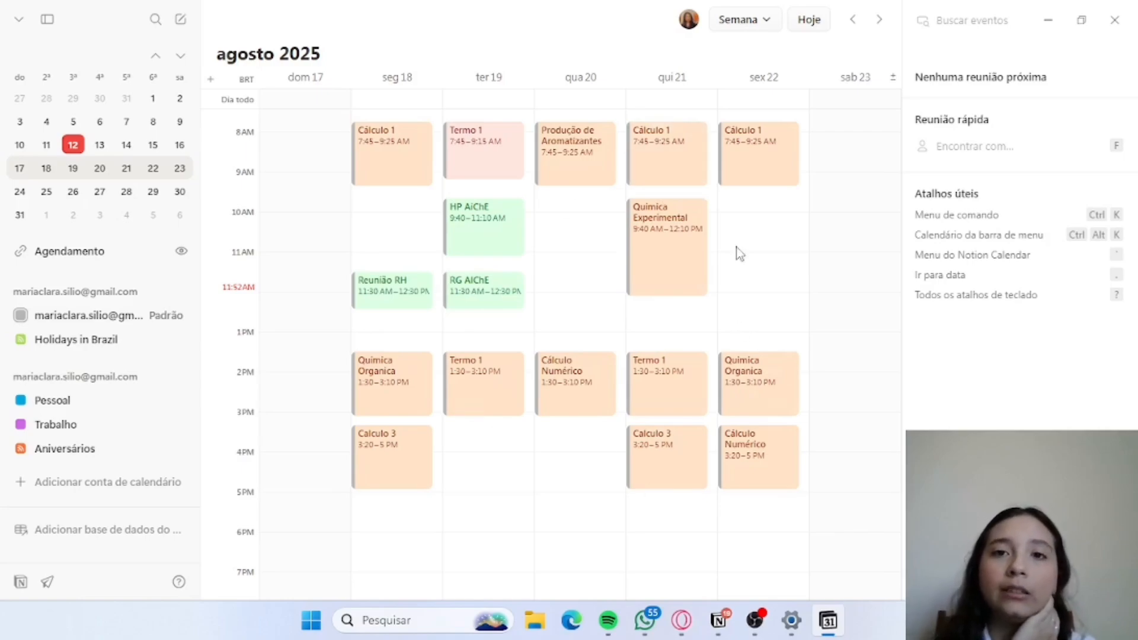
Open Notion Calendar's Configurações at the Calendários integrations to examine the options for connecting calendar accounts.
{"action": "left_click", "coordinate": [689, 20]}
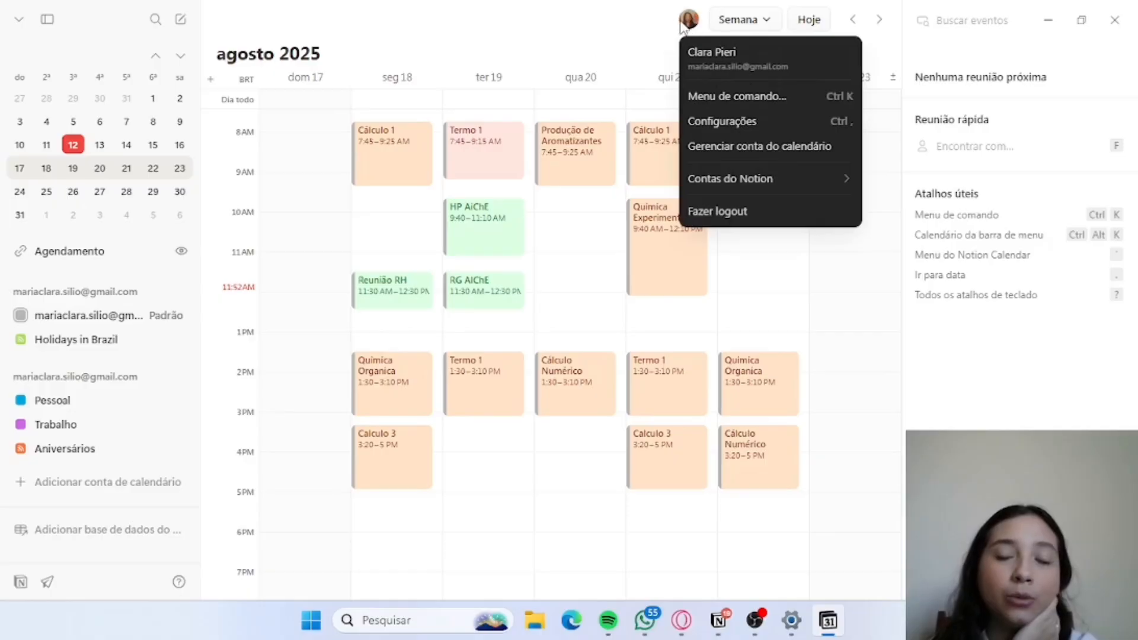
{"action": "left_click", "coordinate": [727, 117]}
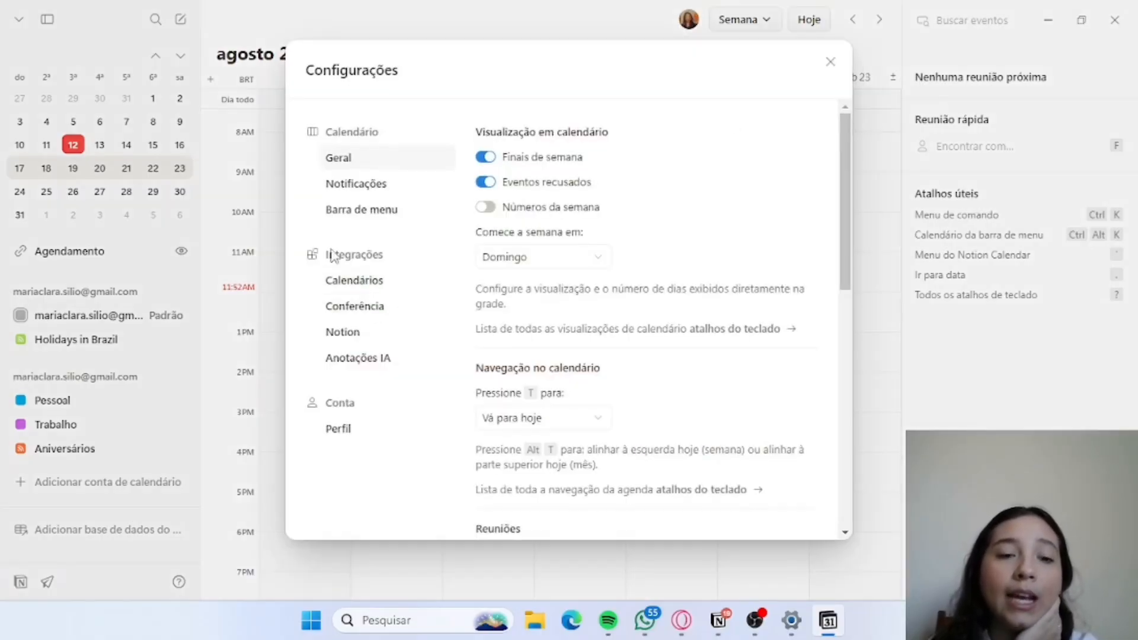
{"action": "left_click", "coordinate": [358, 280]}
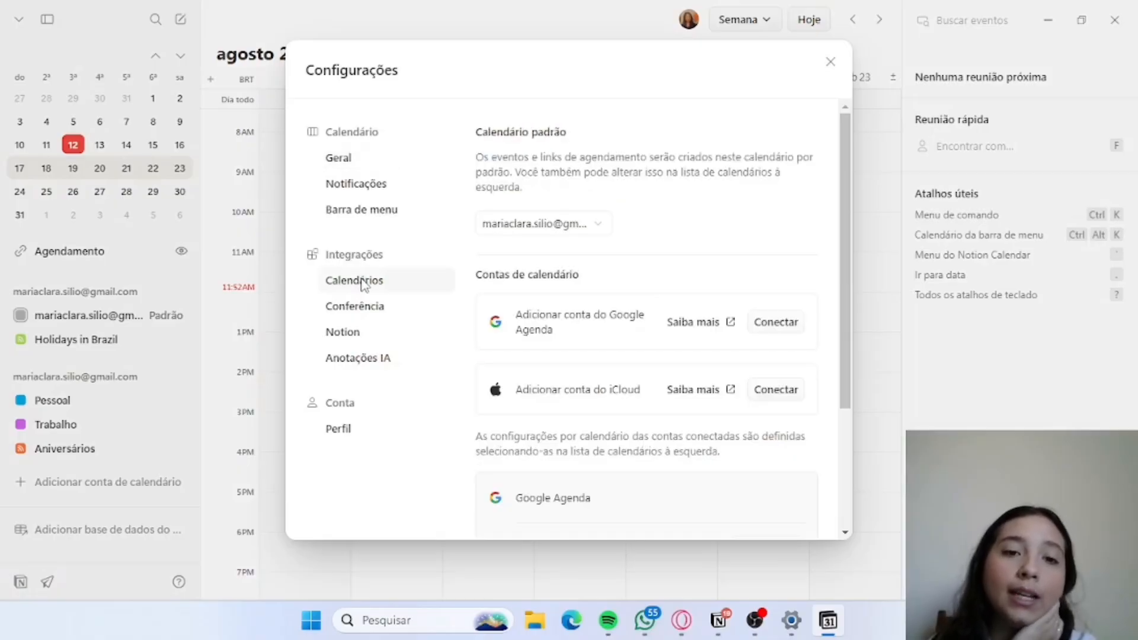
Examine the Conferência, Notion and Anotações IA integration settings, including the Notion workspaces that can be connected.
{"action": "left_click", "coordinate": [380, 319]}
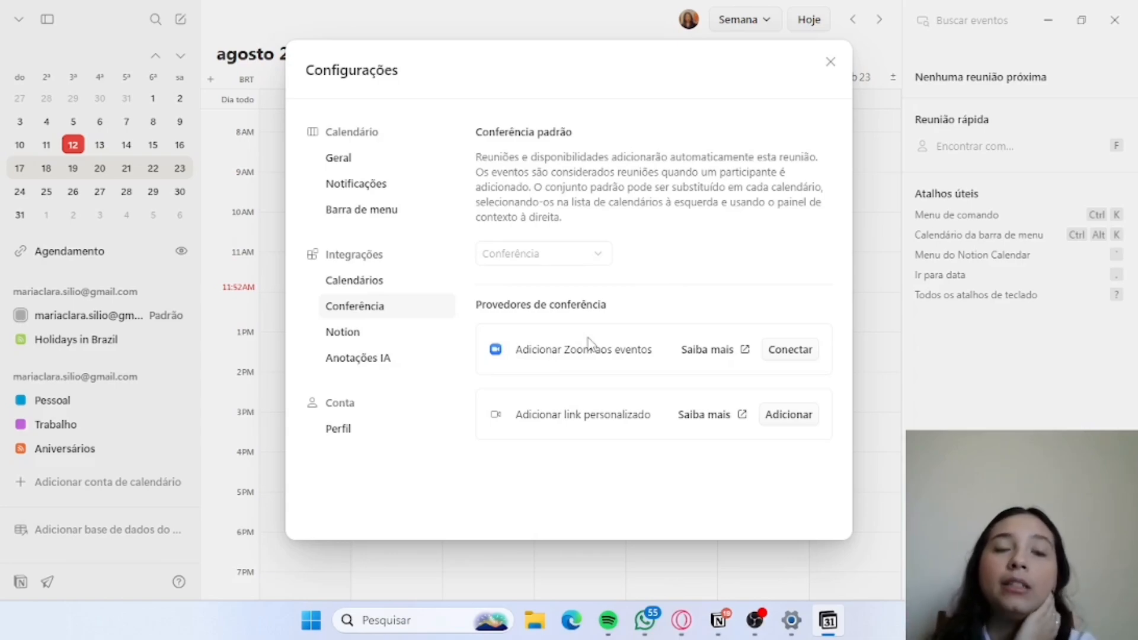
{"action": "left_click", "coordinate": [368, 337]}
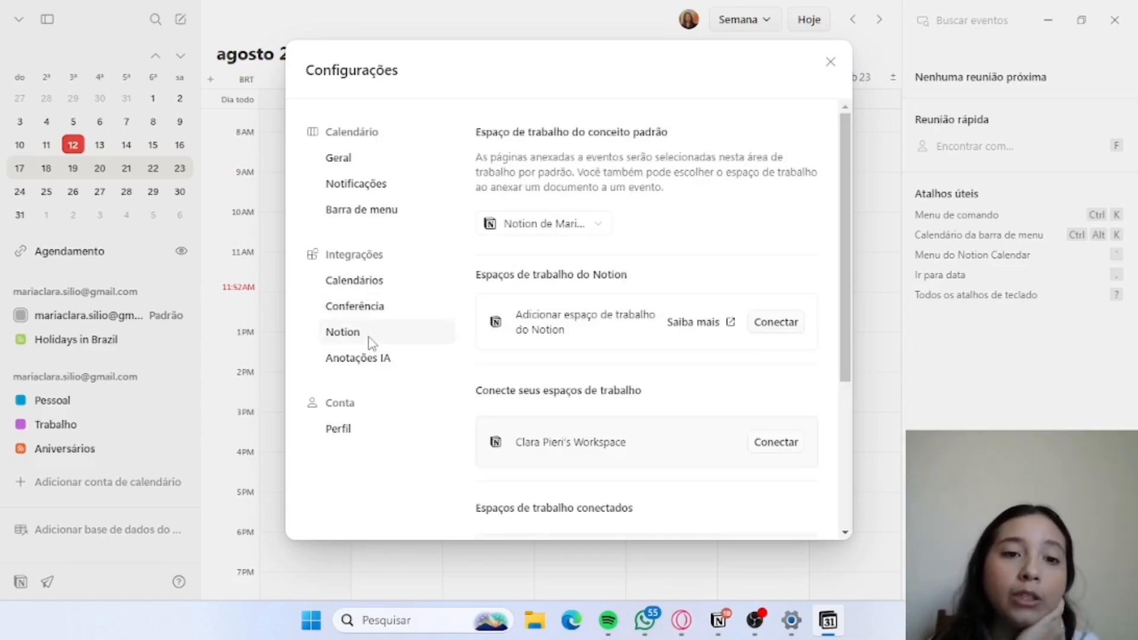
{"action": "scroll", "coordinate": [675, 319], "scroll_direction": "down", "scroll_amount": 5}
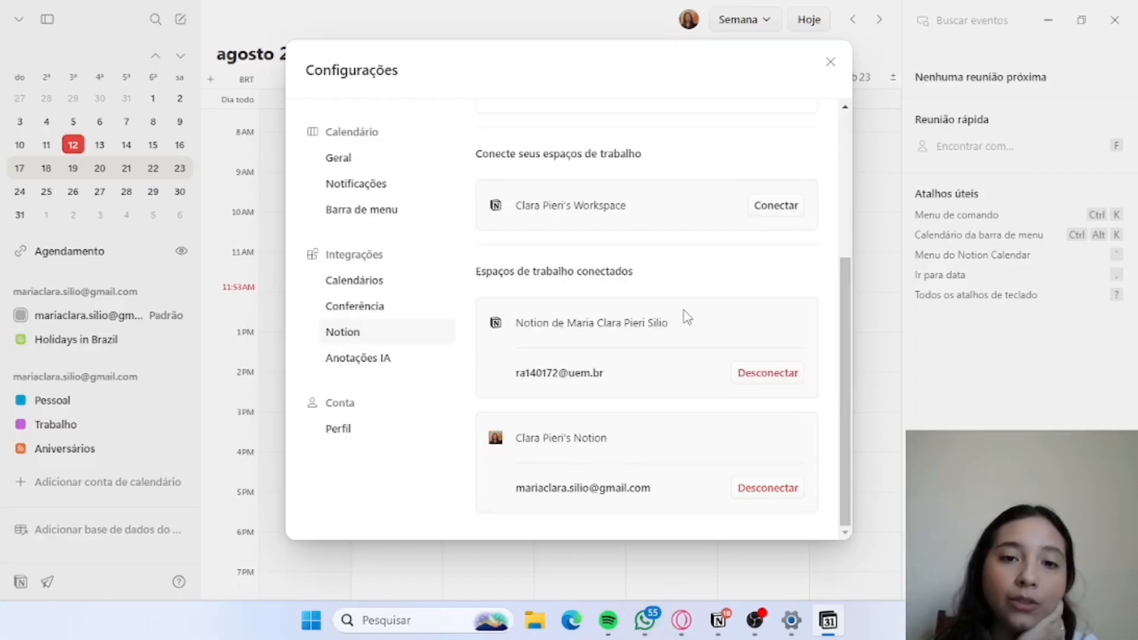
{"action": "scroll", "coordinate": [686, 317], "scroll_direction": "up", "scroll_amount": 3}
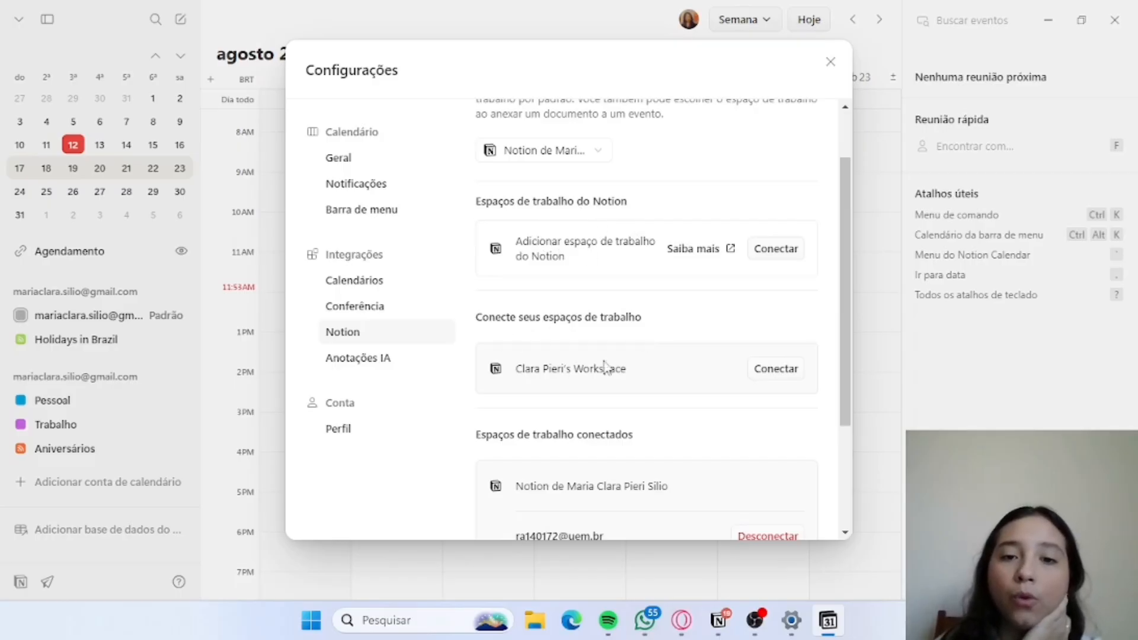
{"action": "scroll", "coordinate": [678, 397], "scroll_direction": "down", "scroll_amount": 1}
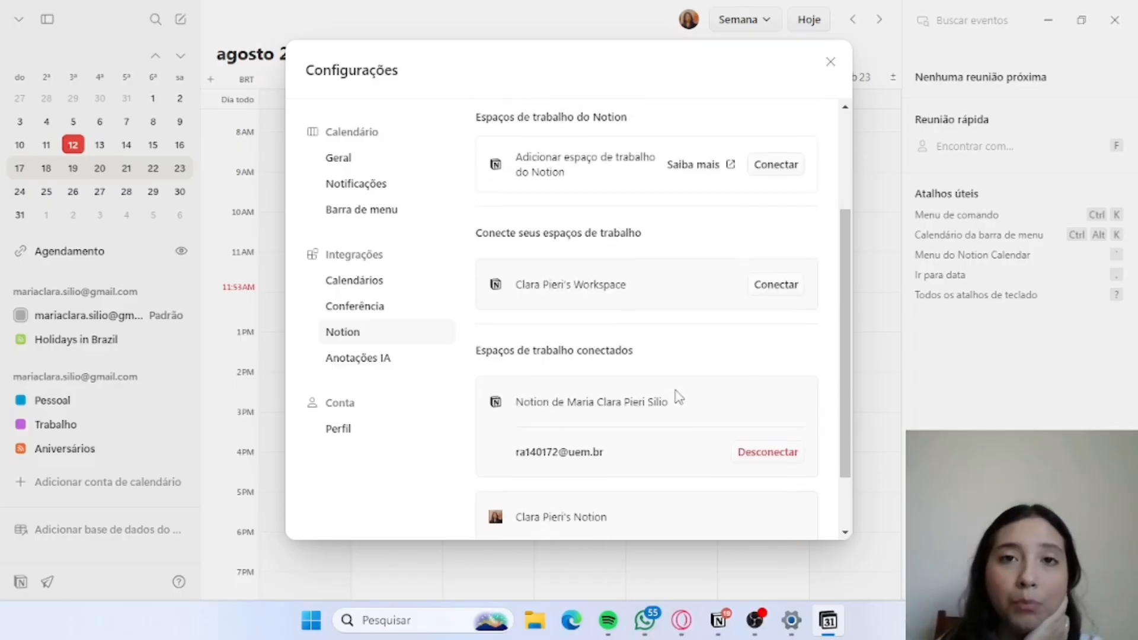
{"action": "left_click", "coordinate": [364, 365]}
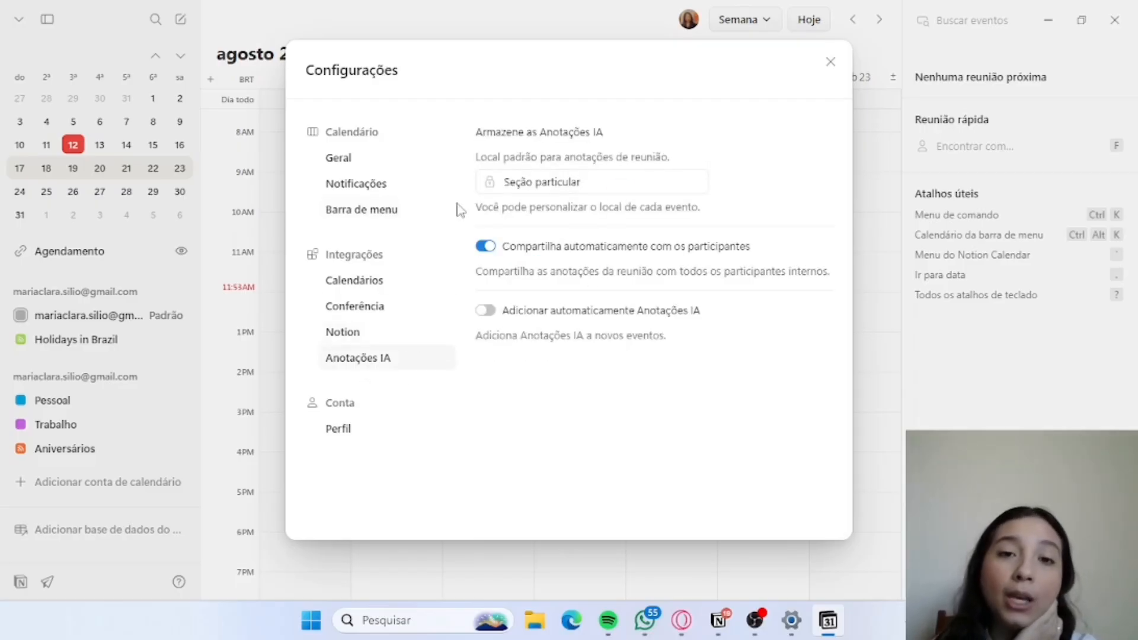
Return to the Calendários integrations and examine the options for adding a Google Agenda or iCloud account.
{"action": "left_click", "coordinate": [381, 290]}
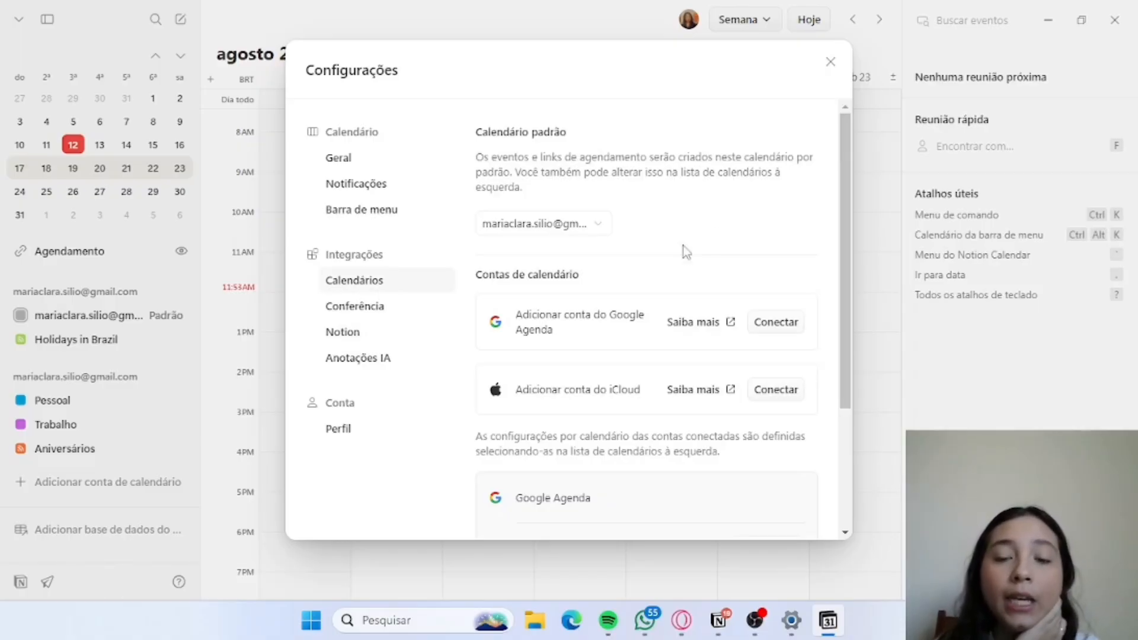
{"action": "scroll", "coordinate": [679, 261], "scroll_direction": "down", "scroll_amount": 1}
{"action": "scroll", "coordinate": [678, 261], "scroll_direction": "up", "scroll_amount": 1}
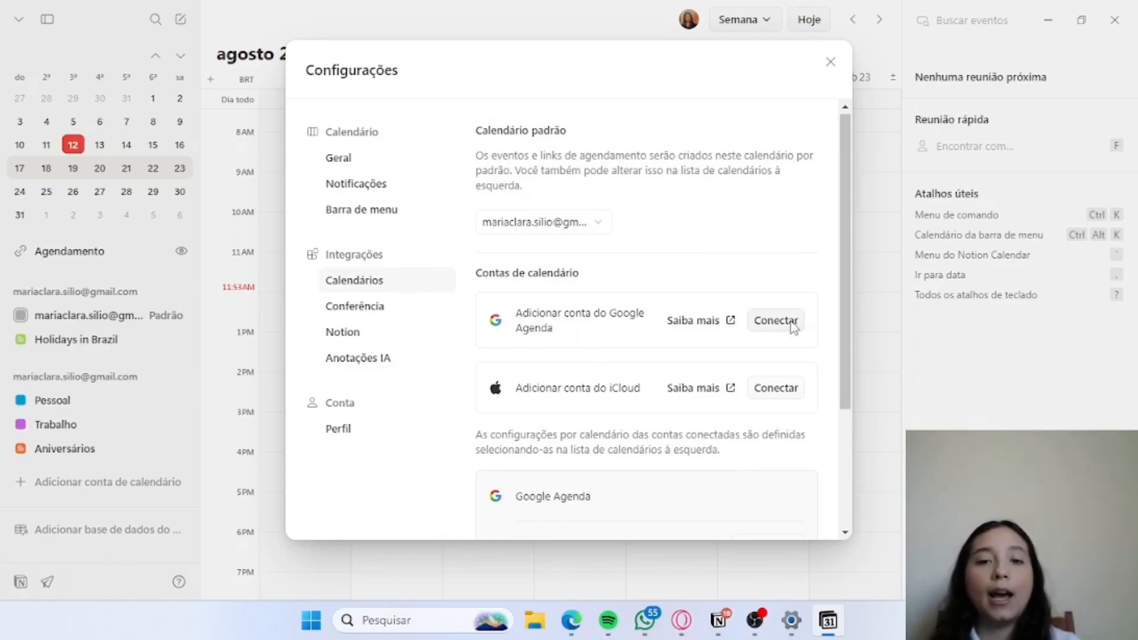
{"action": "left_click", "coordinate": [676, 391]}
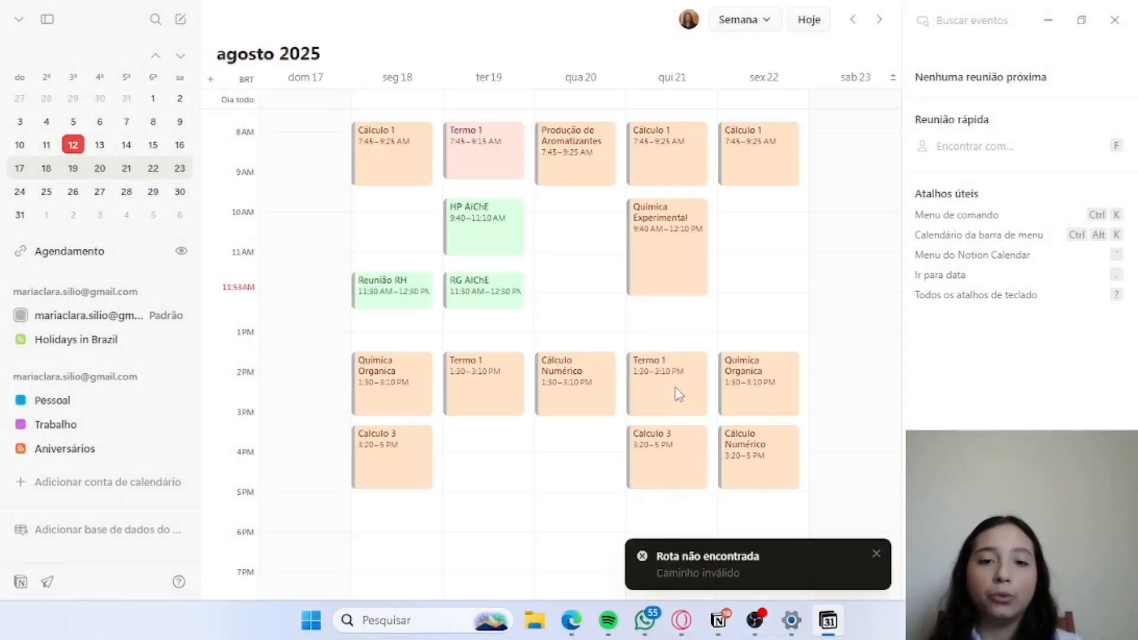
Reopen Configurações at Calendários to review the connected Google Agenda and iCloud accounts, and check their calendars in the week view's calendar list.
{"action": "left_click", "coordinate": [688, 21]}
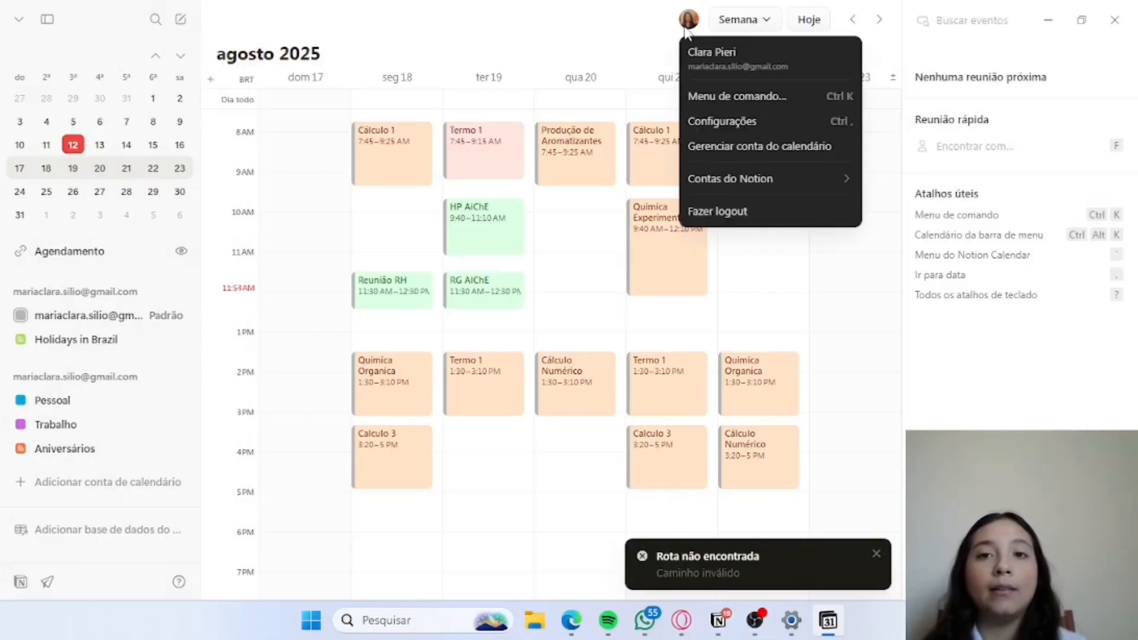
{"action": "left_click", "coordinate": [717, 120]}
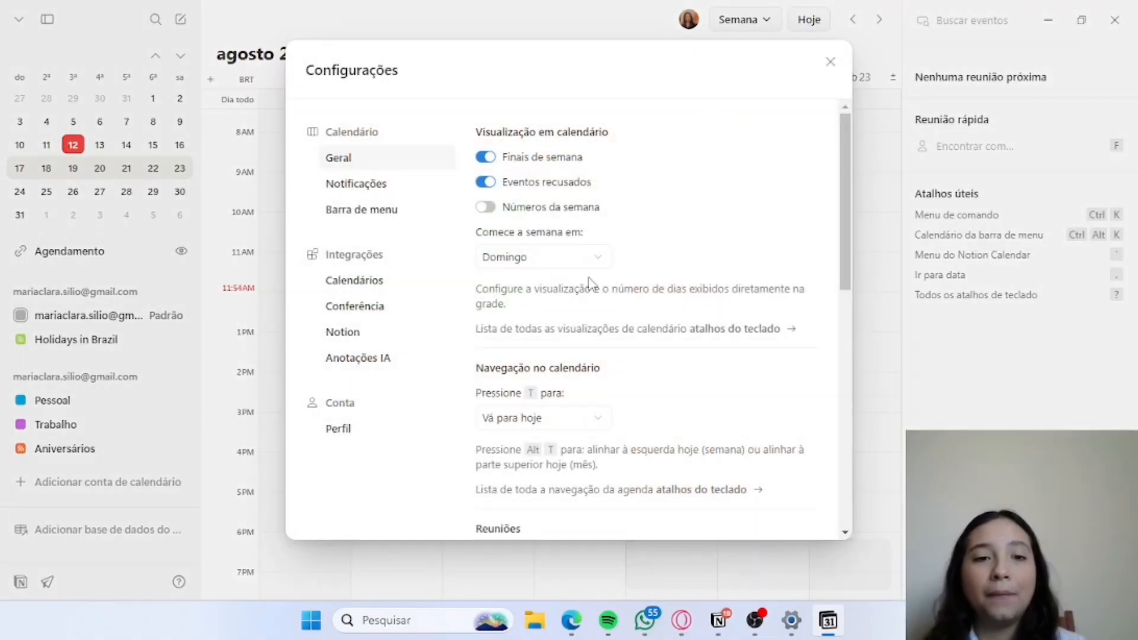
{"action": "left_click", "coordinate": [368, 279]}
{"action": "scroll", "coordinate": [622, 320], "scroll_direction": "down", "scroll_amount": 3}
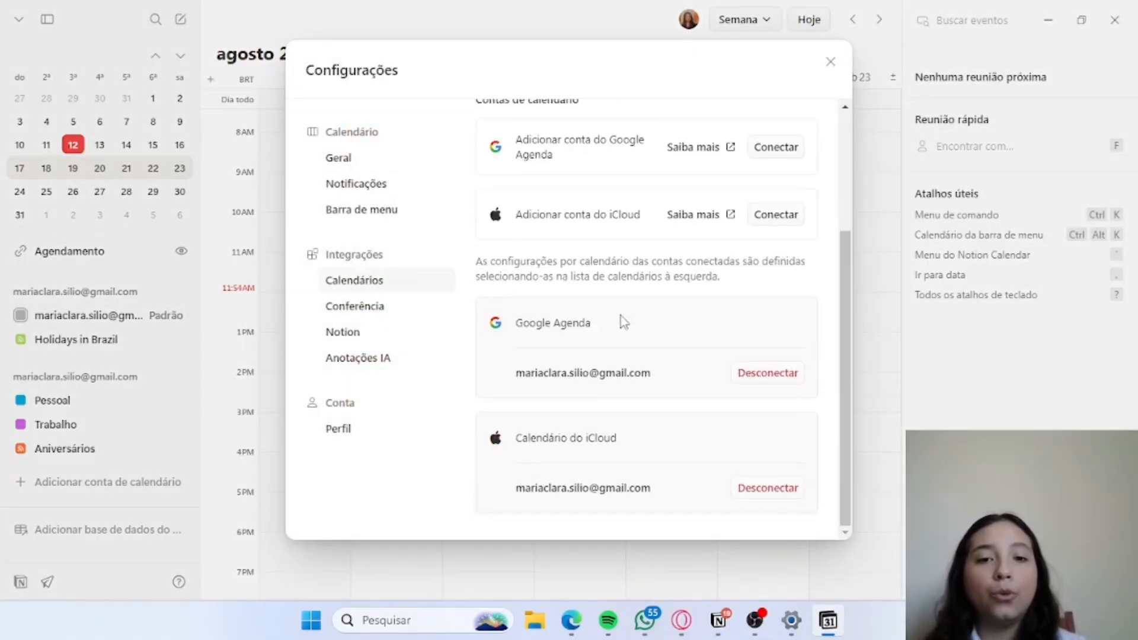
{"action": "scroll", "coordinate": [622, 340], "scroll_direction": "up", "scroll_amount": 3}
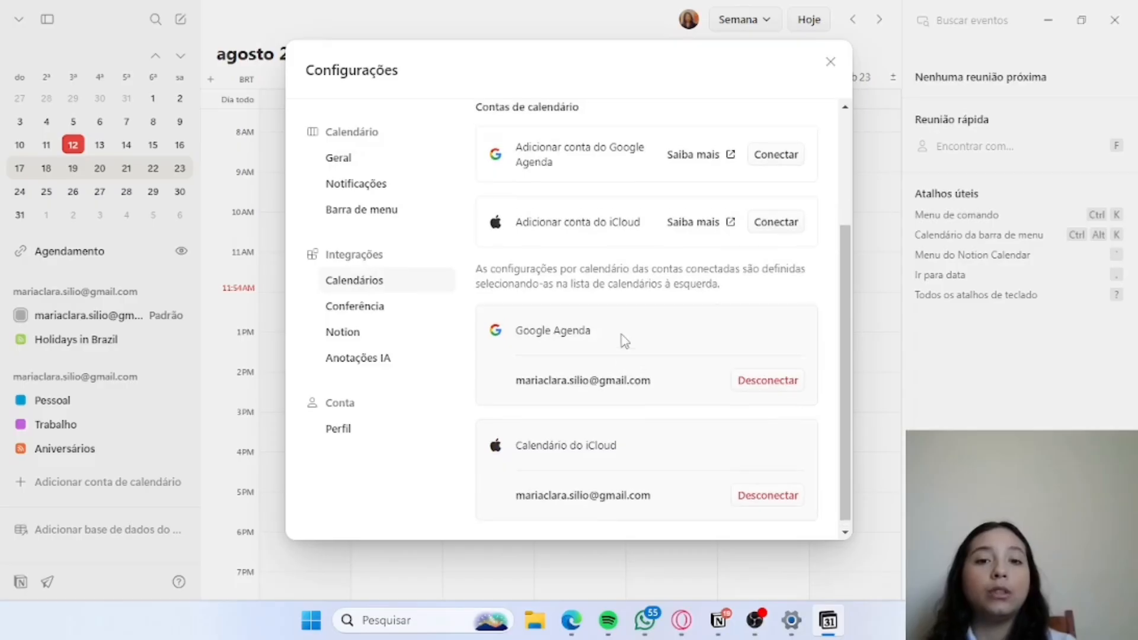
{"action": "scroll", "coordinate": [624, 341], "scroll_direction": "down", "scroll_amount": 3}
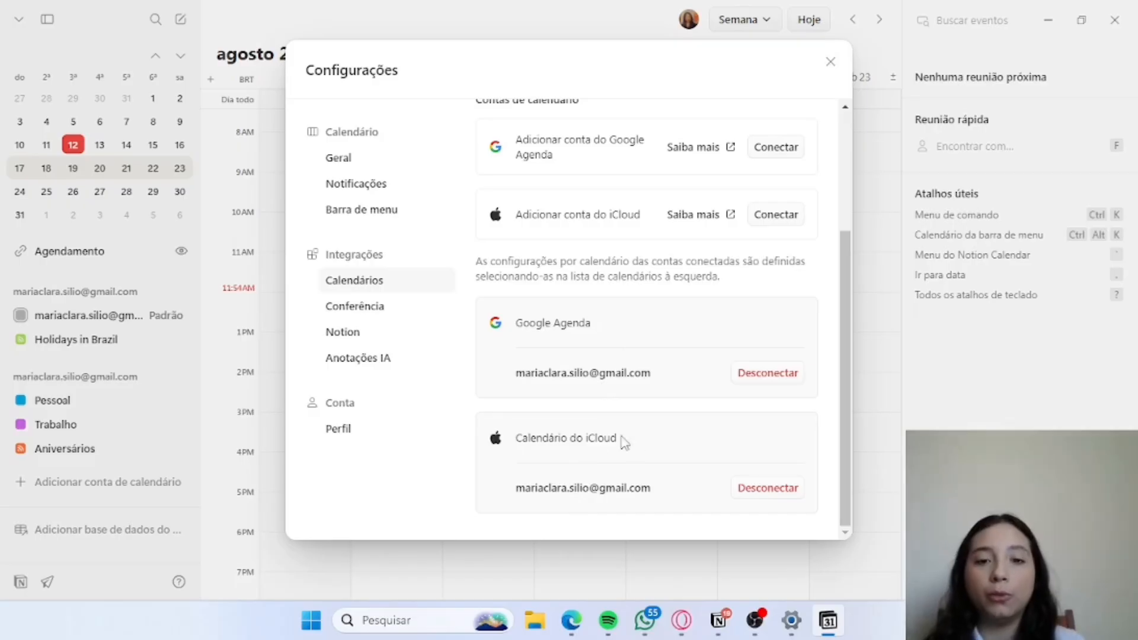
{"action": "left_click", "coordinate": [236, 409]}
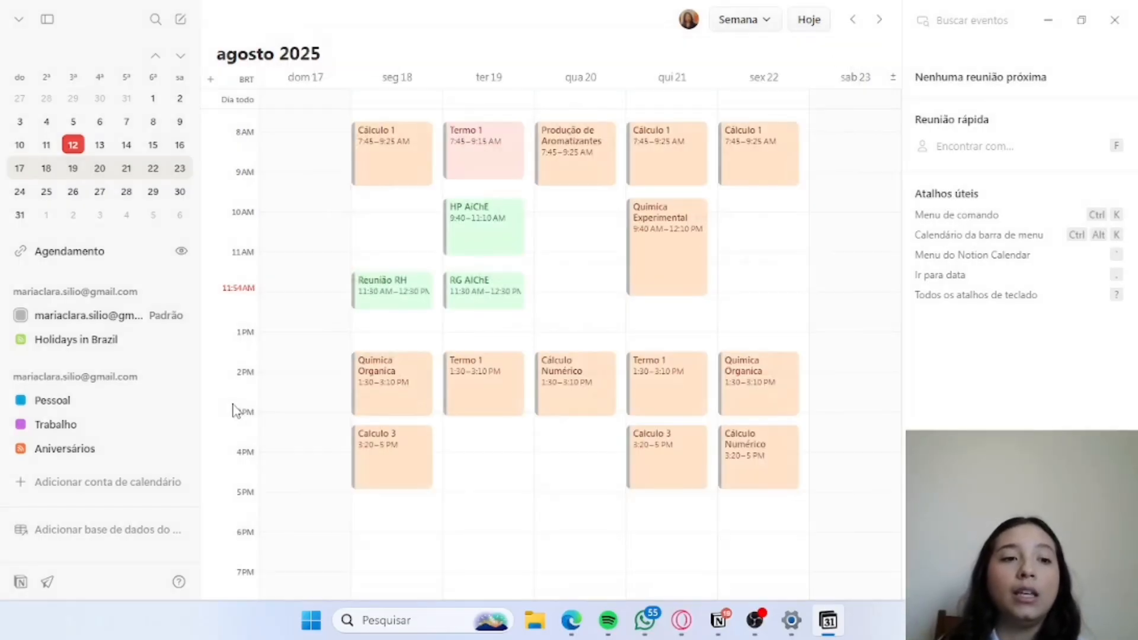
{"action": "left_click", "coordinate": [123, 292]}
{"action": "left_click", "coordinate": [123, 292]}
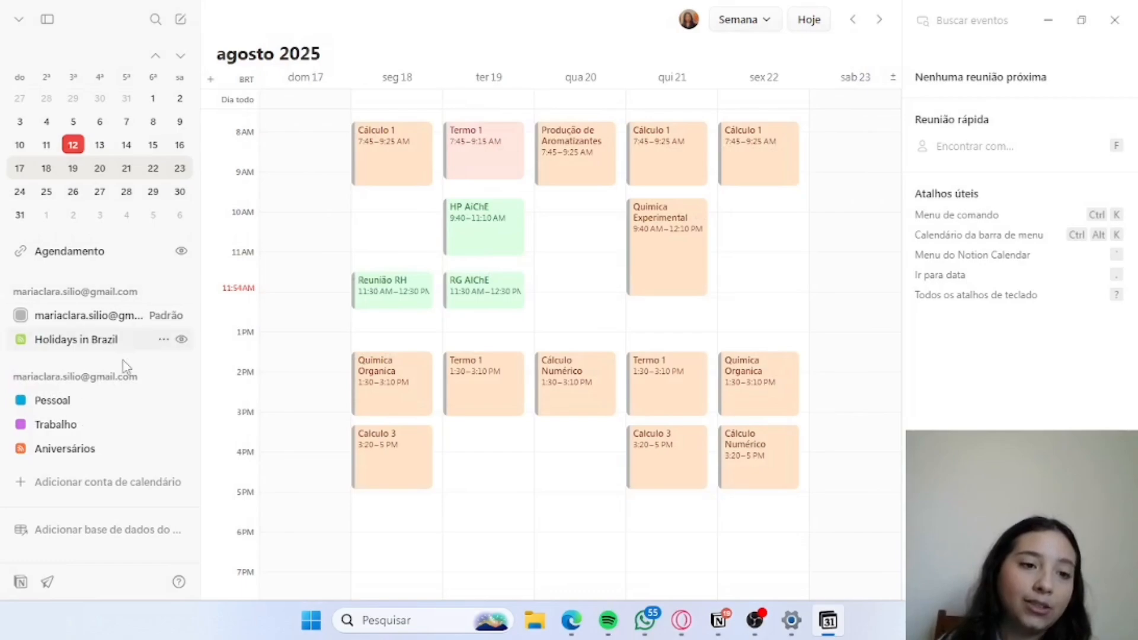